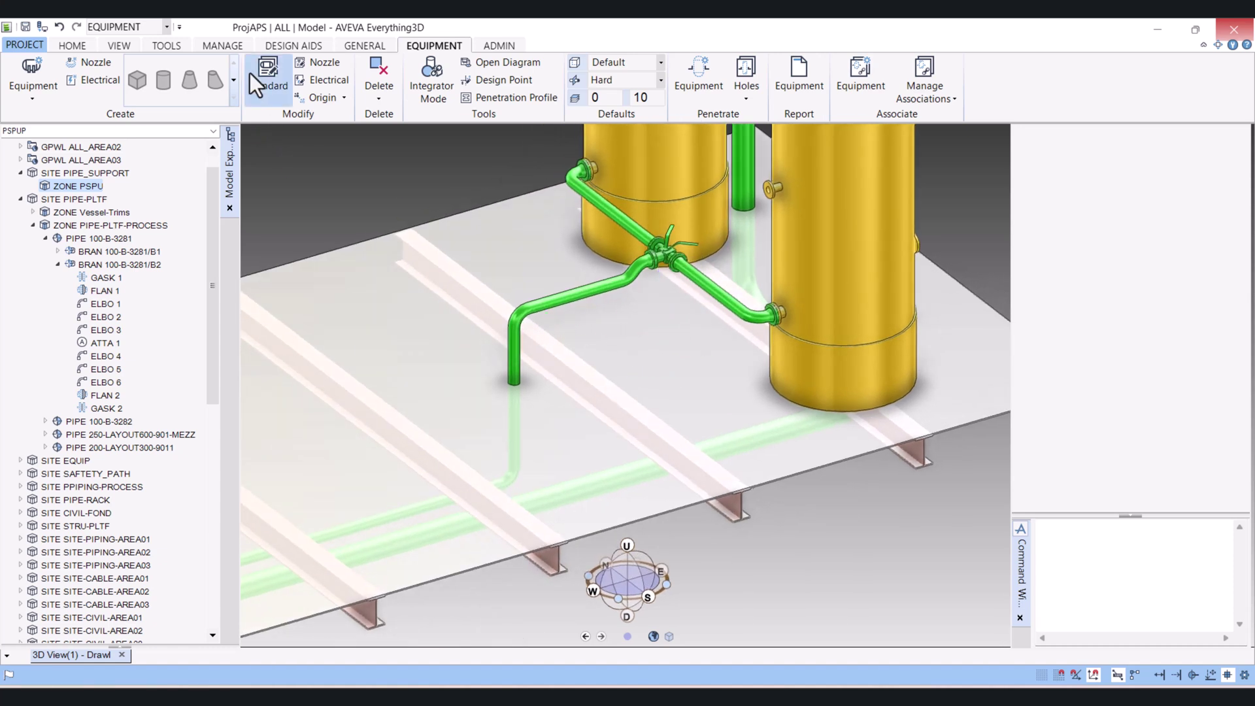
Switch the modelling discipline from Equipment to Supports and bring the two vessels and their connecting piping into view.
left_click(167, 26)
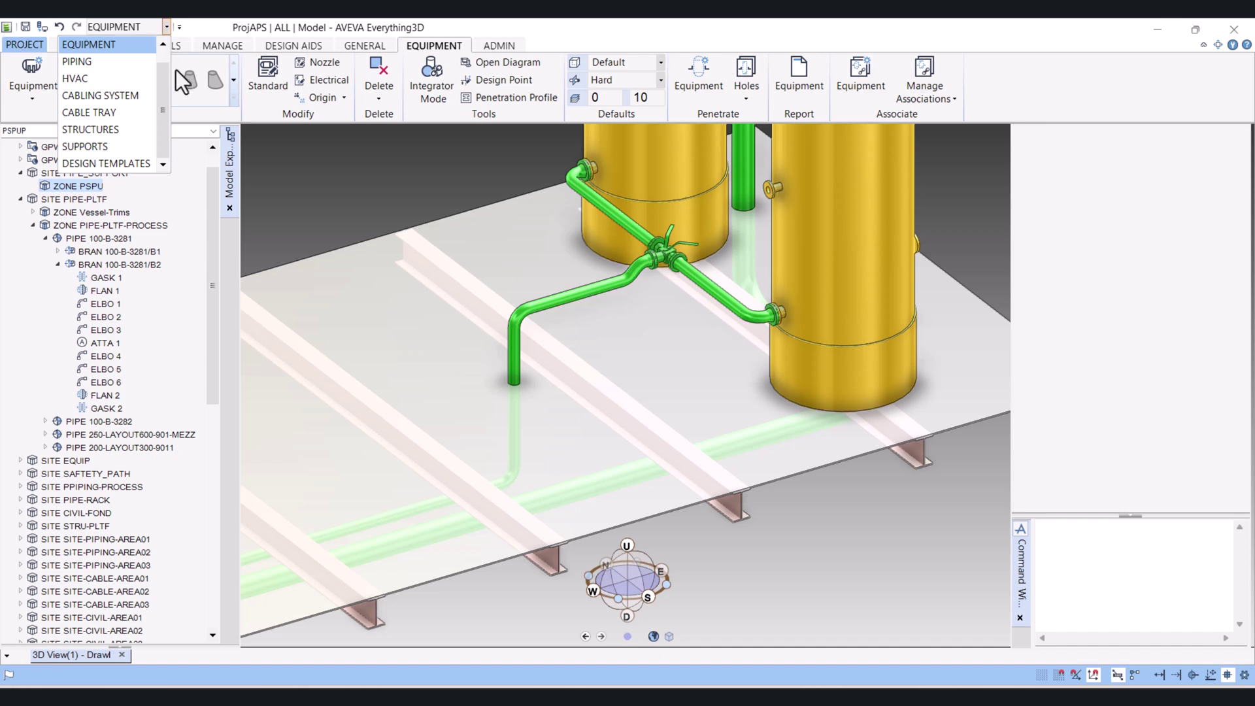
left_click(86, 147)
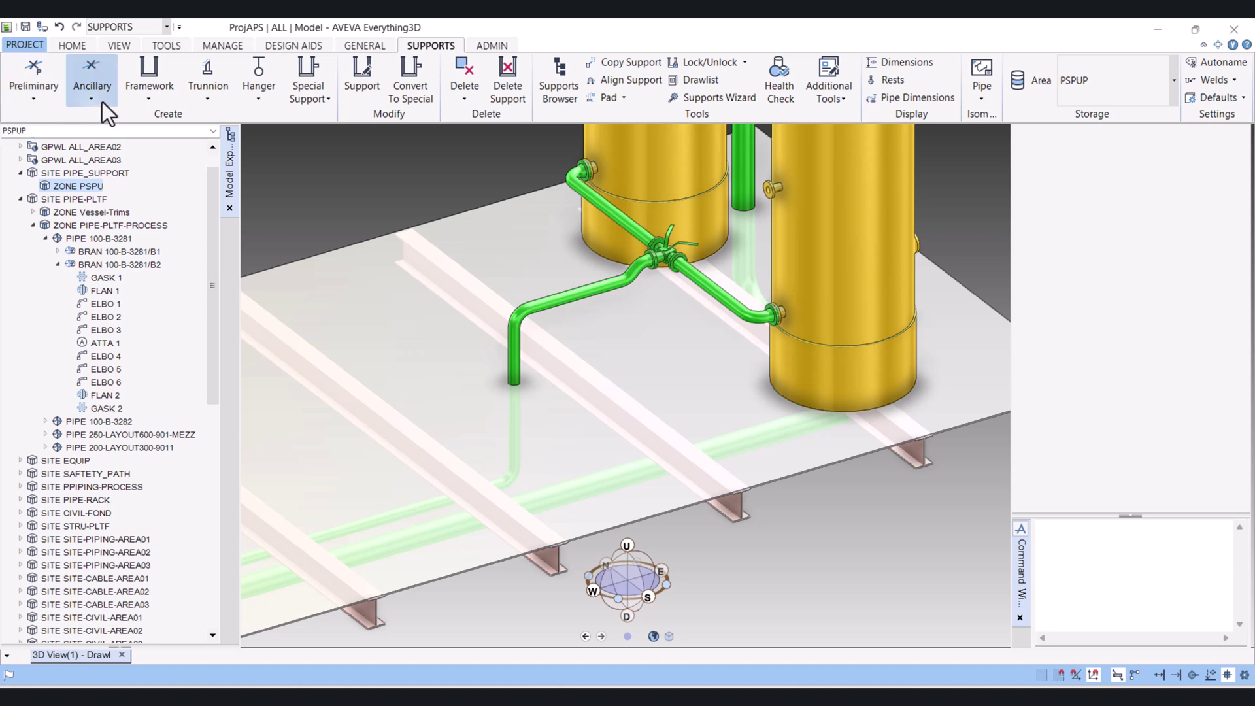
left_click(167, 84)
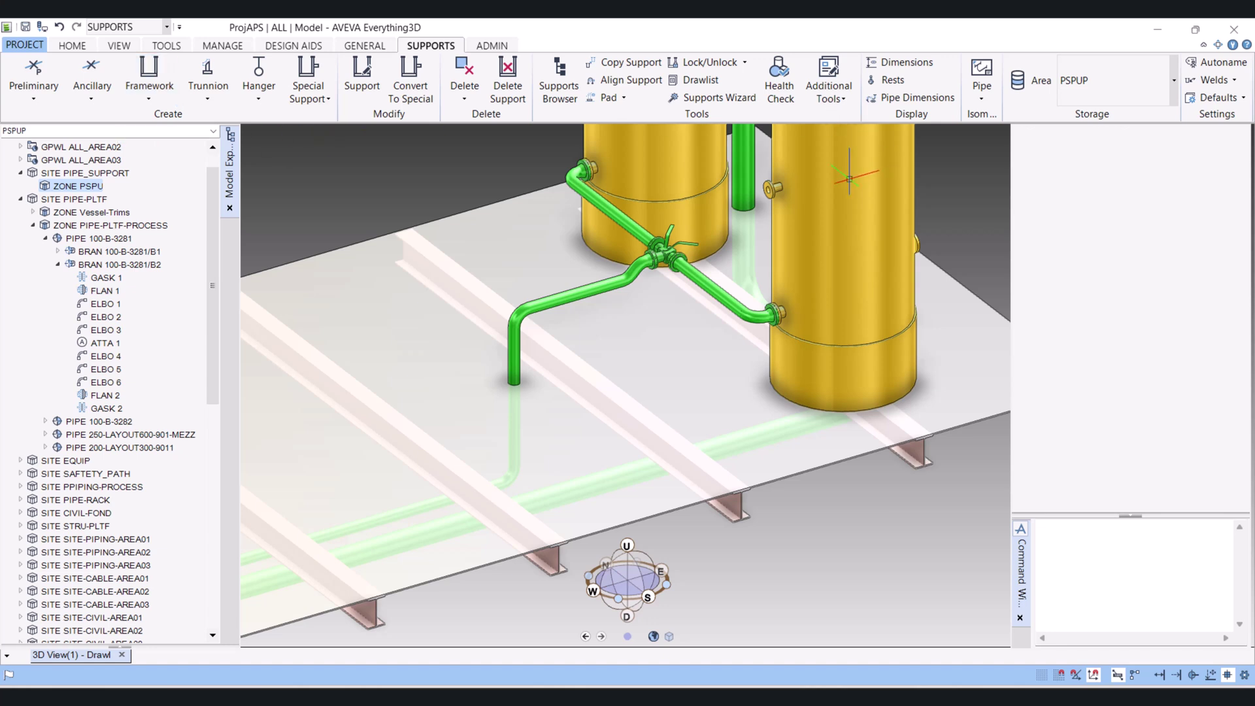
scroll(784, 389, "down", 3)
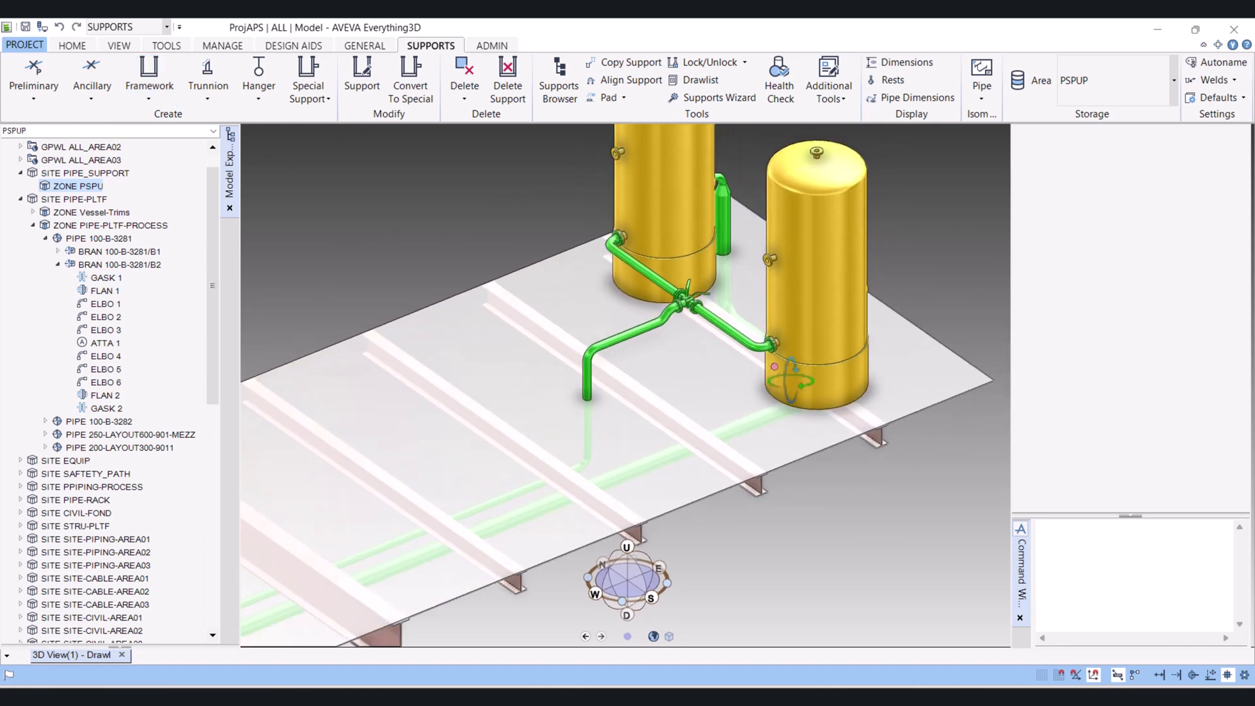
scroll(791, 383, "down", 1)
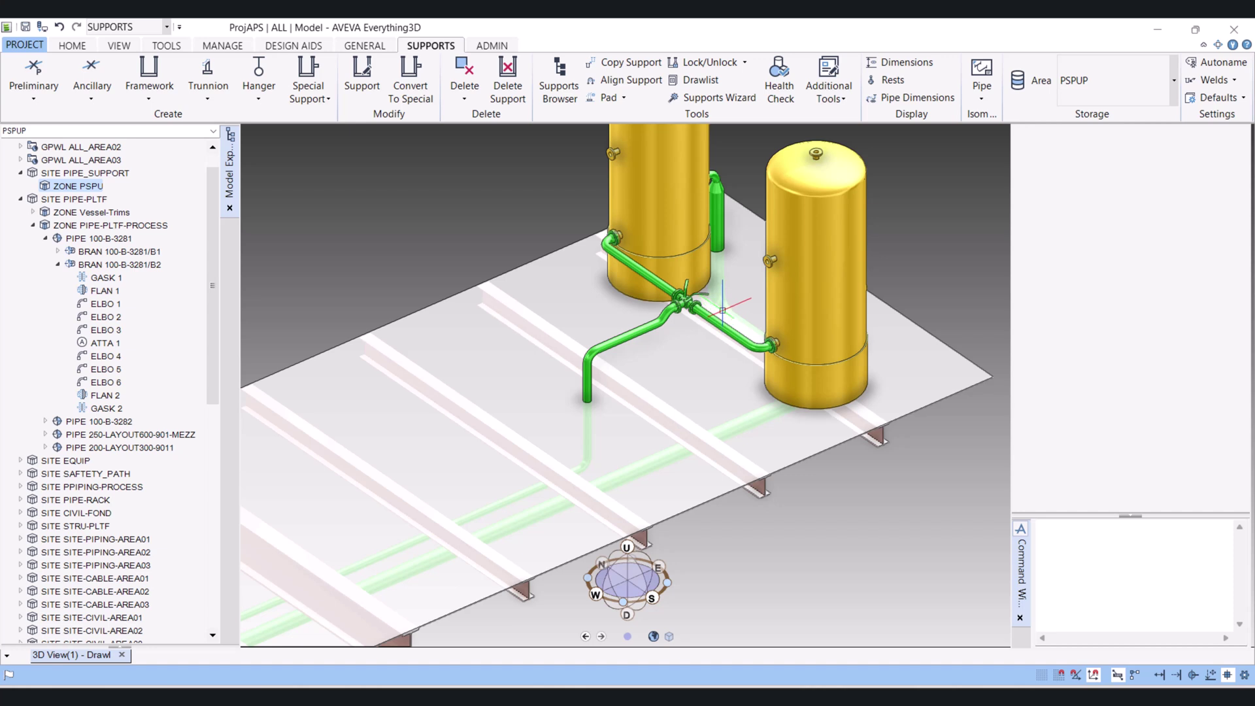
scroll(722, 310, "up", 1)
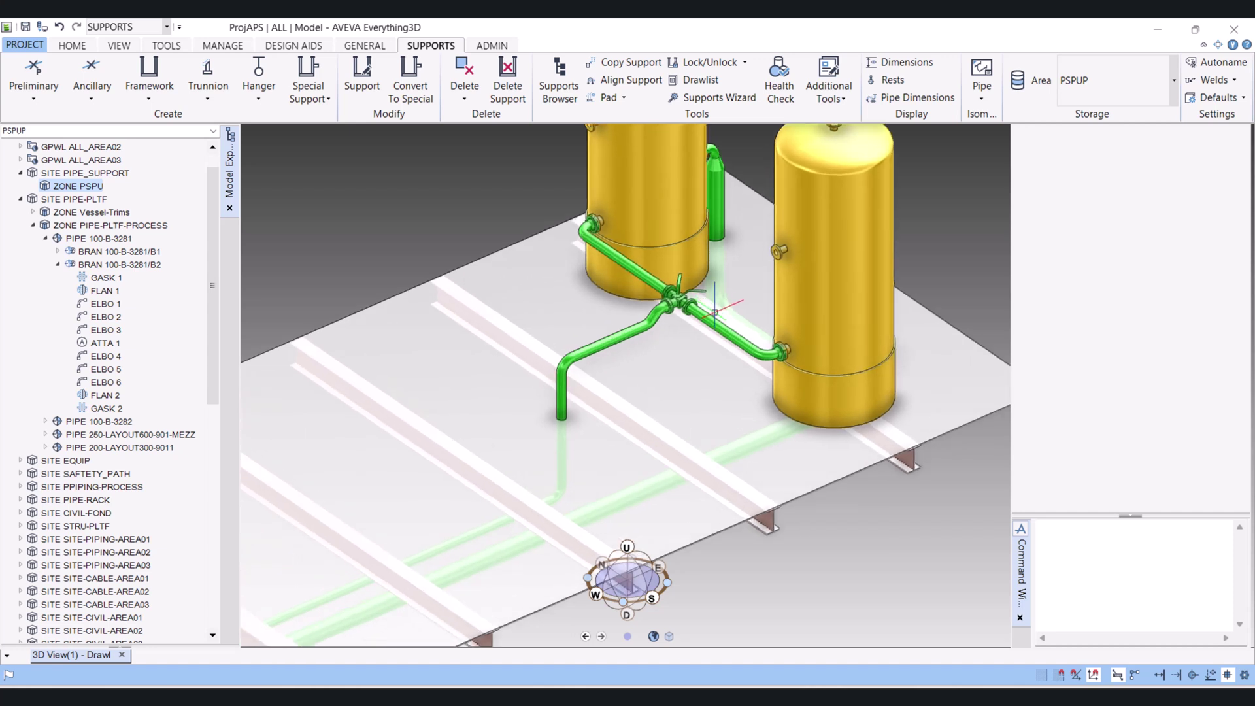
middle_click_drag(714, 312, 711, 314)
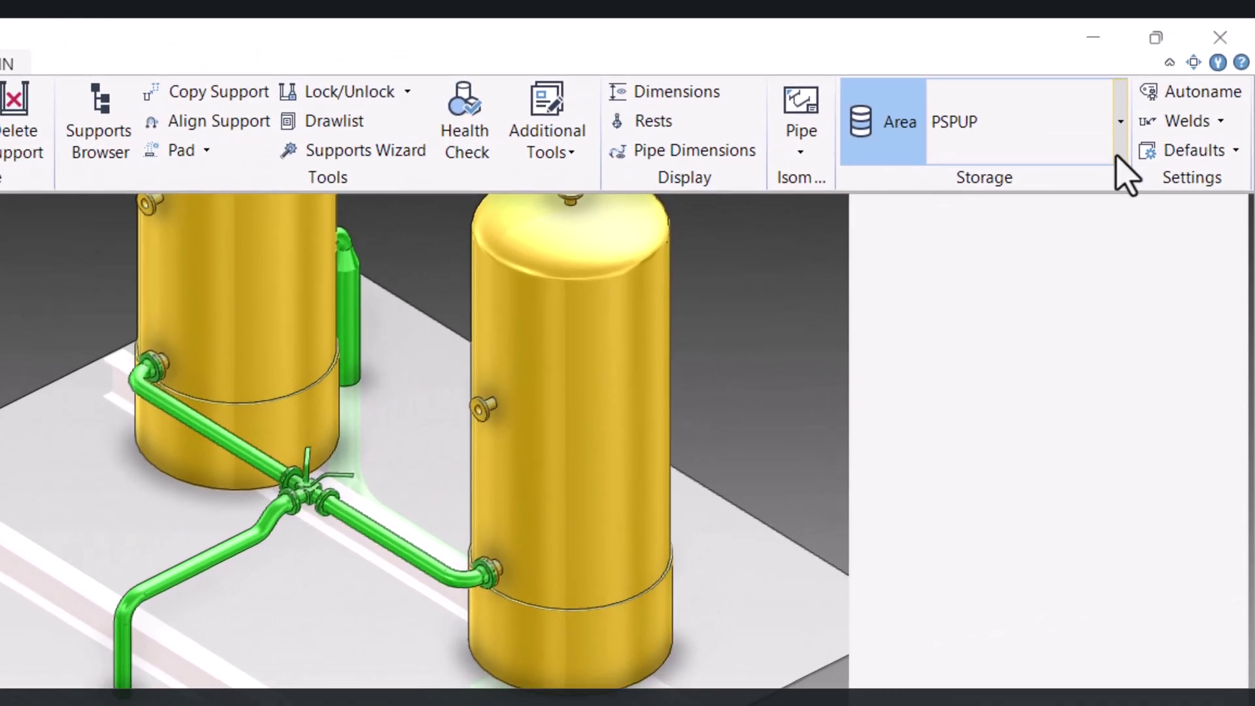
Review the supports application defaults and accept them with PSPUP as the support creation zone.
left_click(1233, 151)
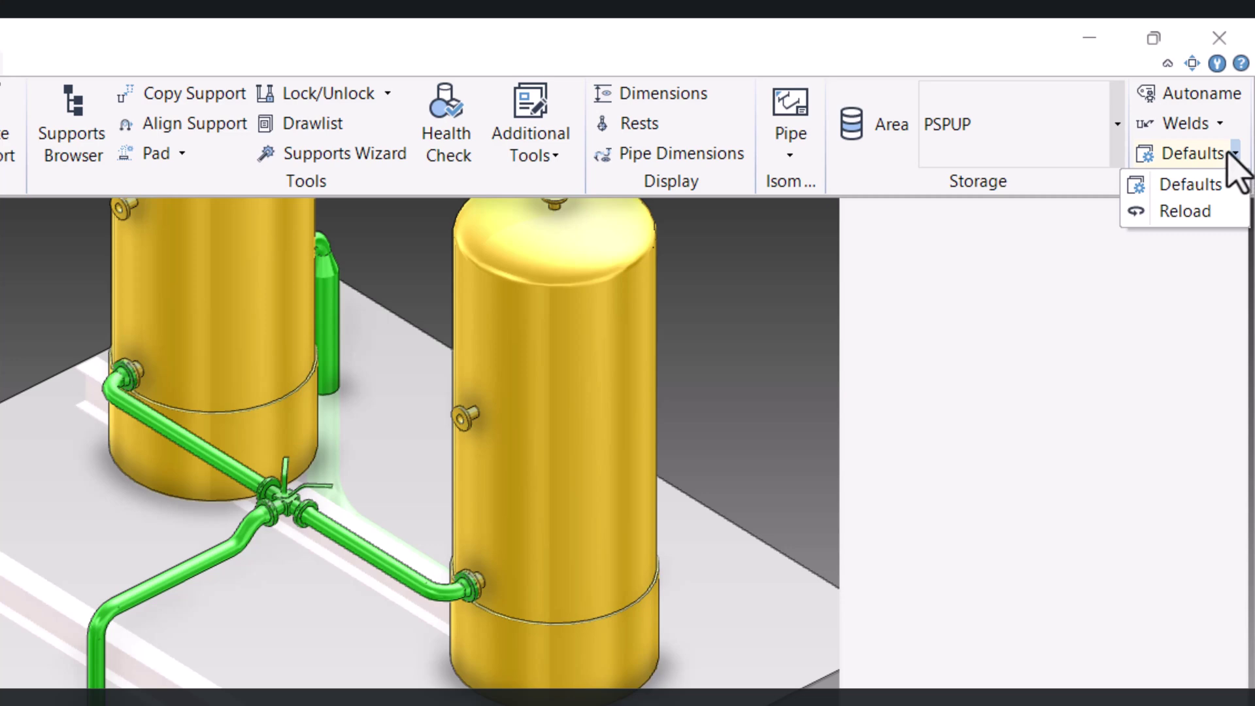
left_click(1186, 184)
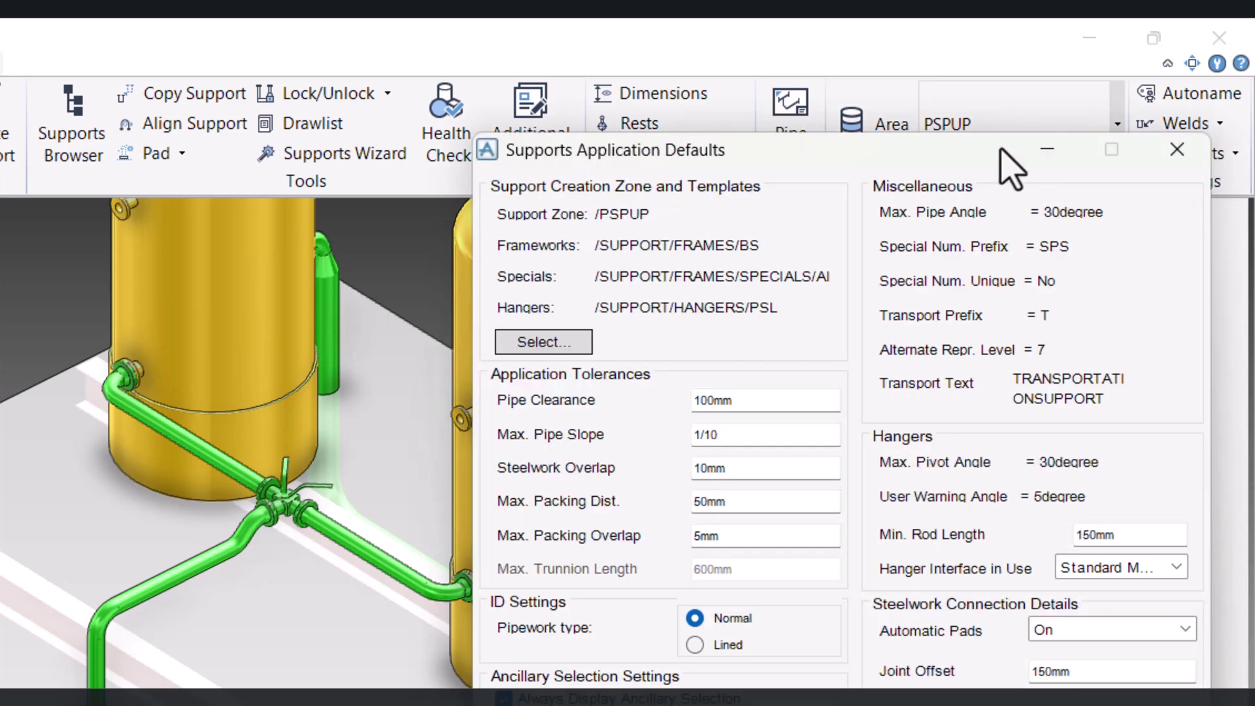
left_click_drag(1010, 166, 563, 229)
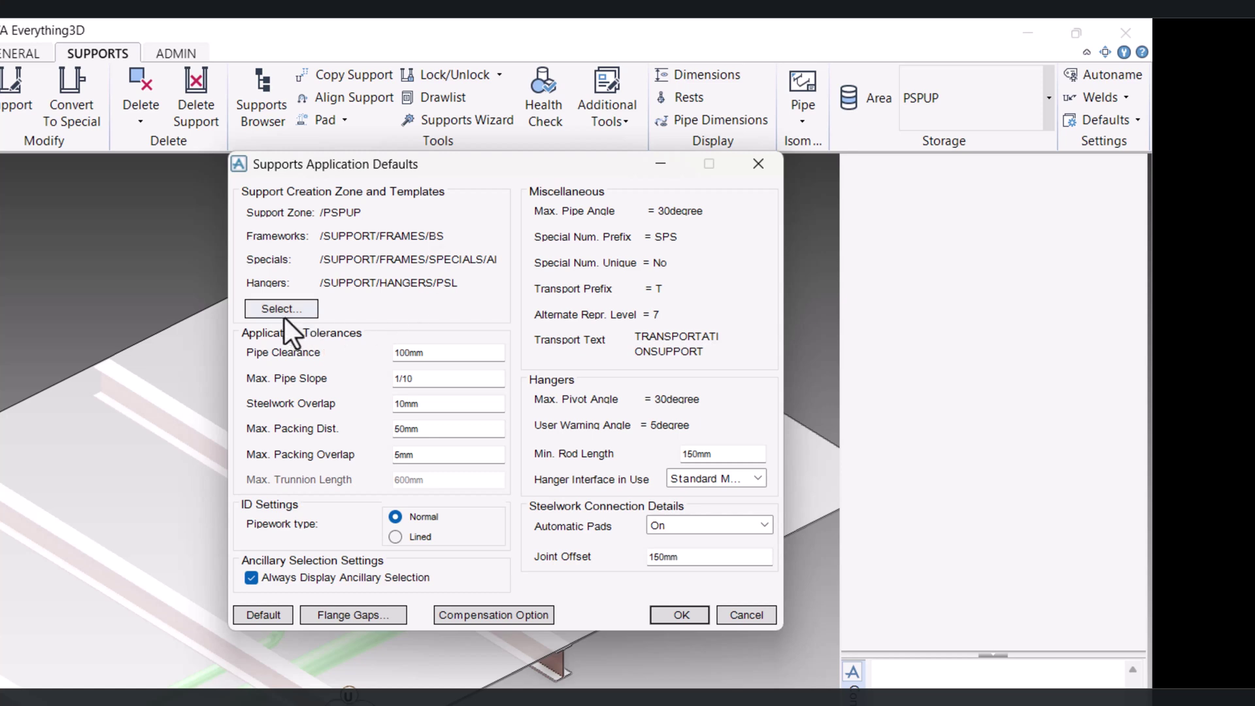
left_click(278, 309)
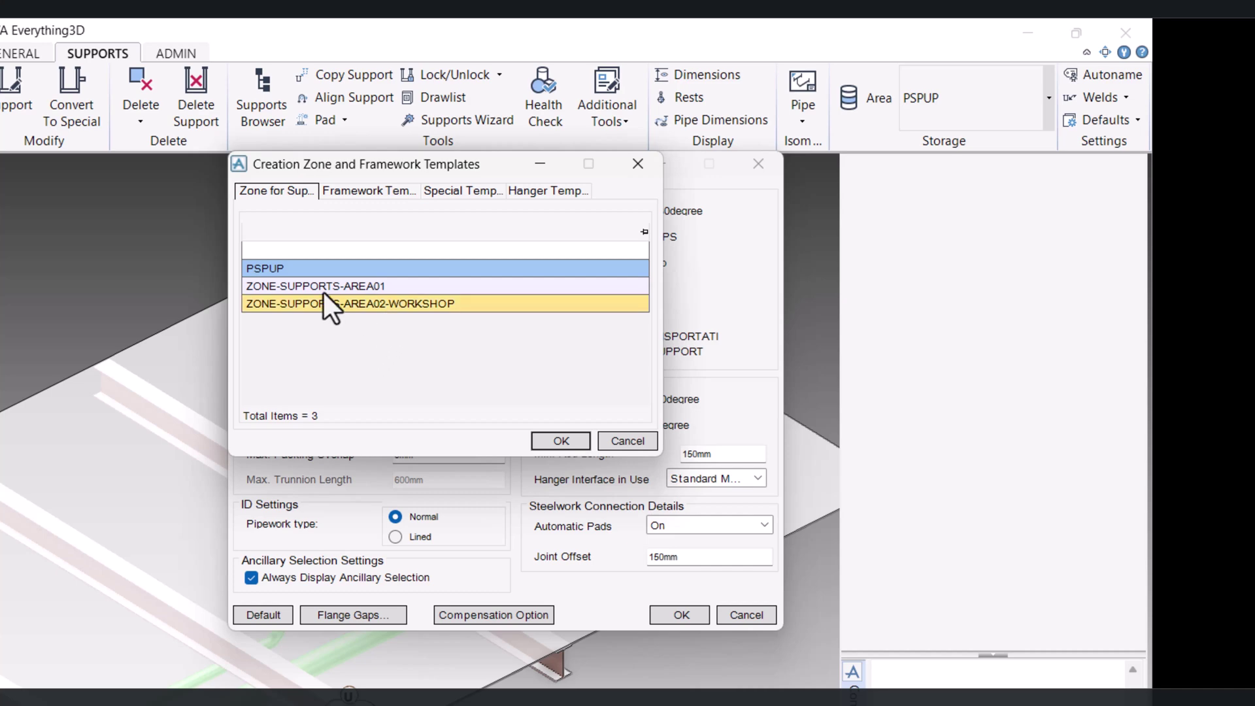
left_click(554, 444)
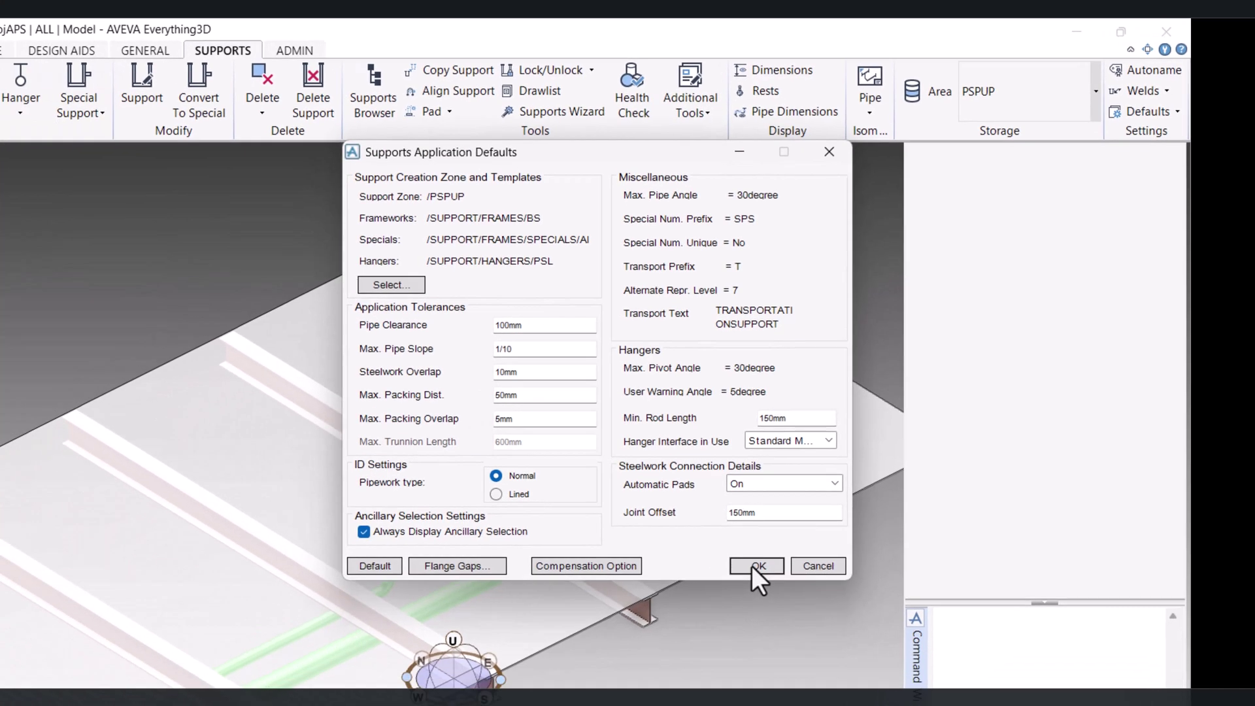
left_click(679, 614)
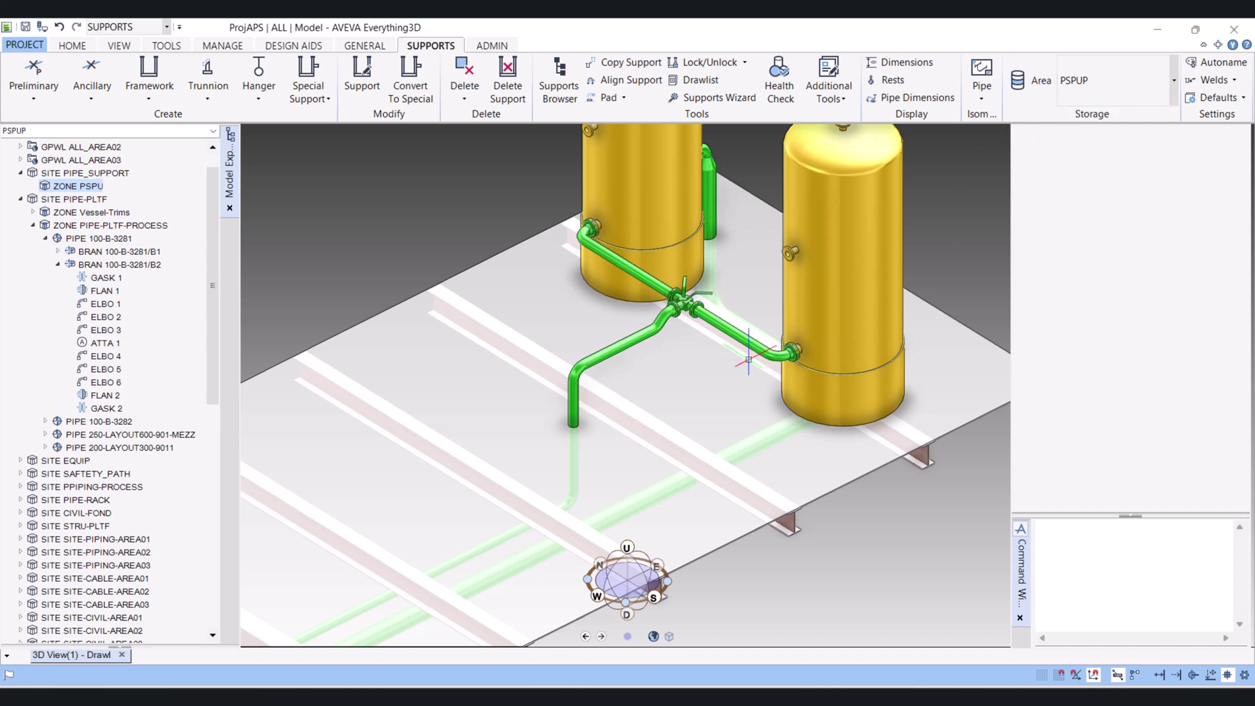
Create an XFT03 multi-discipline framework on the horizontal run of branch 100-B-3281/B2 beside the valve.
scroll(747, 355, "up", 2)
scroll(677, 322, "up", 2)
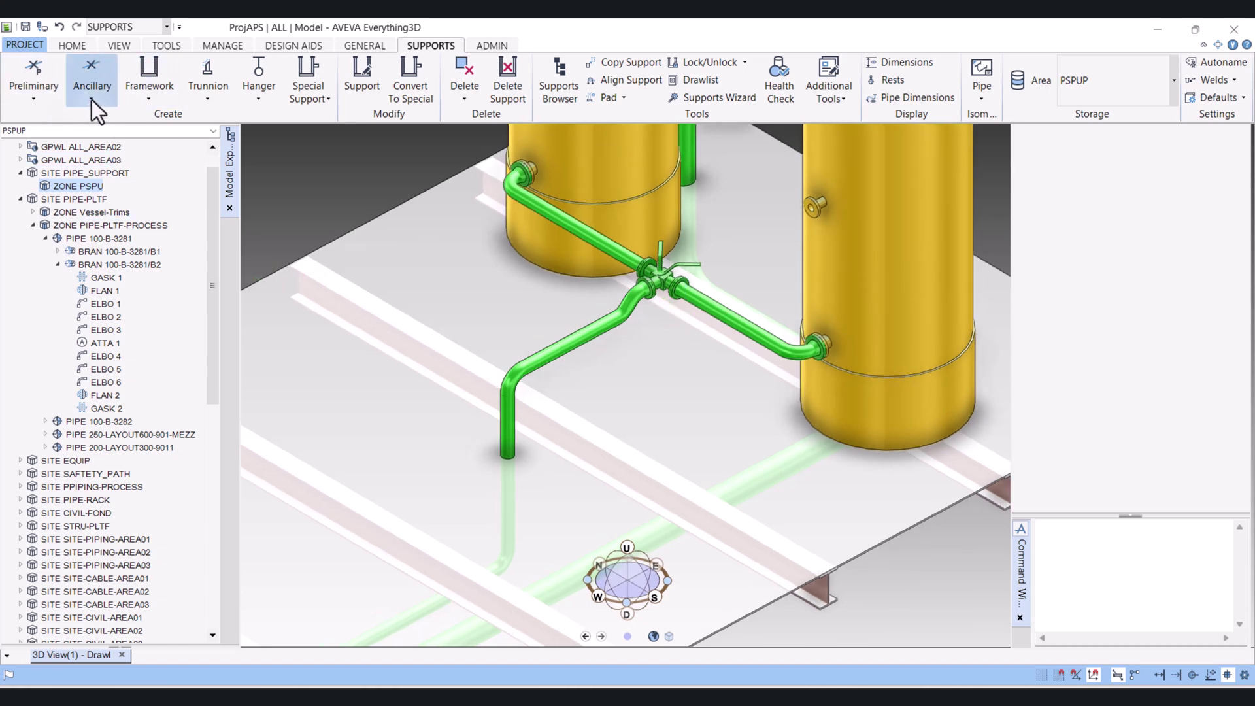
left_click(147, 96)
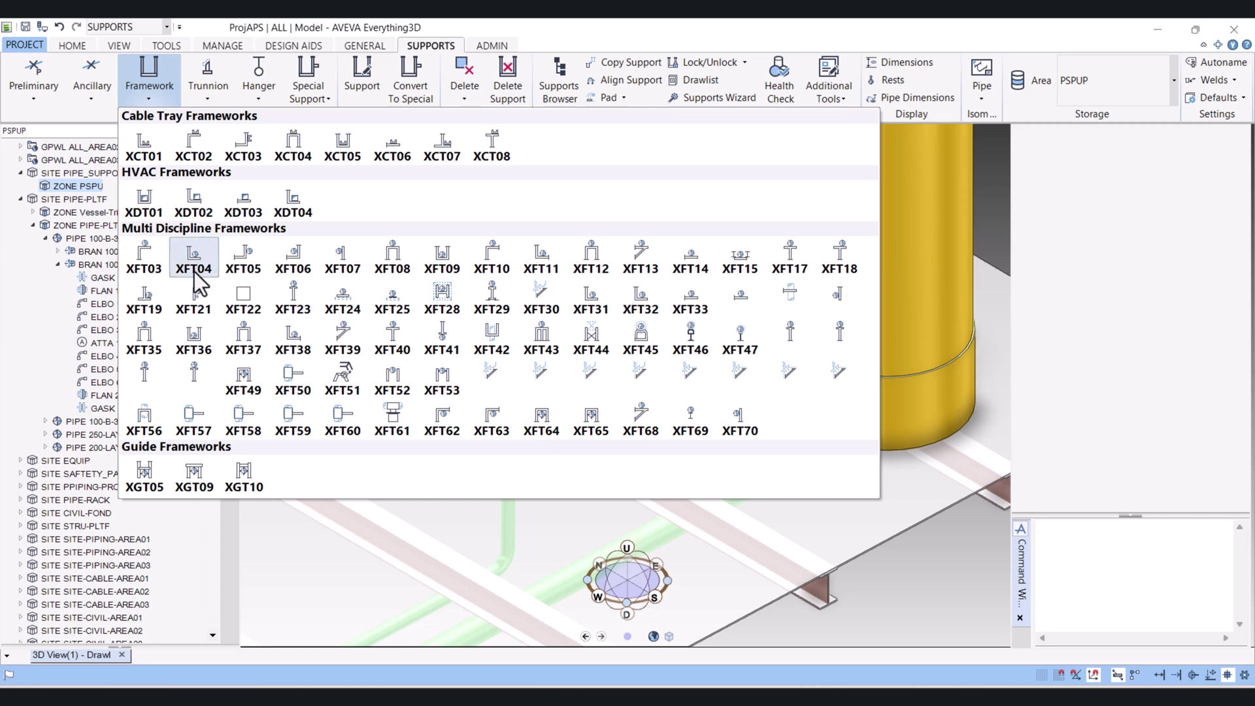
left_click(147, 253)
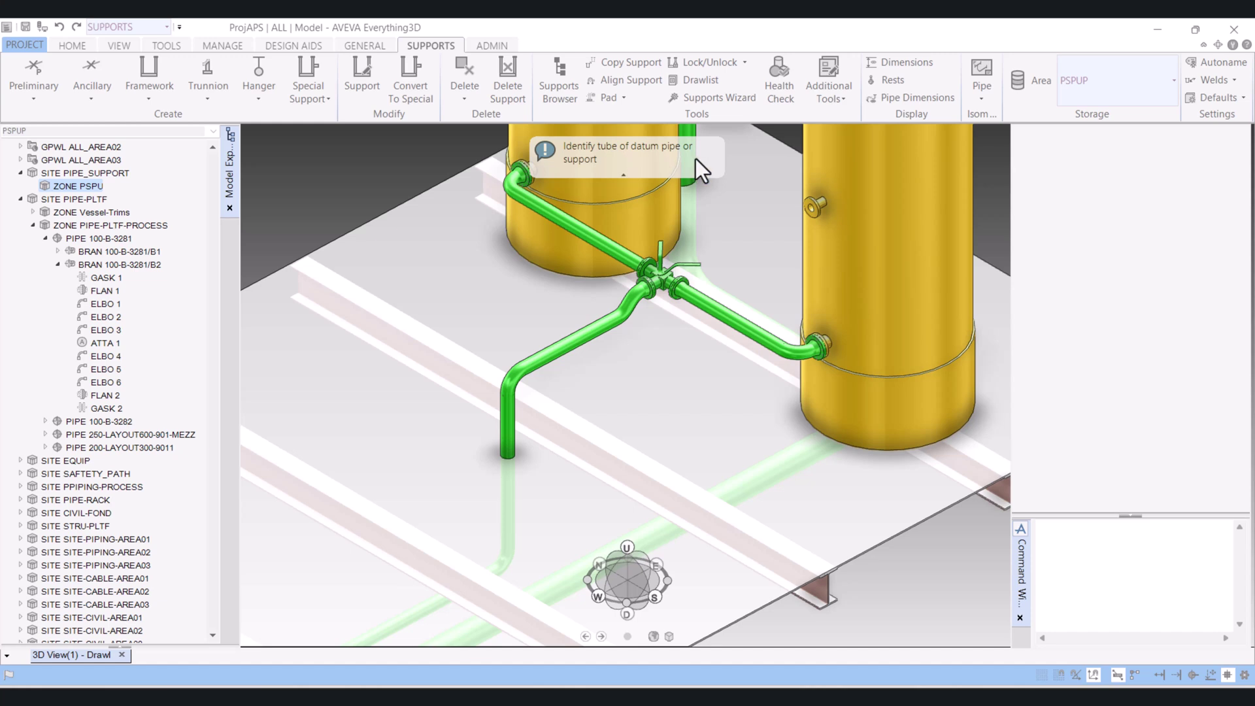
left_click(582, 336)
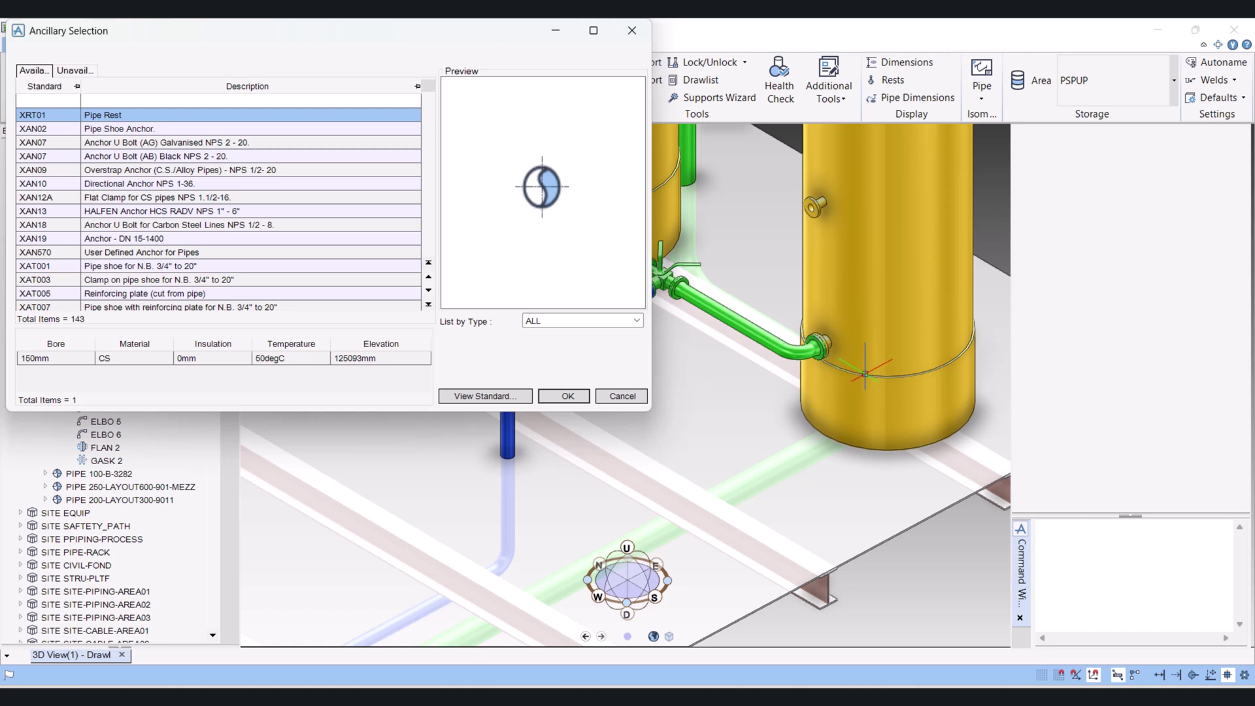
Choose the XAT103B clamped pipe shoe (Pihasa 2134 IPE 200, NPS 1/2 - 16) as the support's ancillary.
left_click_drag(238, 30, 390, 89)
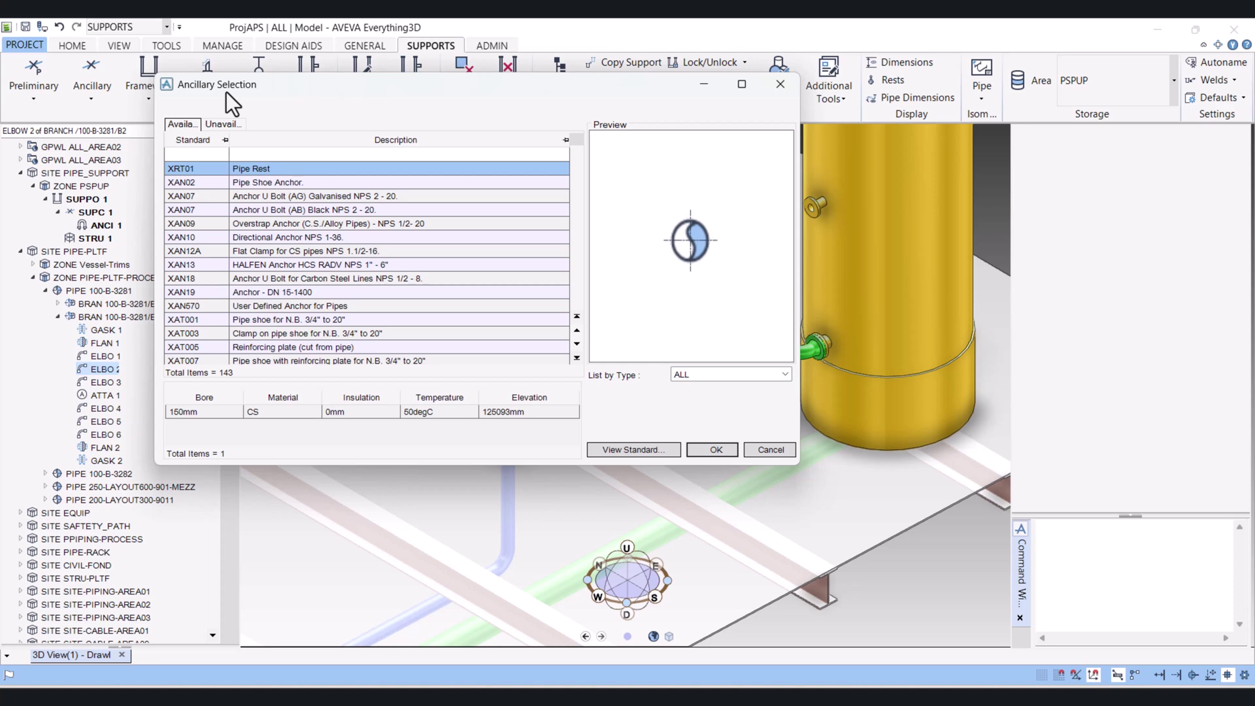
scroll(389, 247, "down", 3)
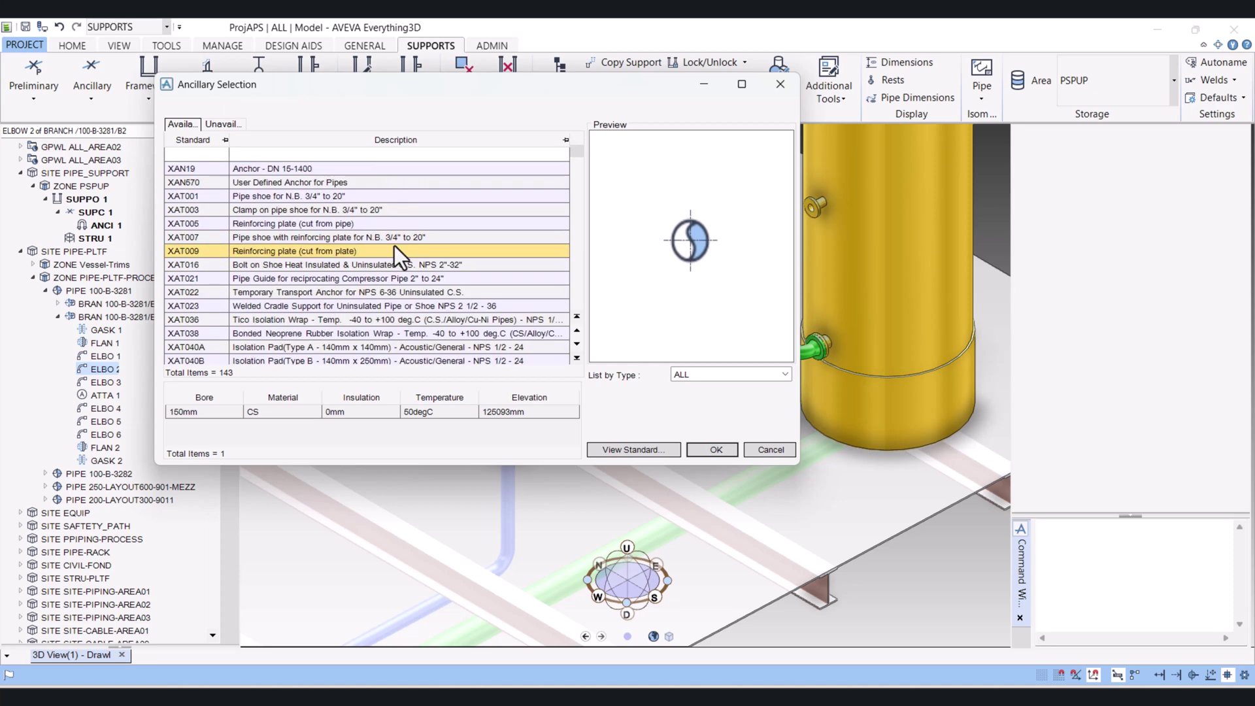
scroll(394, 246, "down", 3)
scroll(399, 241, "down", 3)
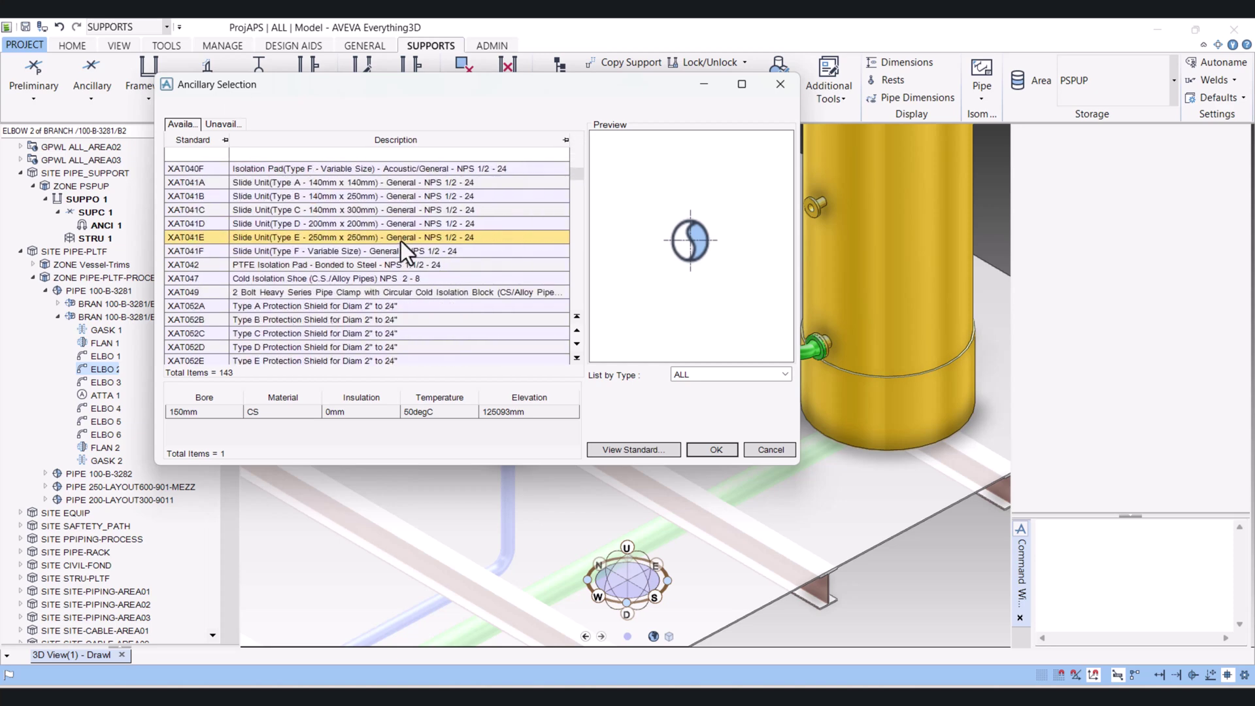
scroll(406, 240, "down", 3)
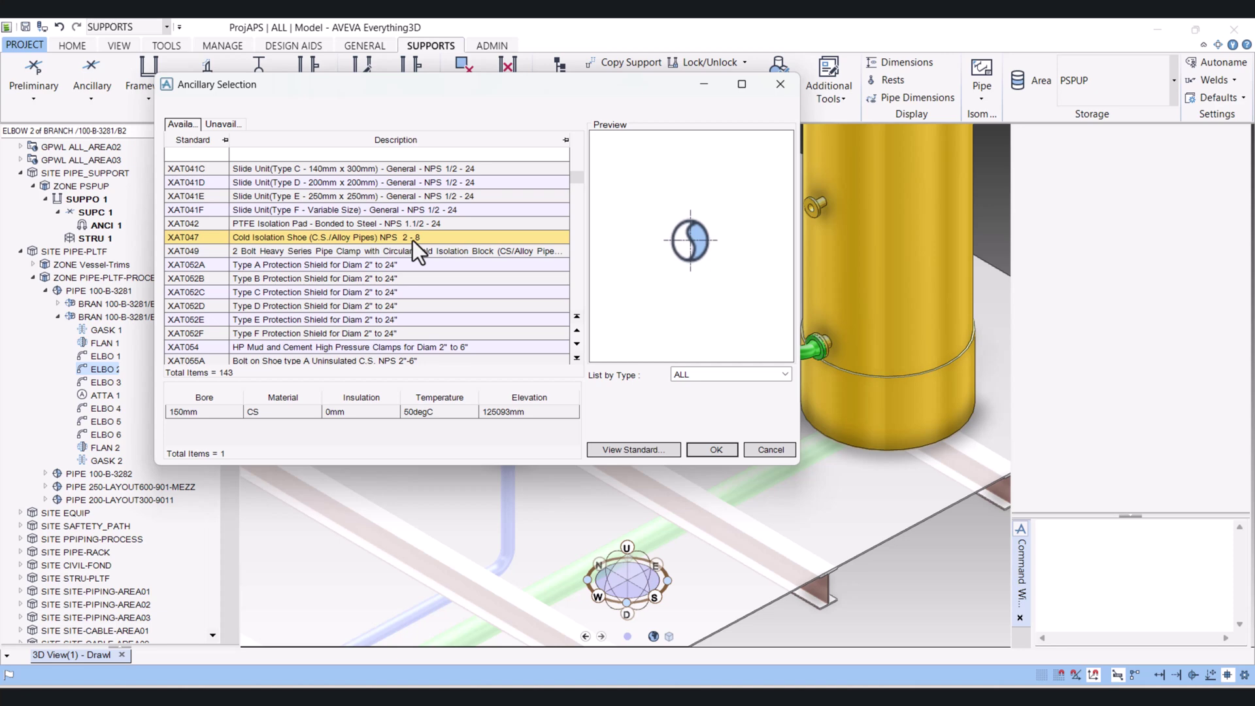
scroll(418, 240, "down", 2)
scroll(420, 242, "down", 2)
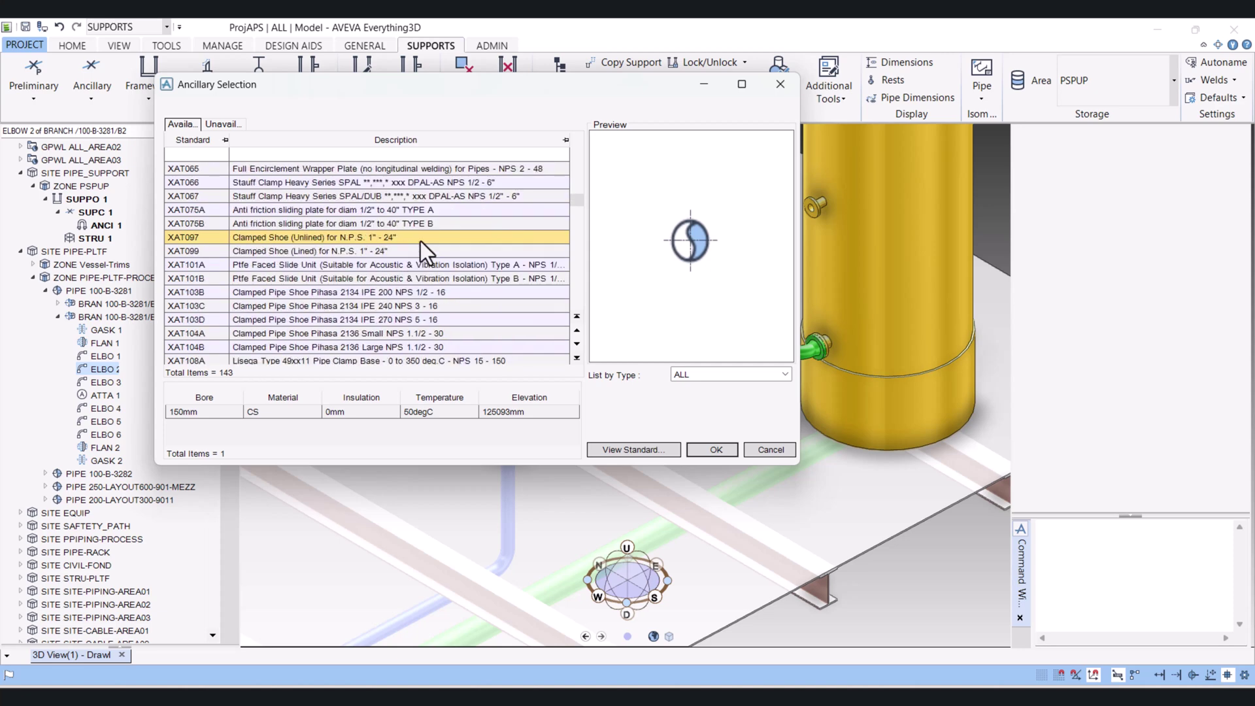
left_click(405, 292)
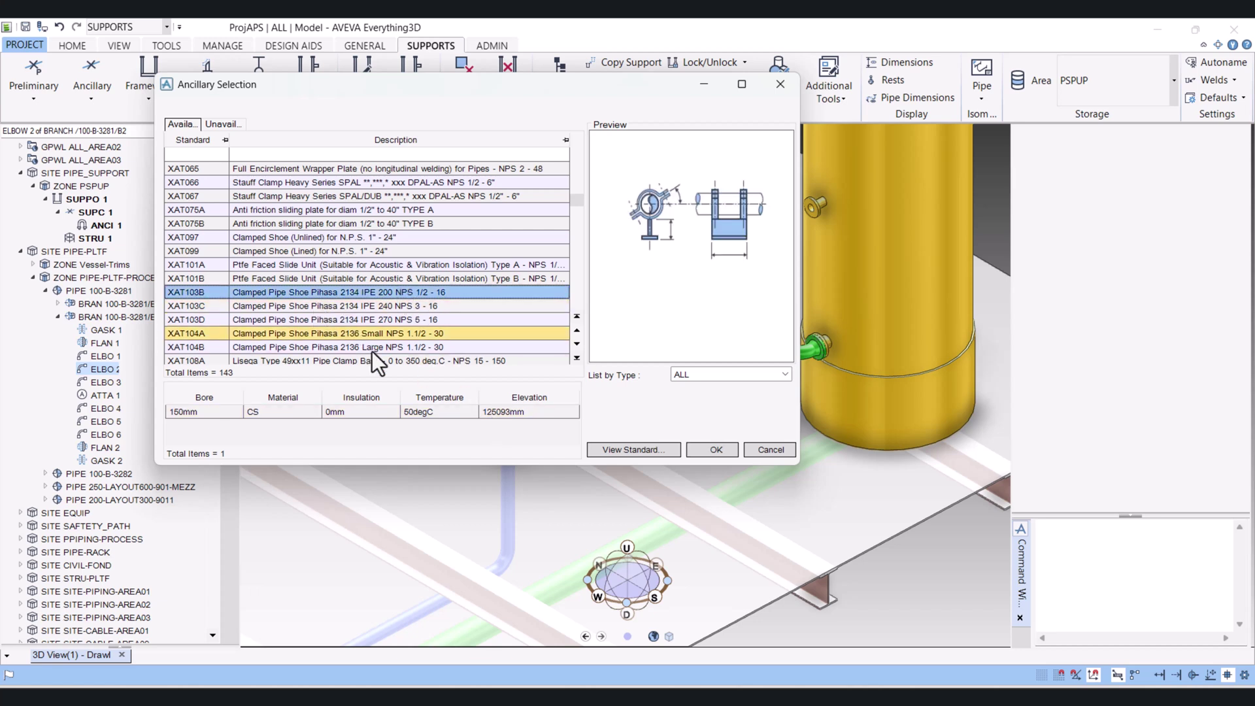
left_click(712, 450)
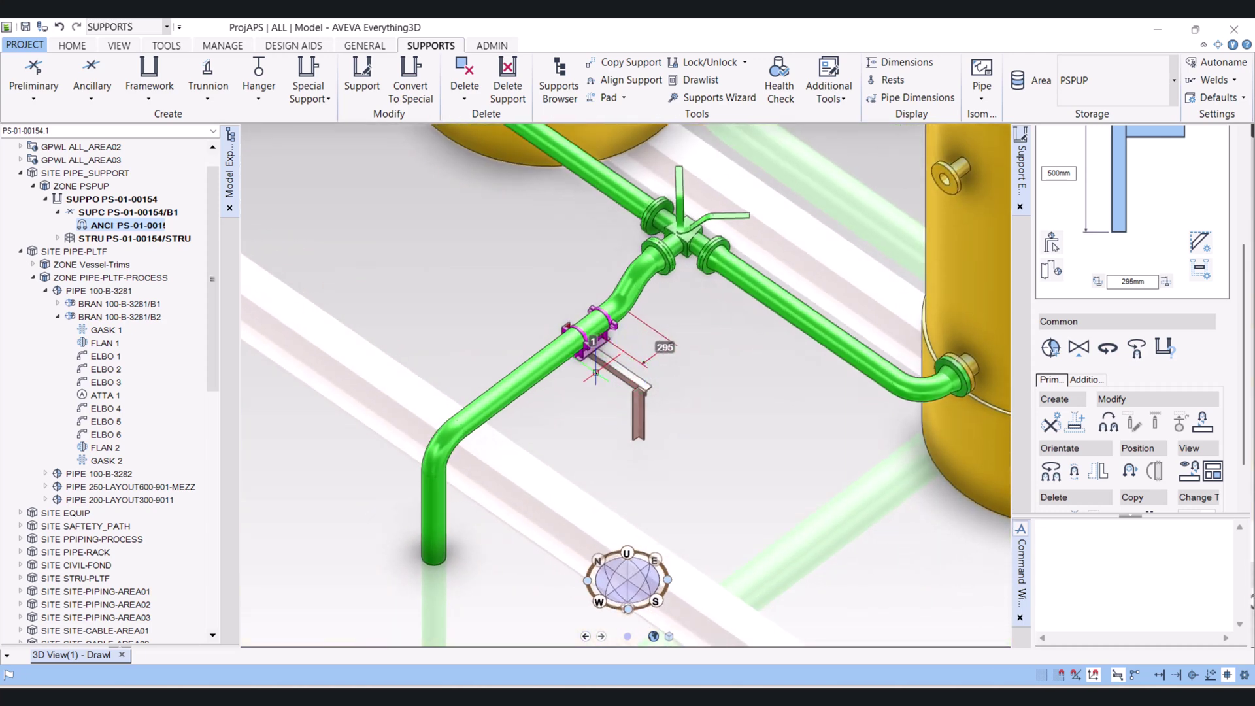
Examine the new L-shaped support from several angles, checking its position relative to the platform and floor beams, along with its framework dimensions.
middle_click_drag(599, 372, 692, 377)
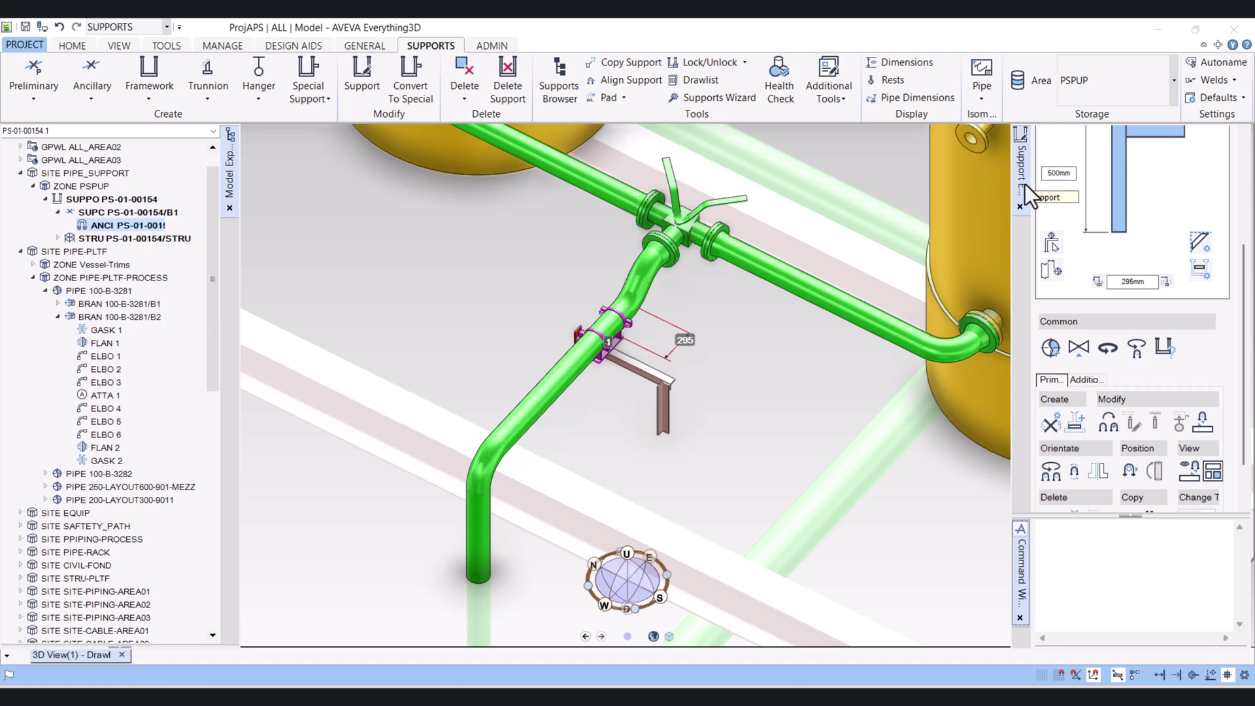
scroll(1116, 223, "up", 3)
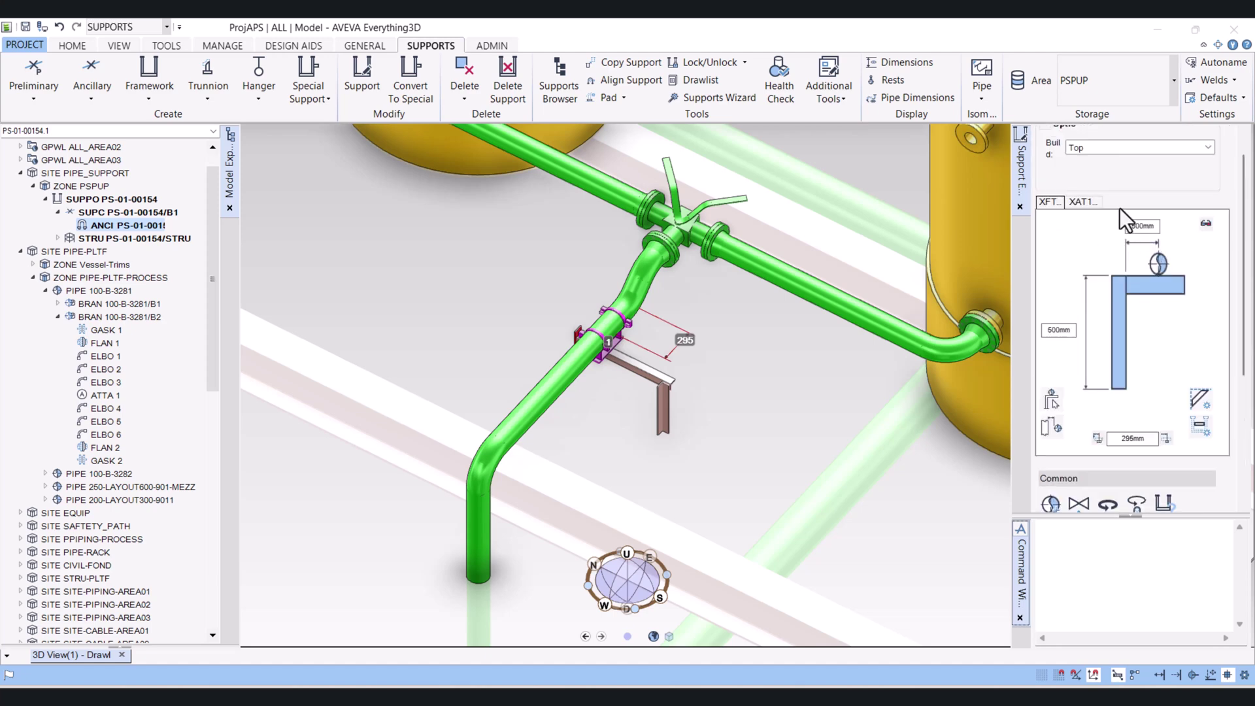
middle_click_drag(510, 376, 394, 305)
scroll(522, 330, "down", 2)
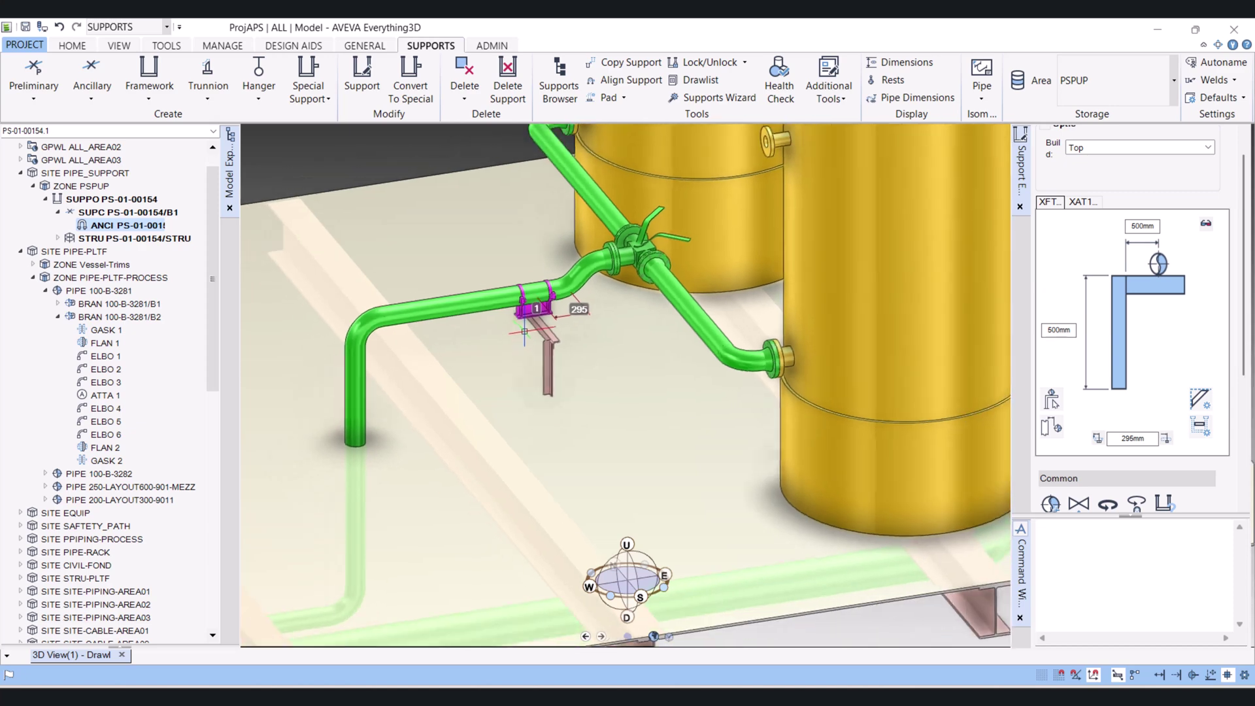
middle_click_drag(523, 332, 522, 388)
scroll(522, 388, "up", 3)
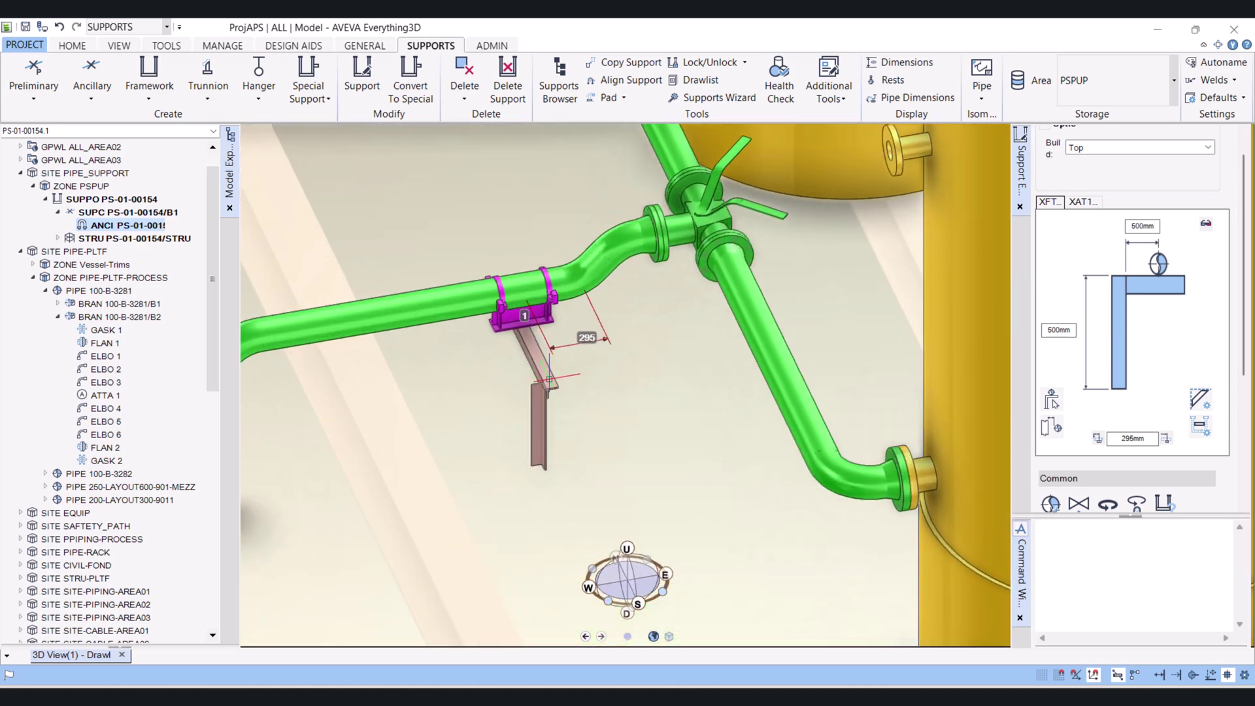
scroll(567, 317, "down", 2)
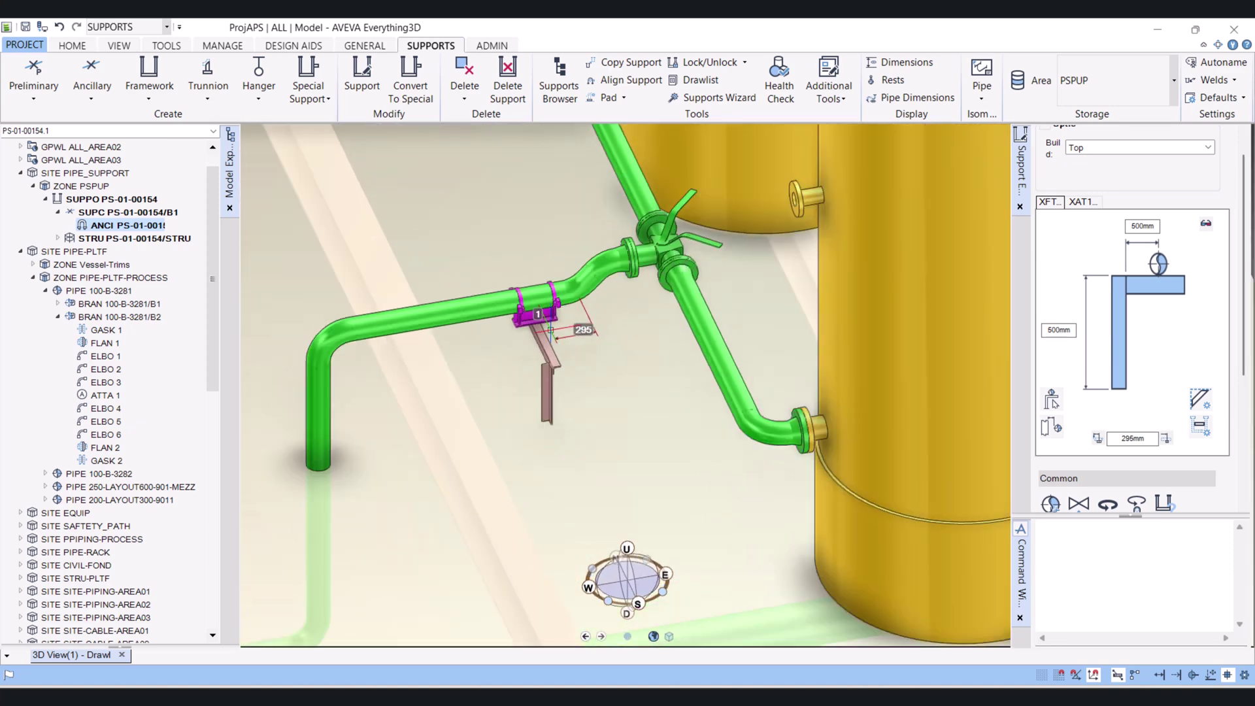
middle_click_drag(555, 374, 554, 370)
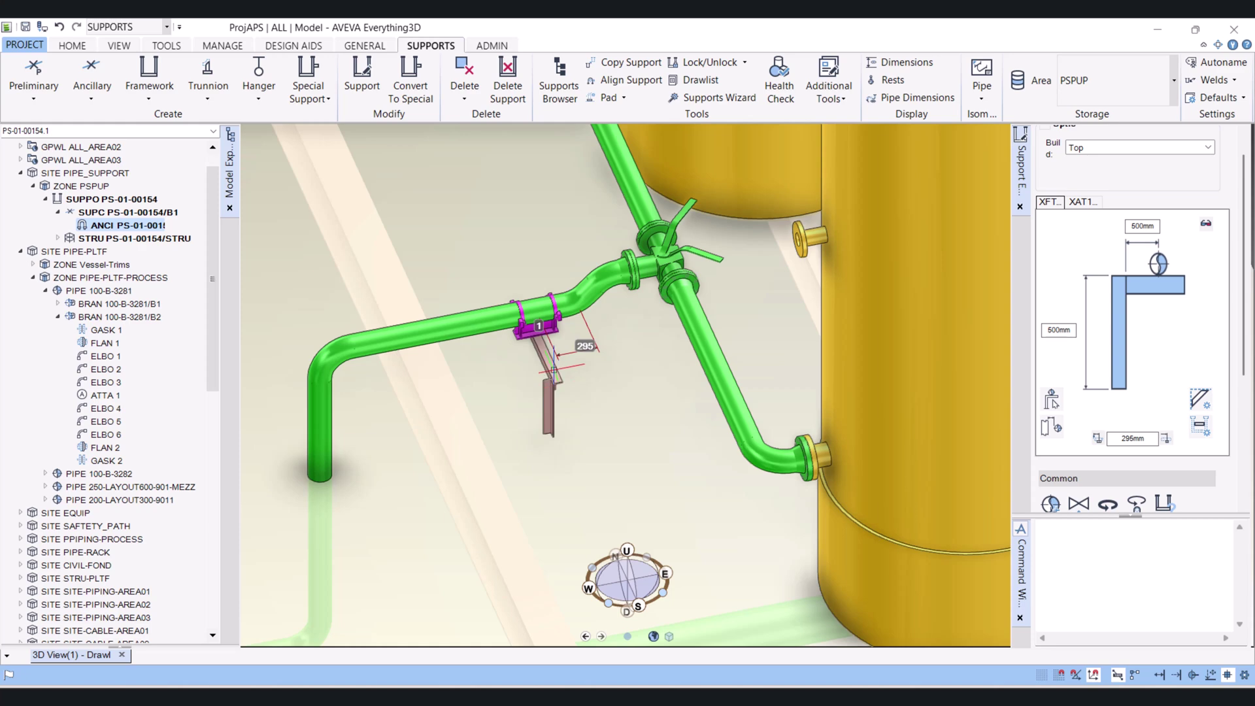
scroll(552, 366, "down", 3)
scroll(592, 471, "up", 5)
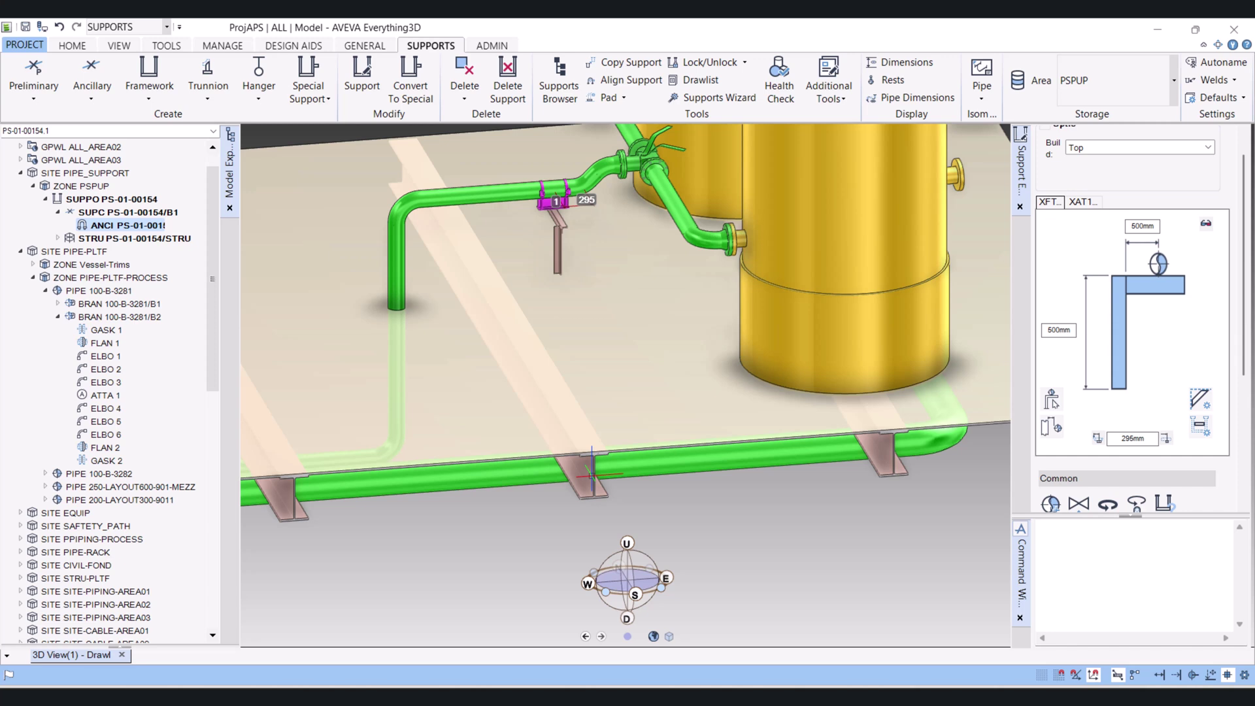
Align the support with the floor beam beneath the horizontal pipe run and finish the alignment.
scroll(1163, 333, "down", 2)
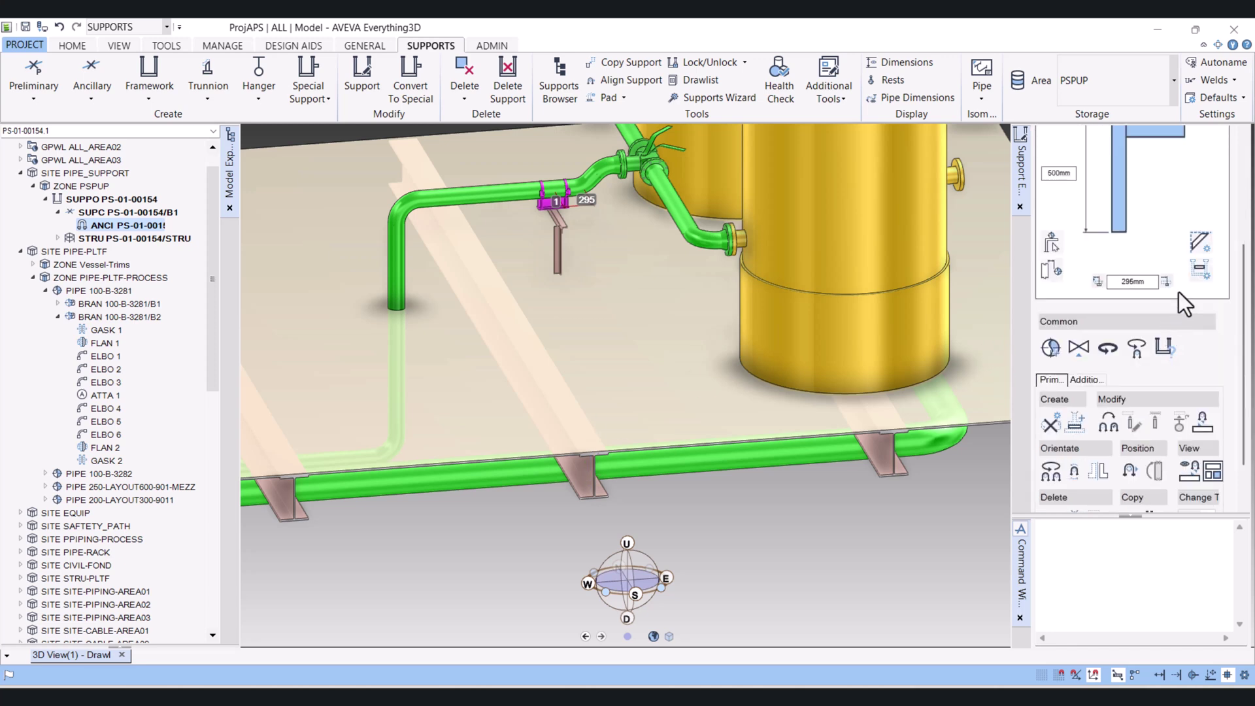
left_click(1079, 347)
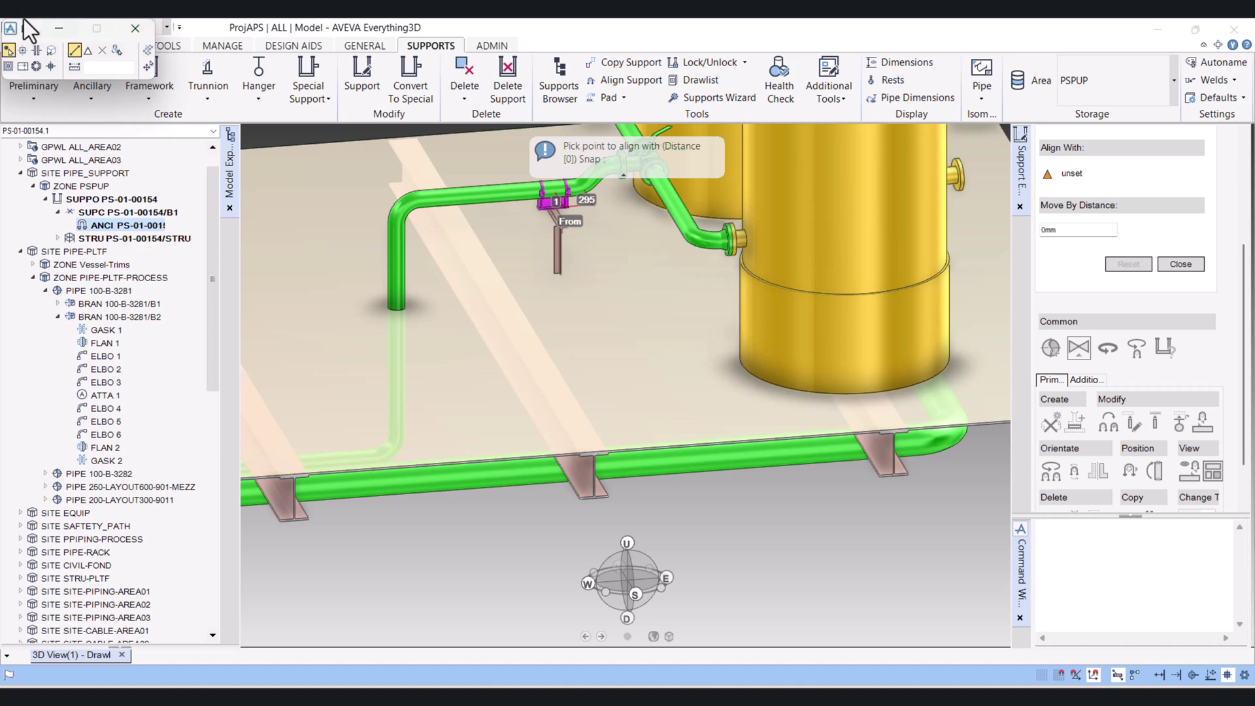
left_click_drag(29, 29, 369, 164)
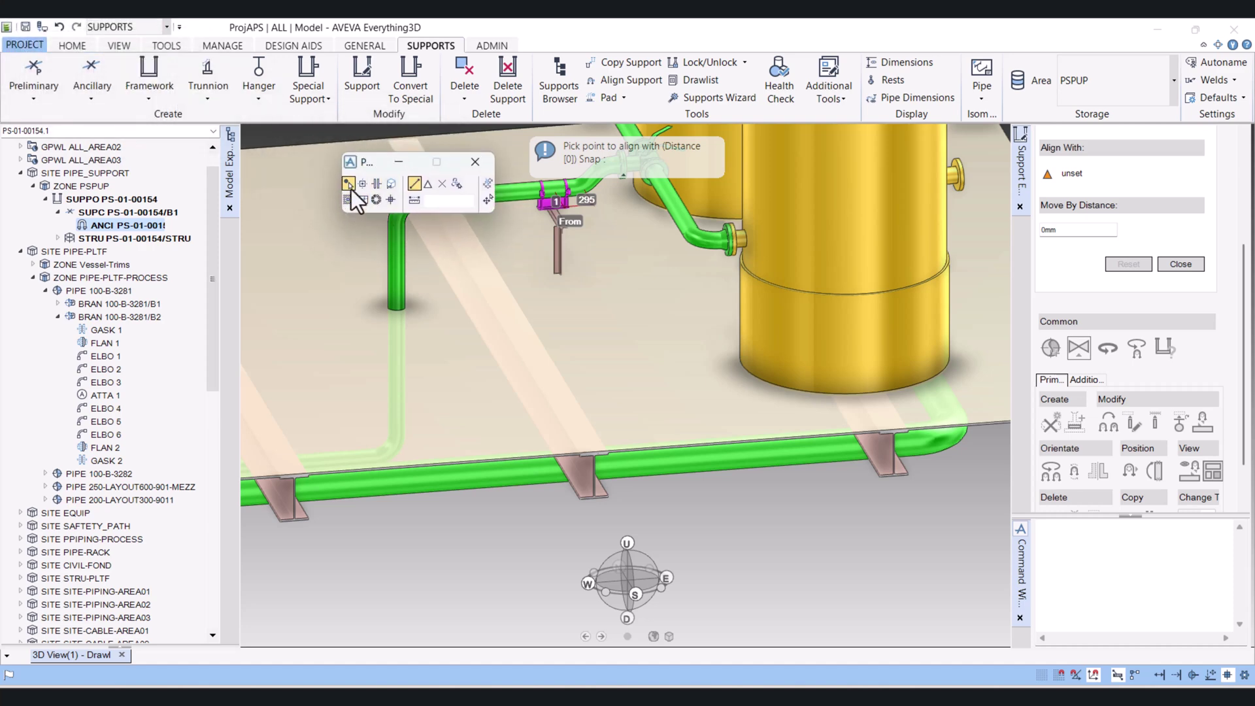
middle_click_drag(571, 420, 578, 371)
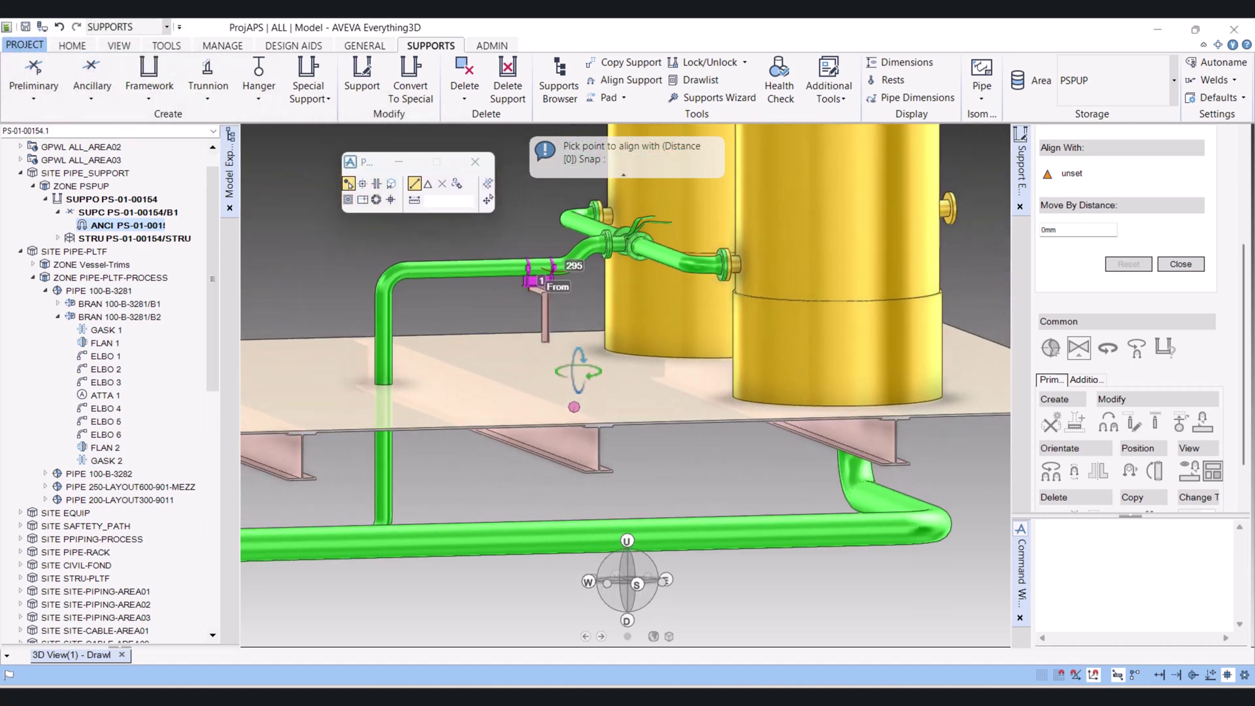
left_click(585, 449)
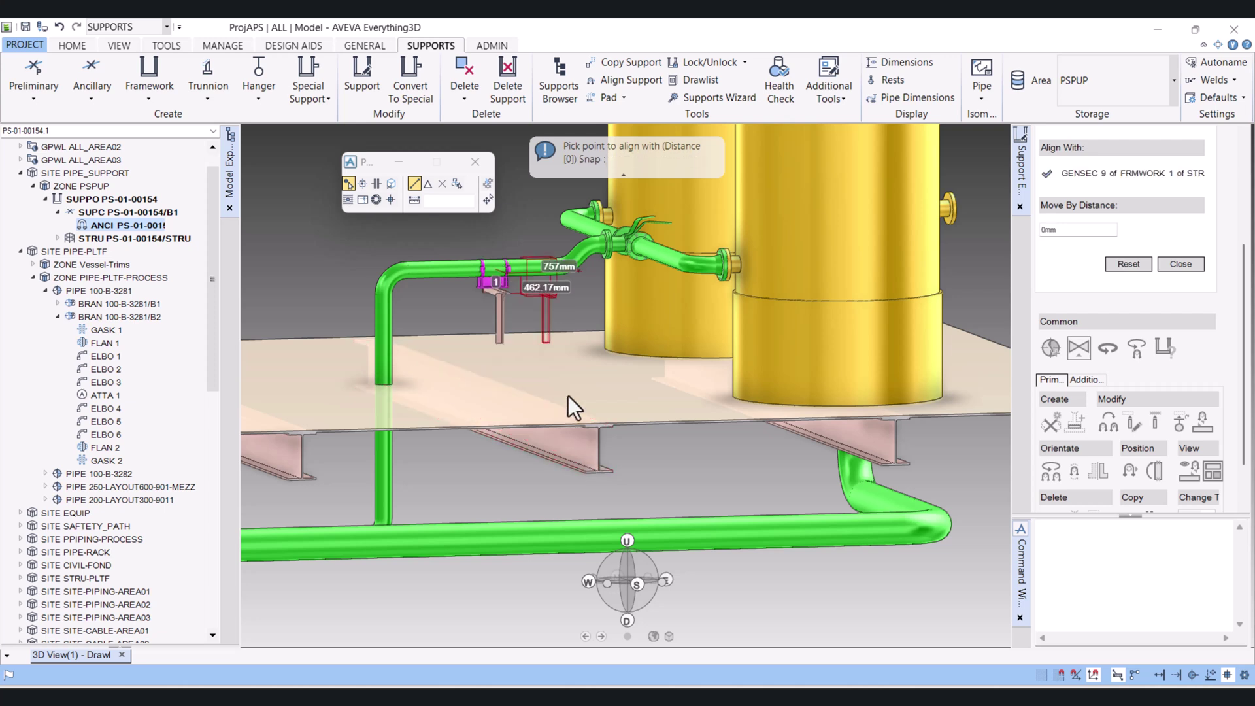
middle_click_drag(534, 330, 535, 344)
middle_click_drag(575, 386, 534, 201)
scroll(534, 201, "up", 10)
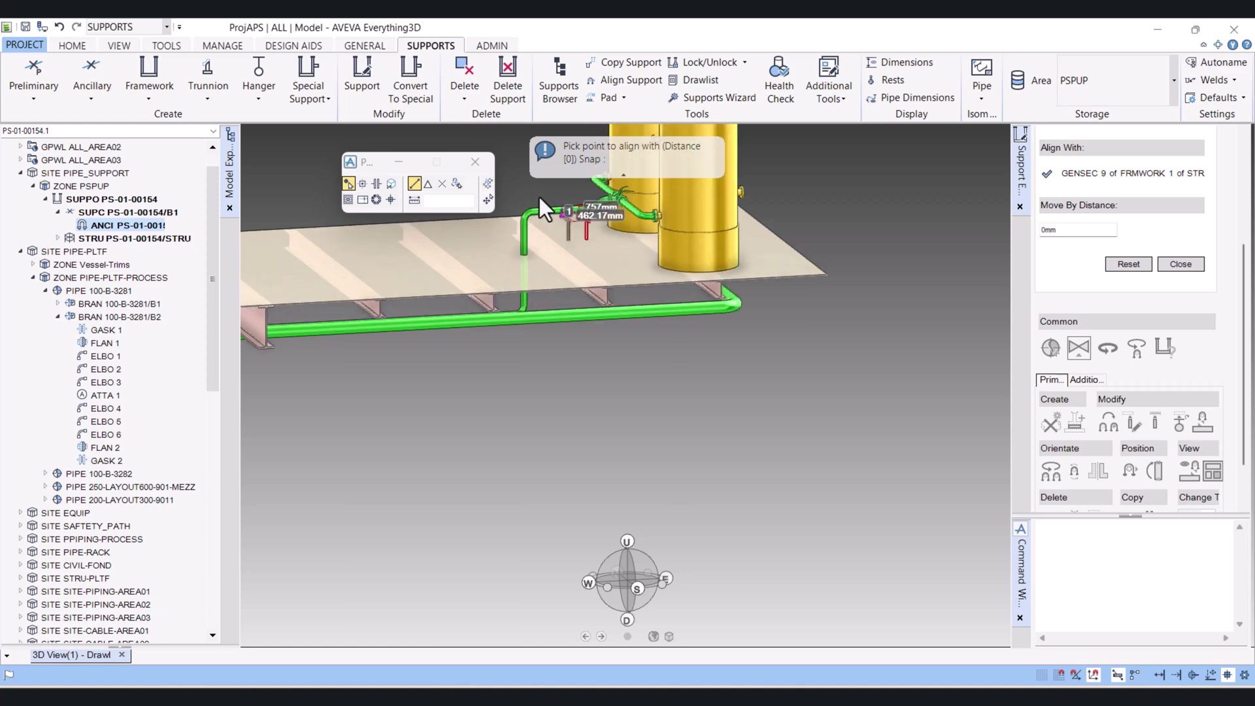
middle_click_drag(590, 297, 578, 370)
scroll(593, 402, "down", 8)
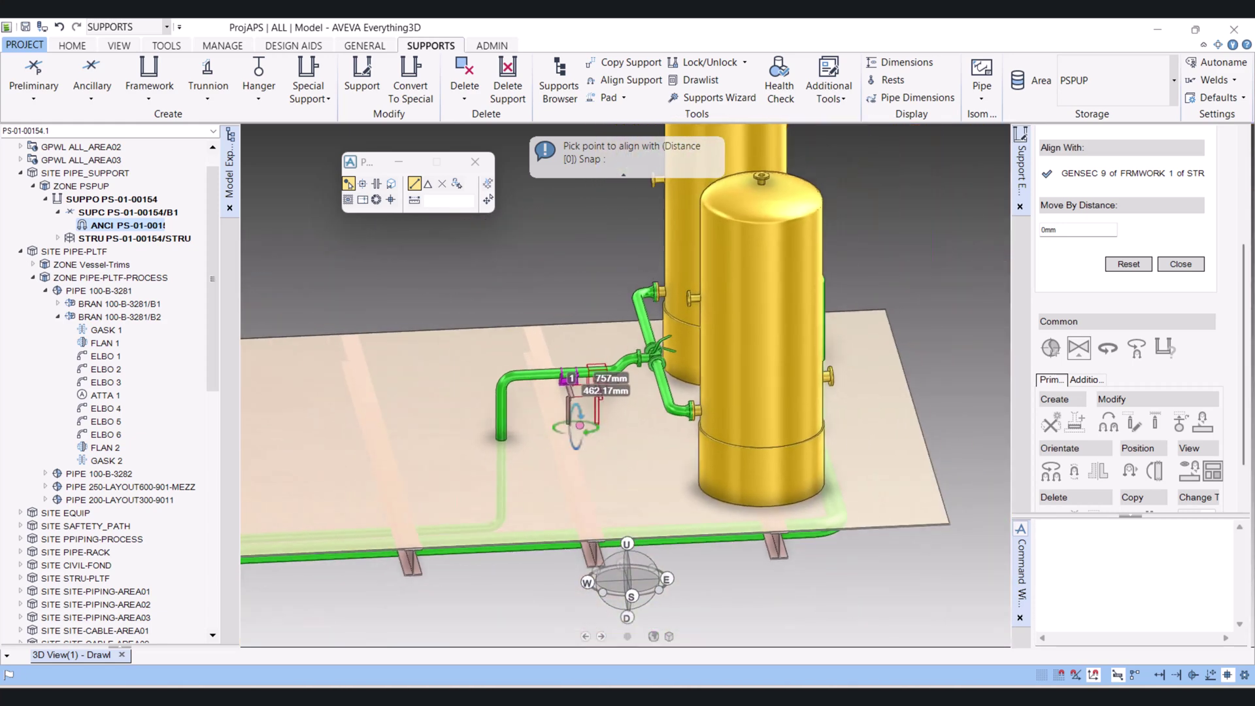
scroll(594, 401, "up", 3)
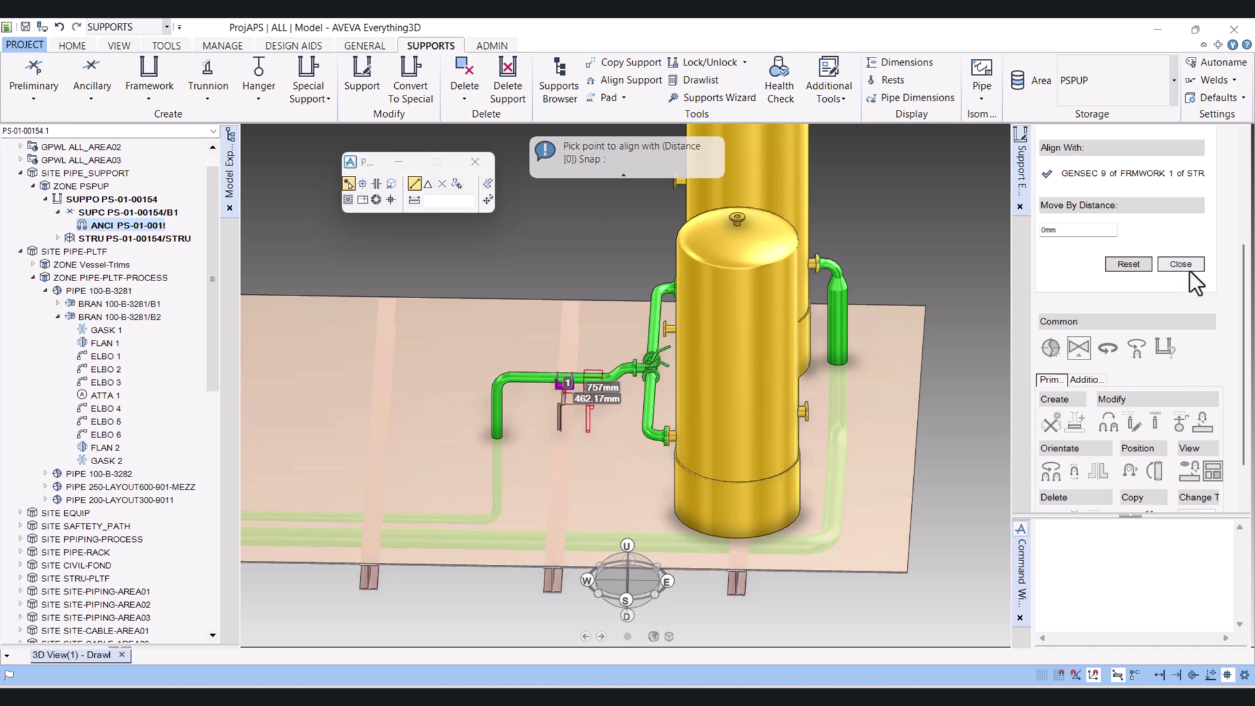
left_click(1185, 263)
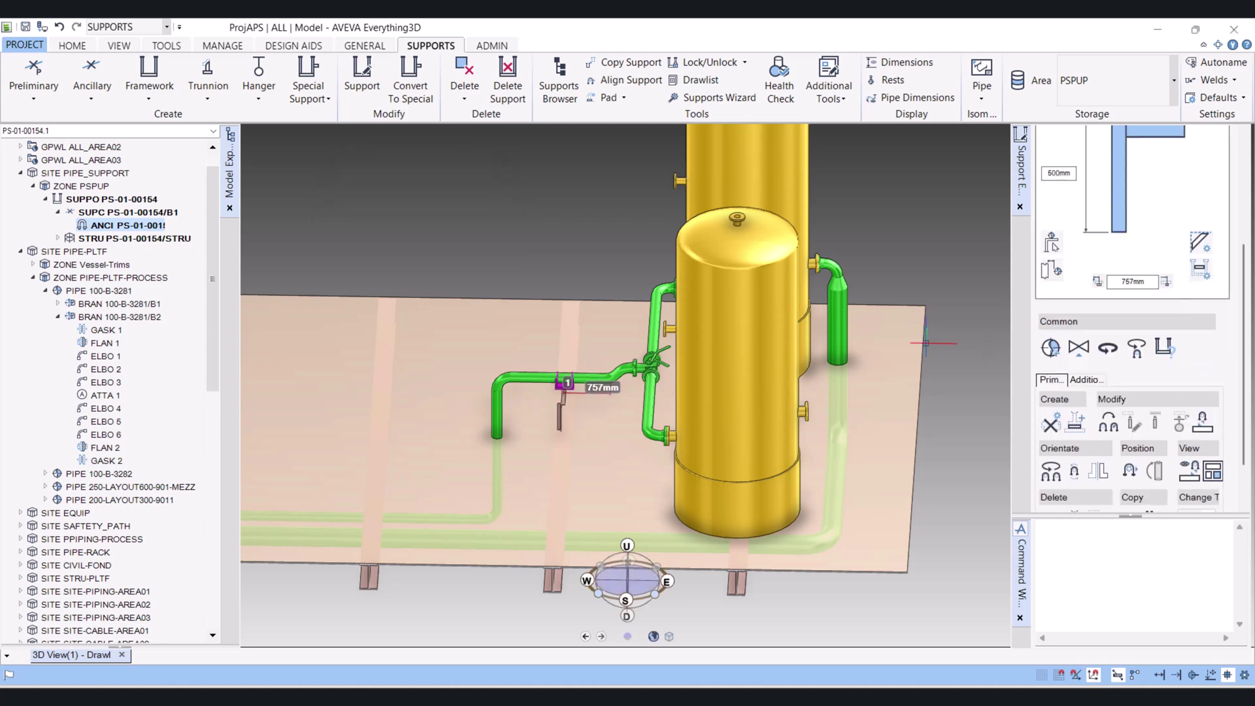
Set the support's distance along the pipe from the elbow near the valve to 700 mm.
scroll(611, 400, "up", 5)
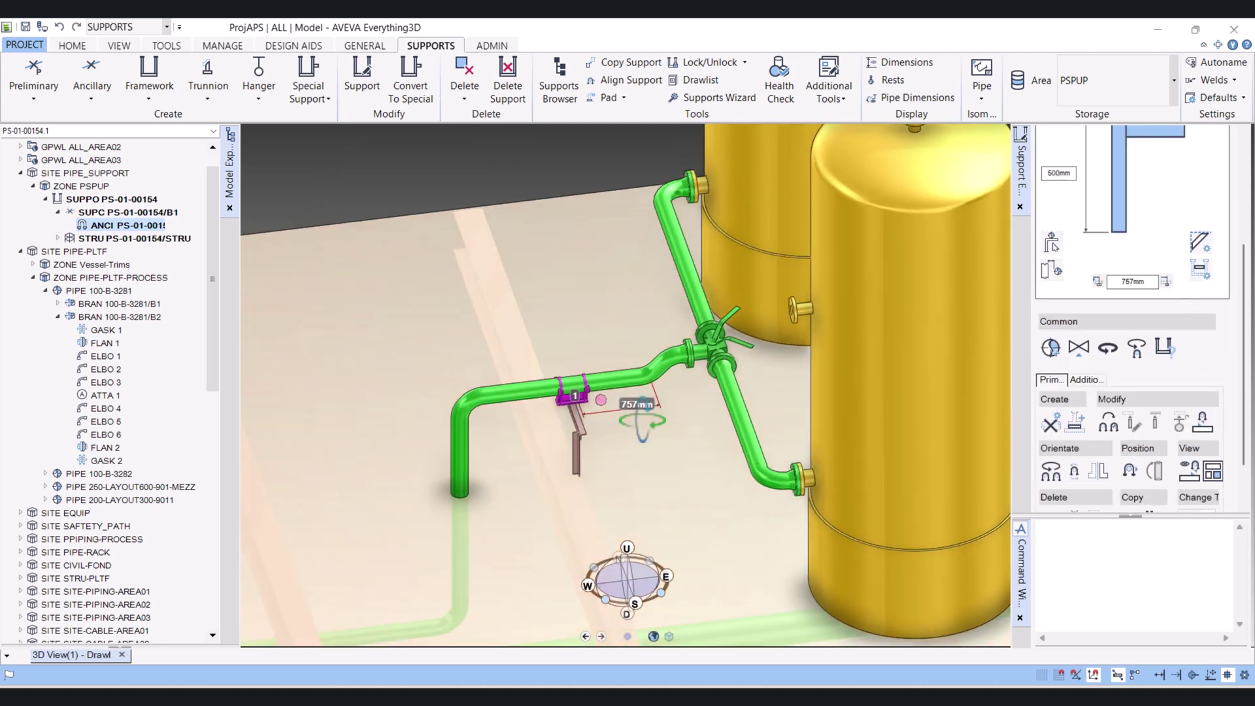
scroll(679, 405, "down", 5)
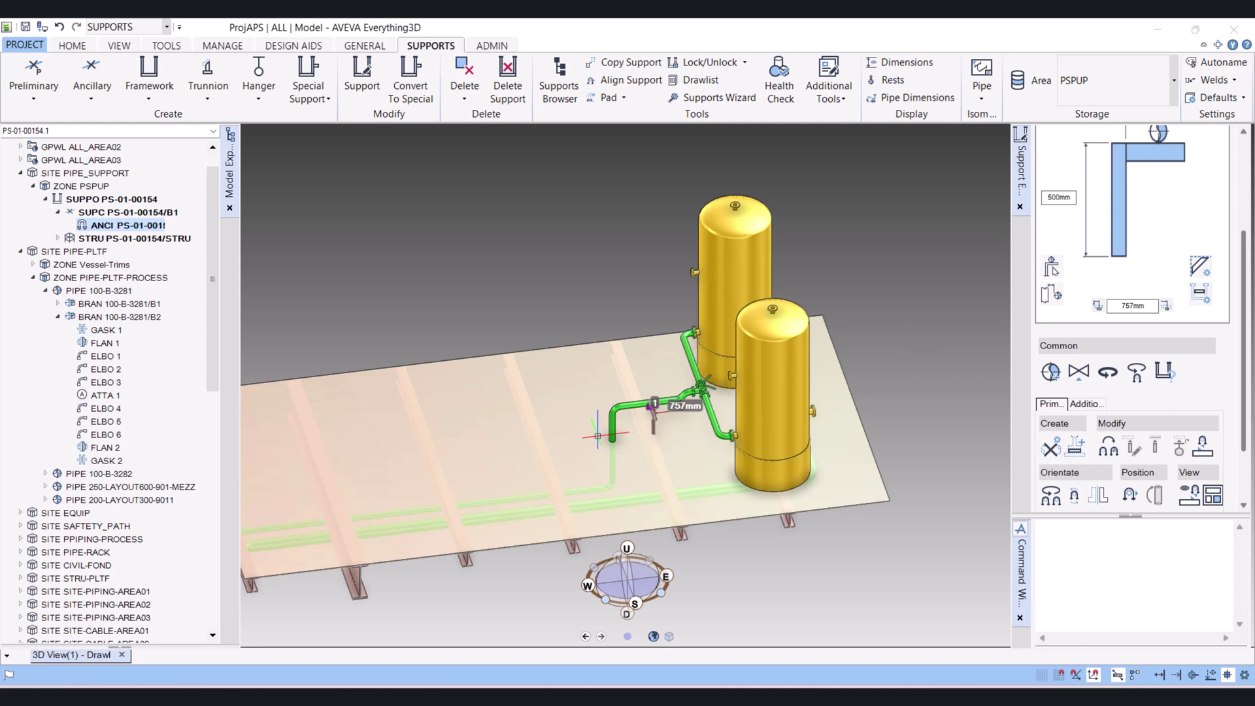
scroll(678, 405, "up", 8)
scroll(803, 392, "up", 5)
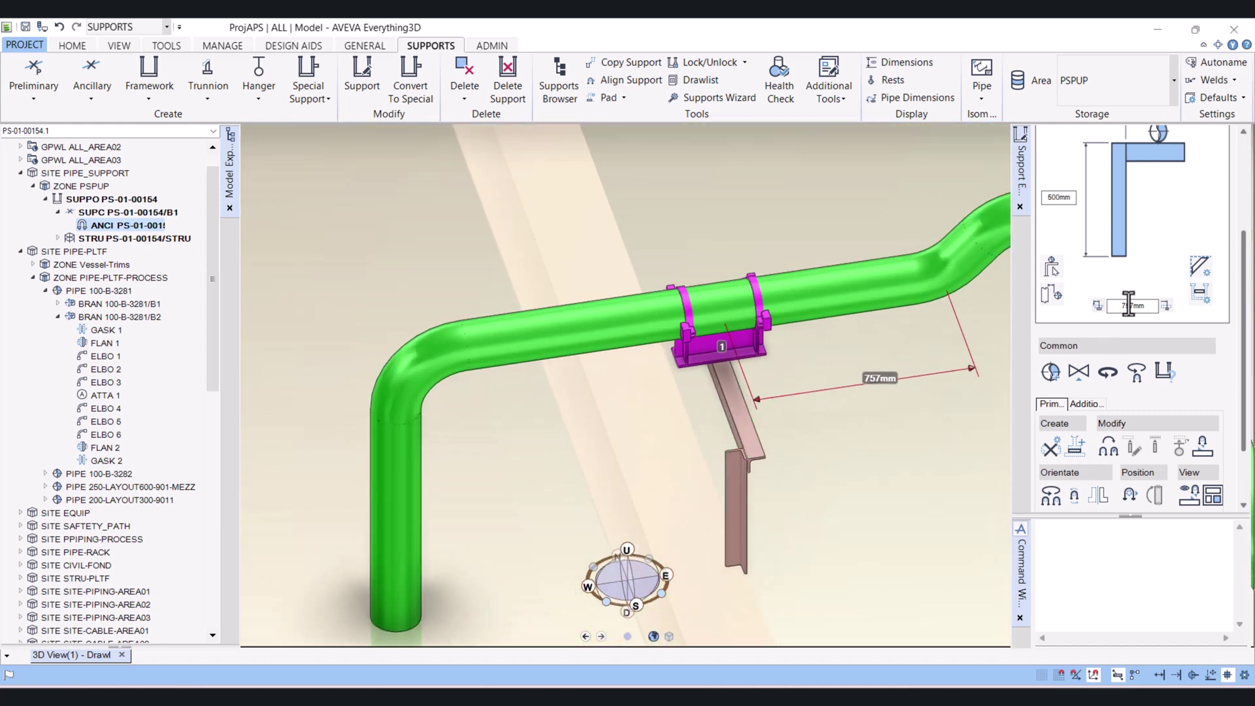
scroll(778, 405, "down", 5)
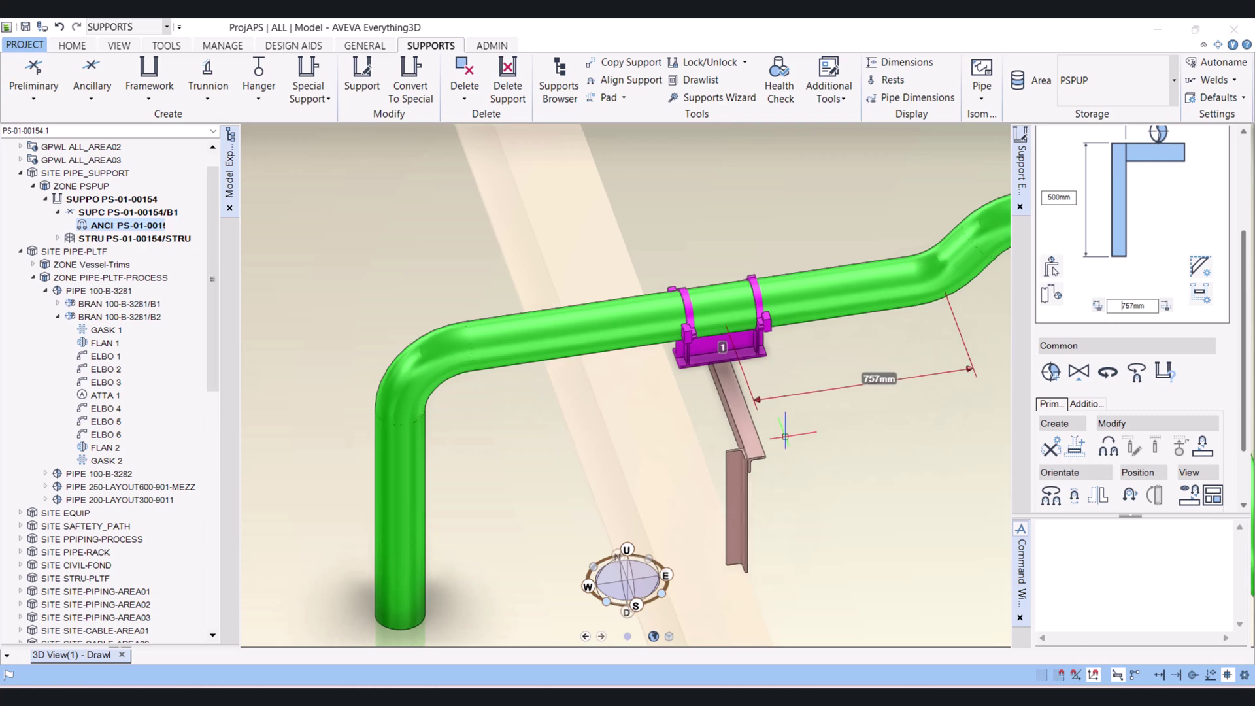
middle_click_drag(723, 395, 773, 393)
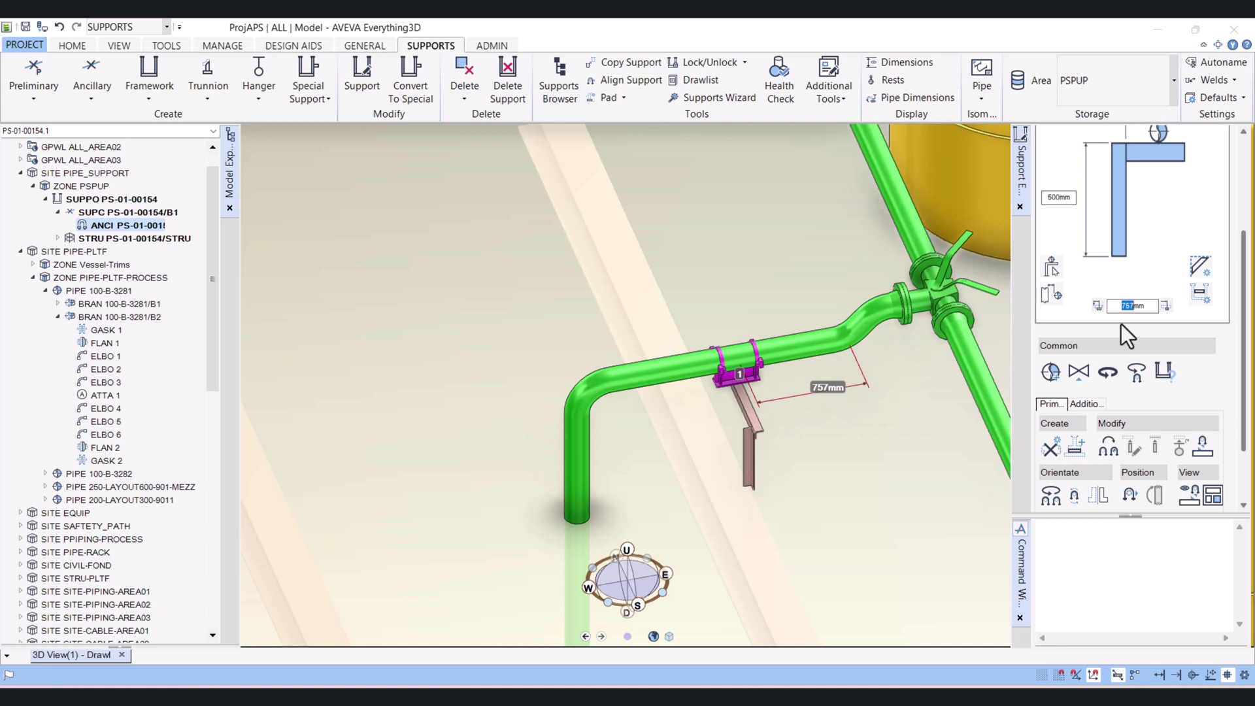
type("700")
key("Return")
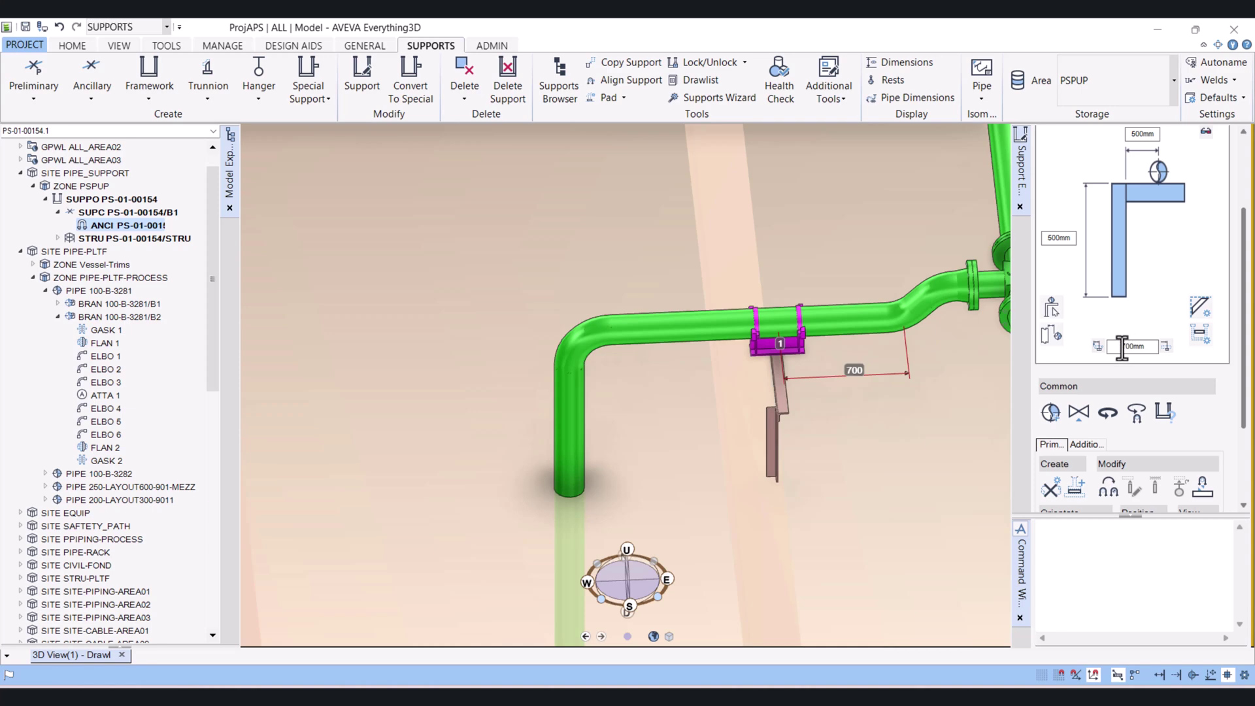
Set the framework's horizontal dimension between the vertical leg and the pipe to 250 mm.
left_click_drag(1121, 348, 1129, 349)
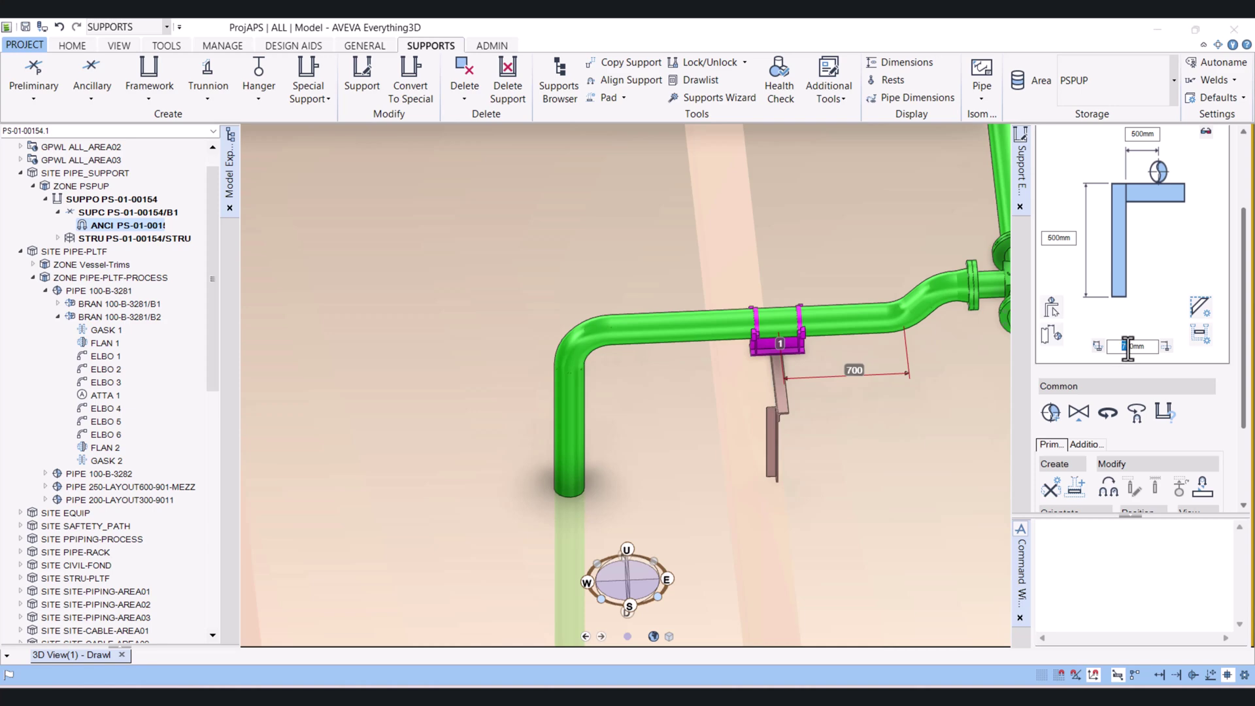
left_click(1079, 413)
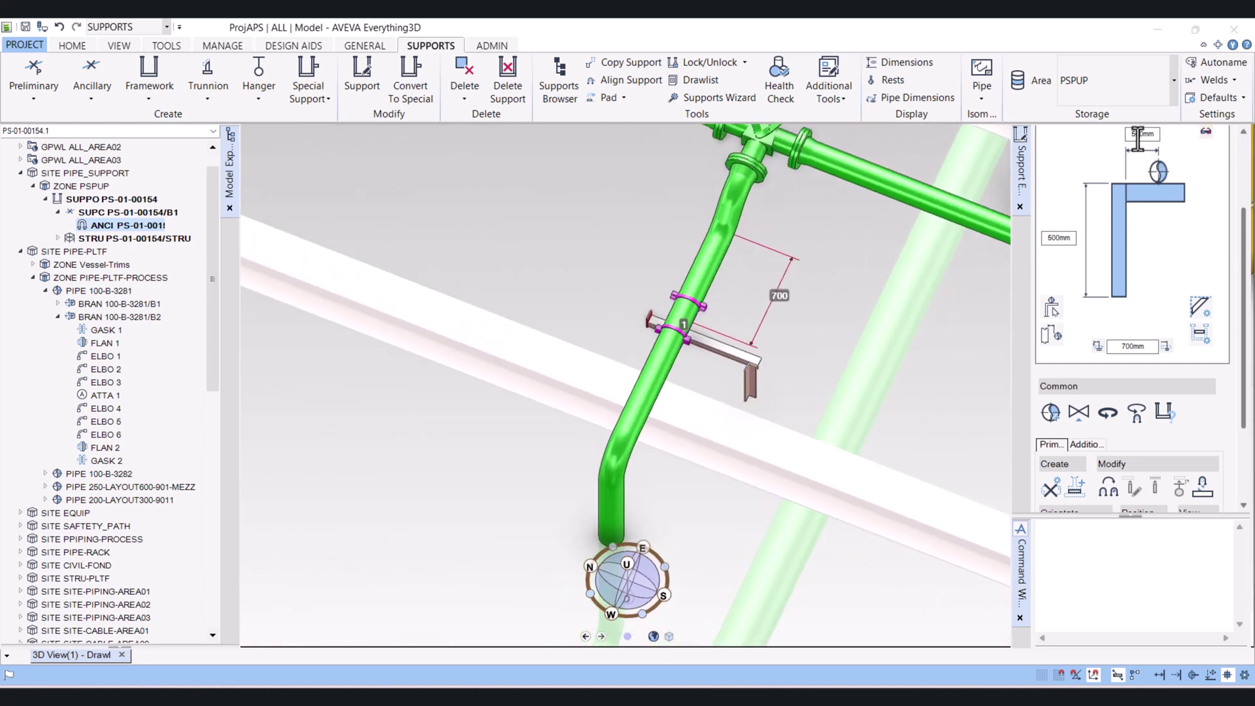
left_click_drag(1138, 137, 1128, 137)
type("2")
key("Tab")
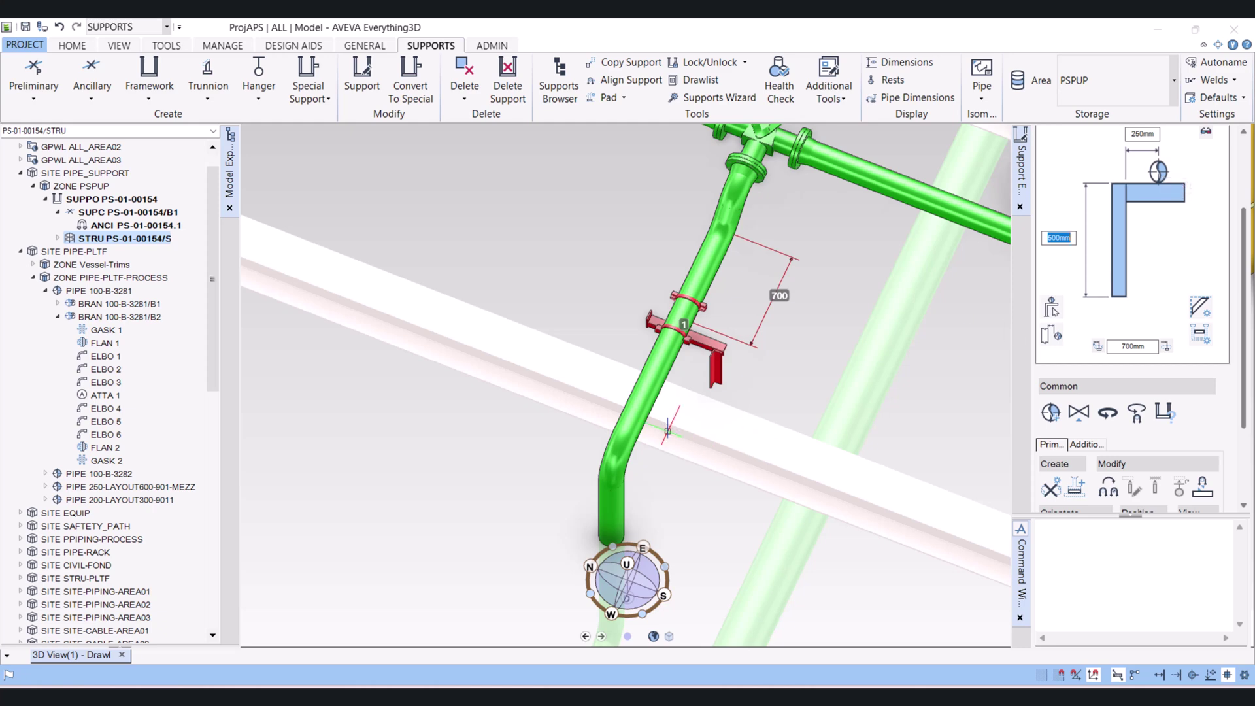
Build the framework's vertical leg down to the structure by picking the floor steelwork below as the element to support from.
scroll(698, 353, "up", 2)
middle_click_drag(681, 353, 739, 270)
scroll(691, 334, "up", 3)
scroll(663, 415, "down", 3)
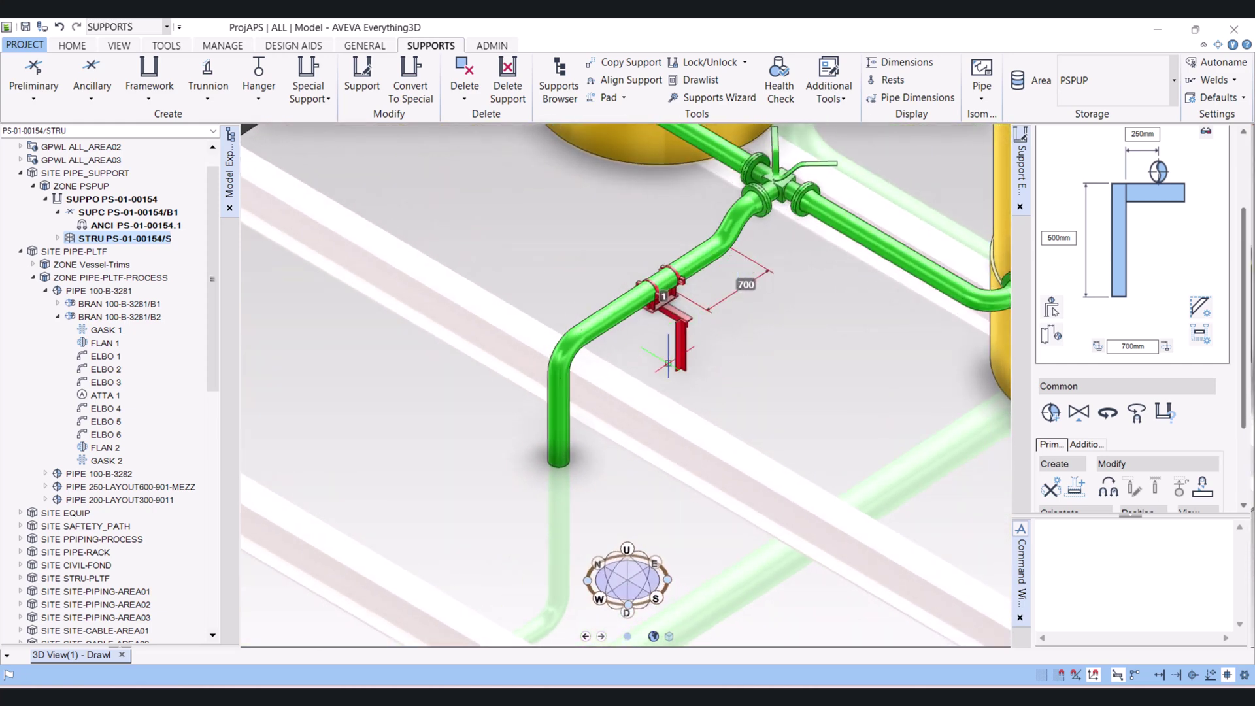
scroll(669, 356, "up", 3)
middle_click_drag(686, 337, 683, 294)
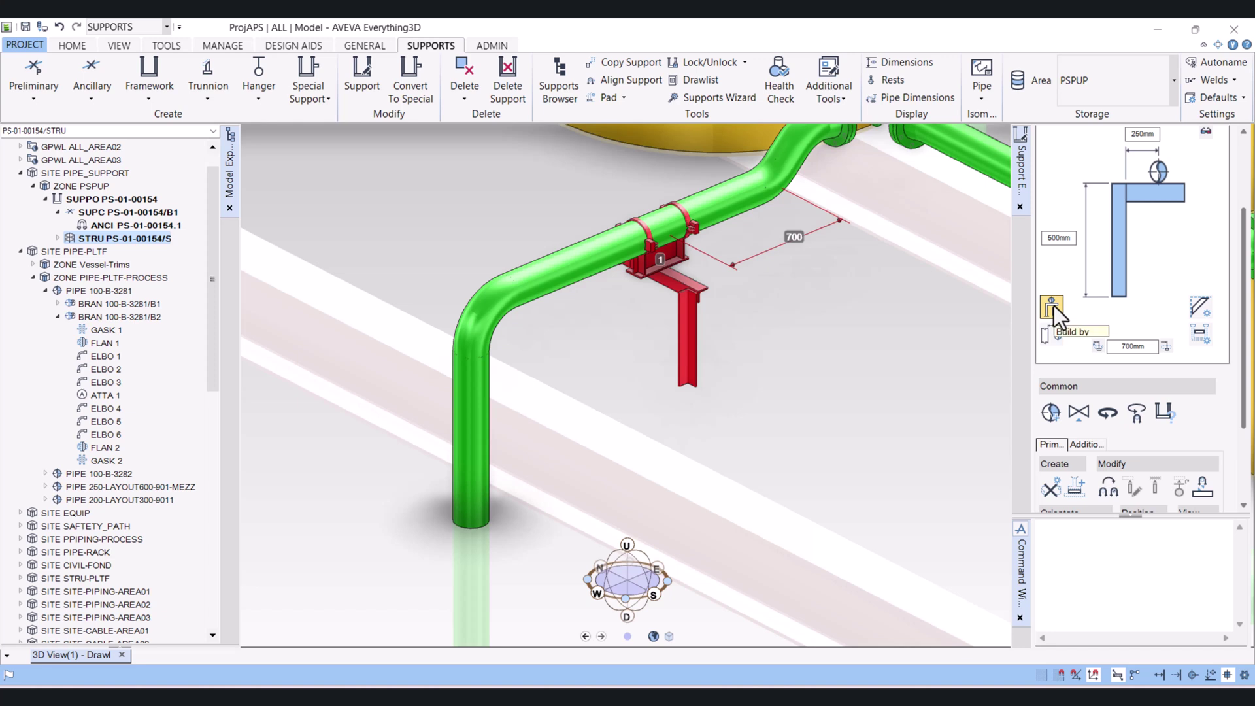
left_click(1052, 306)
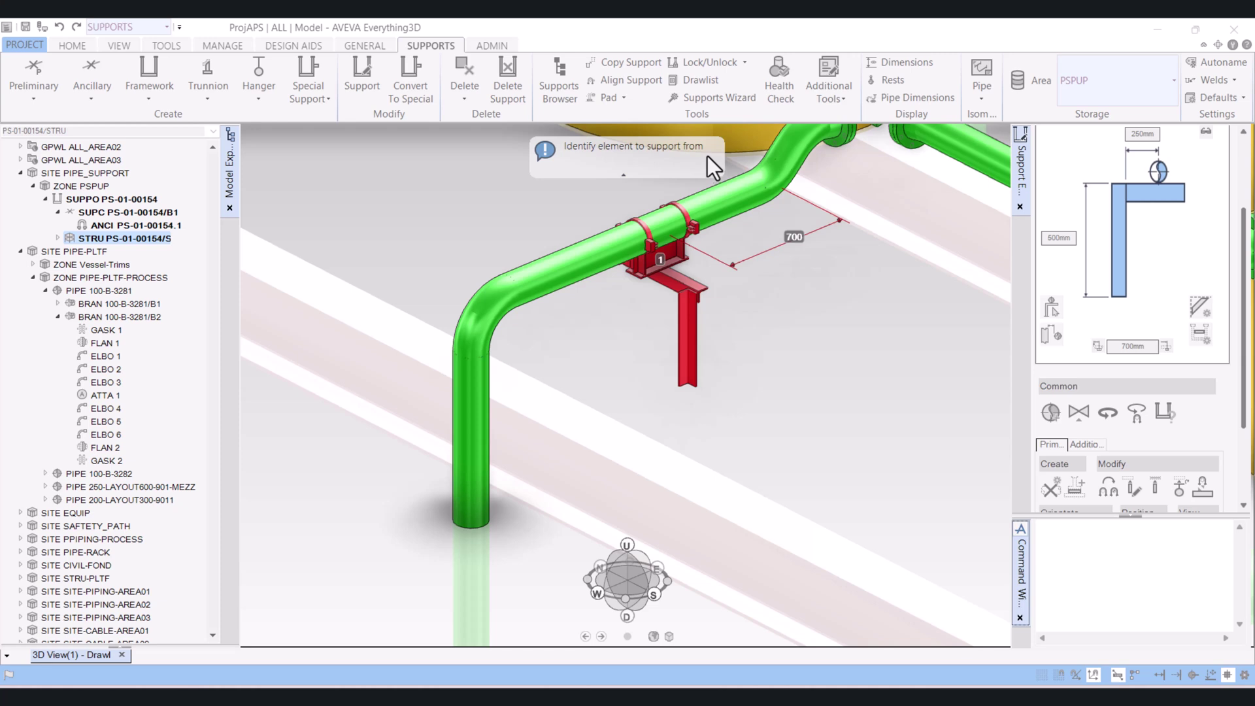
left_click(681, 461)
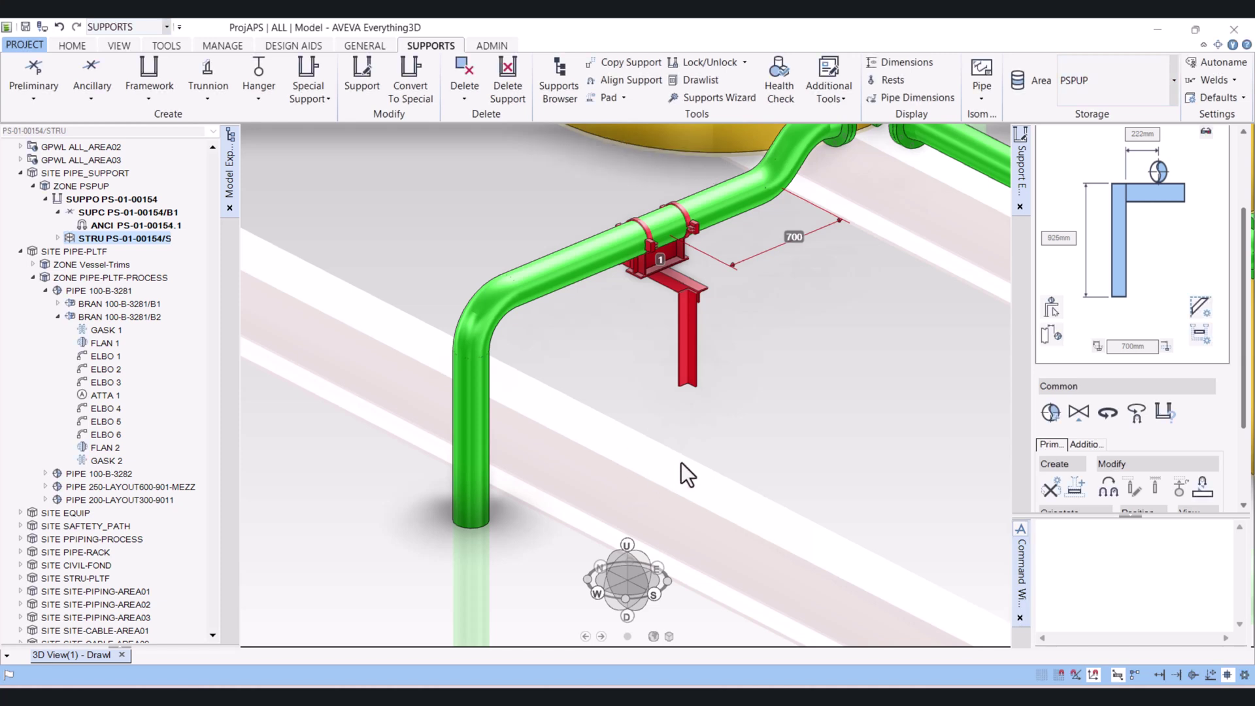
Examine the extended leg and its foot from several angles, checking their position relative to the floor beam.
middle_click_drag(683, 386, 560, 362)
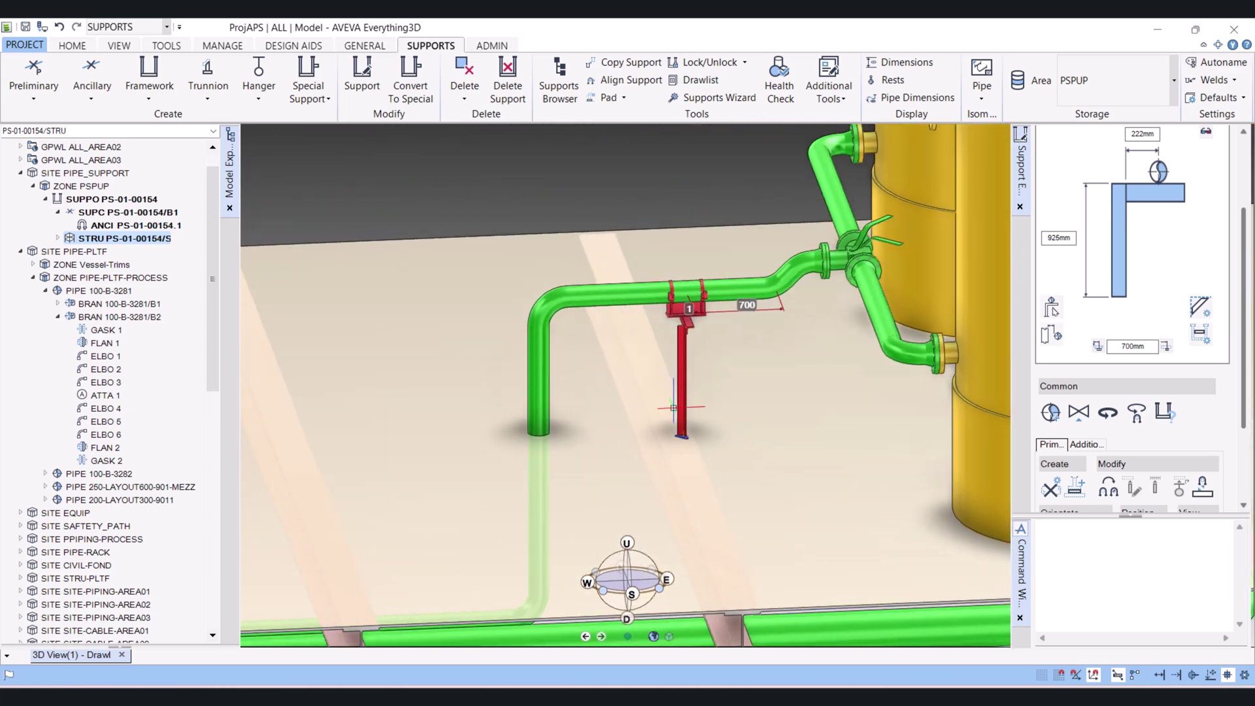
middle_click_drag(673, 448, 750, 448)
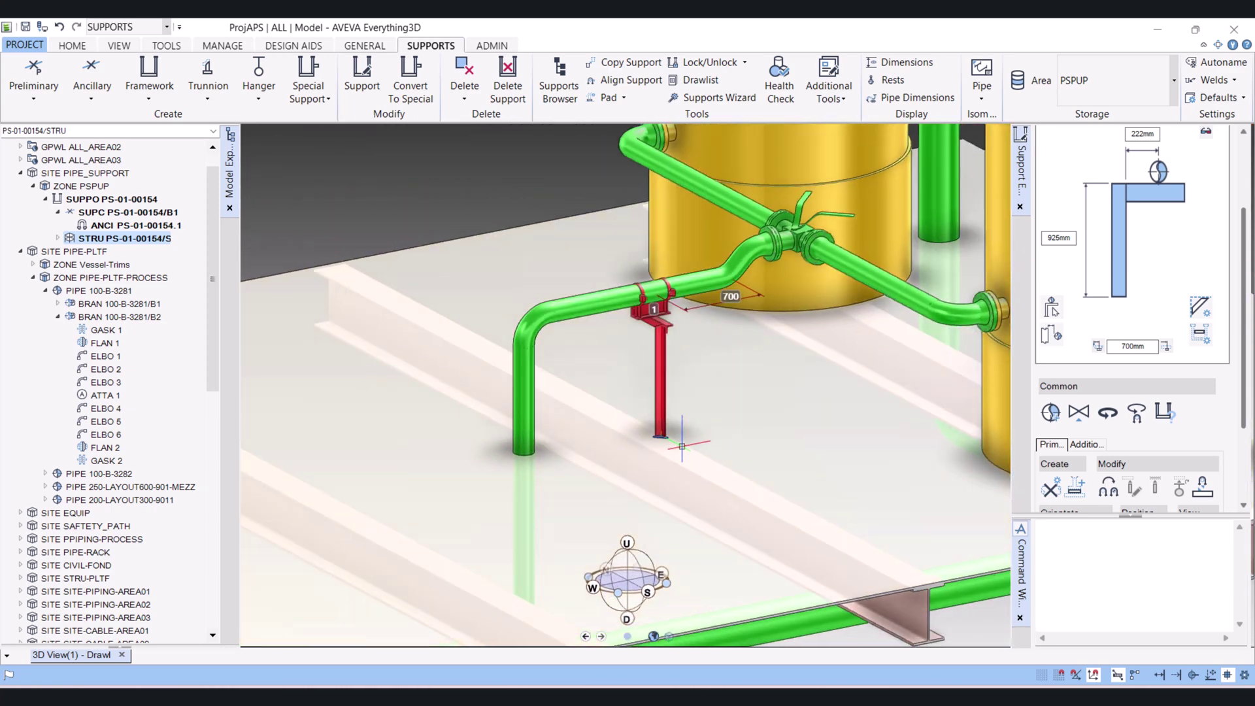
middle_click_drag(677, 407, 828, 484)
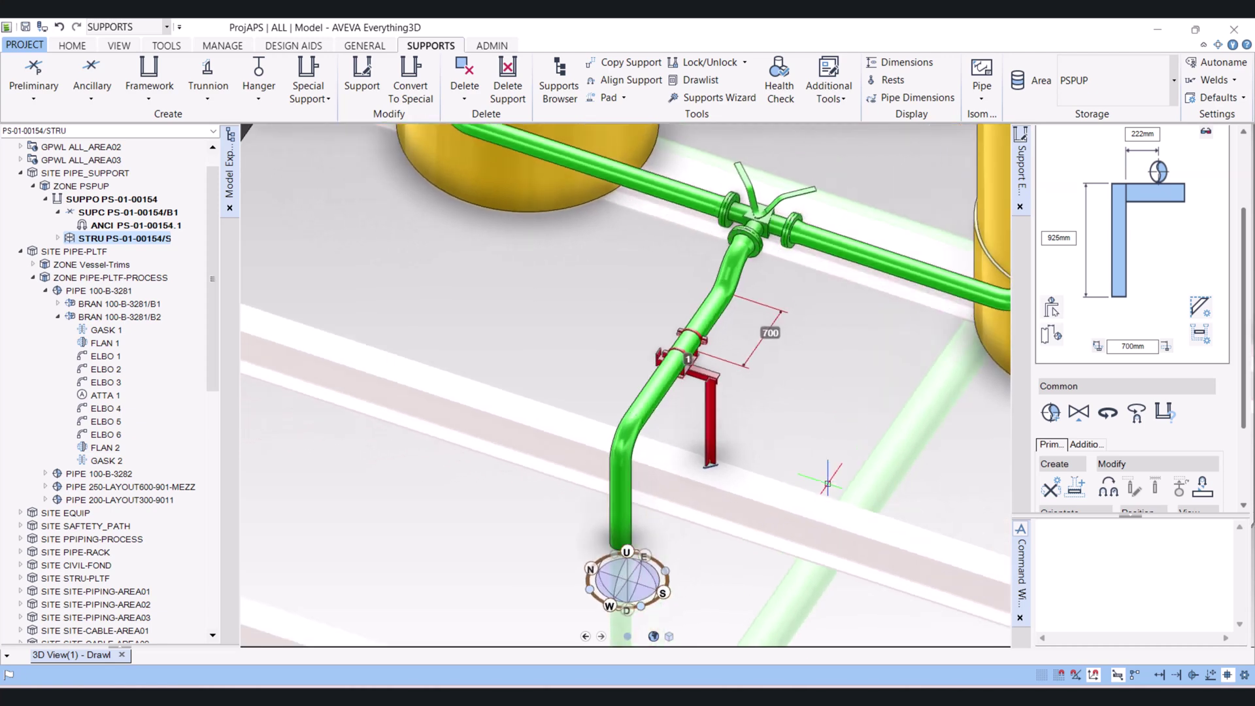
left_click(1078, 412)
left_click(664, 364)
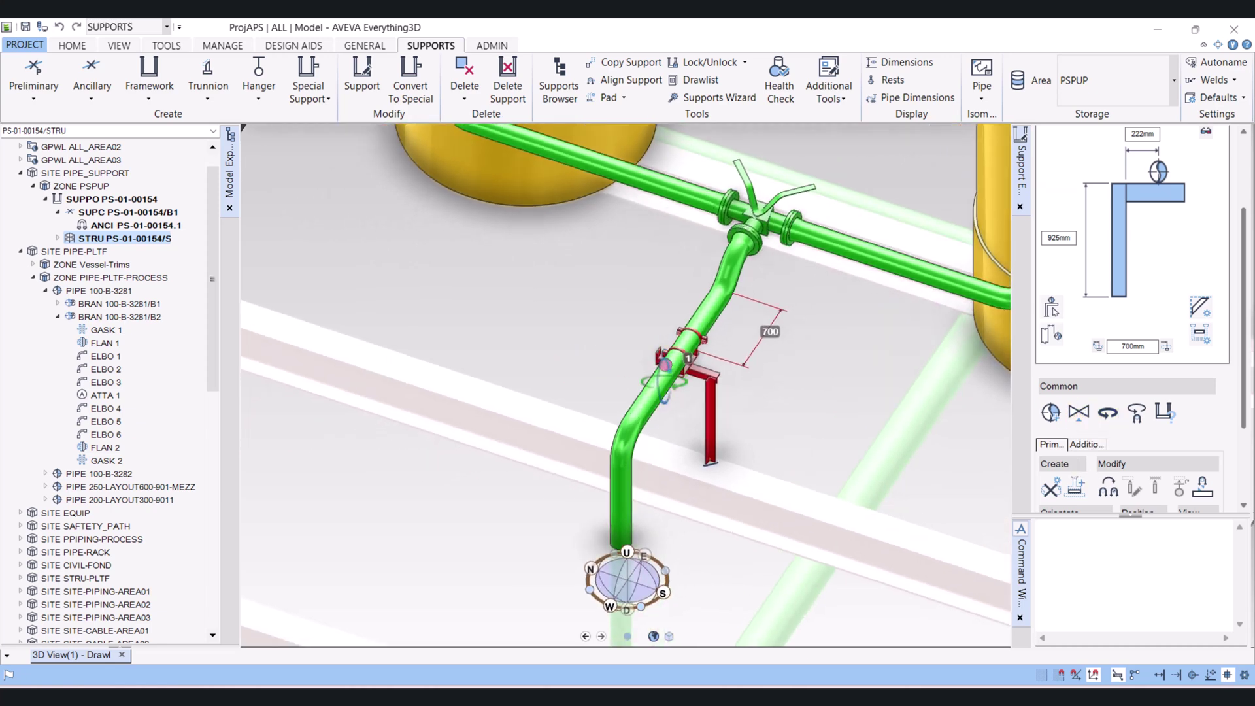
middle_click_drag(664, 382, 668, 396)
scroll(695, 390, "up", 3)
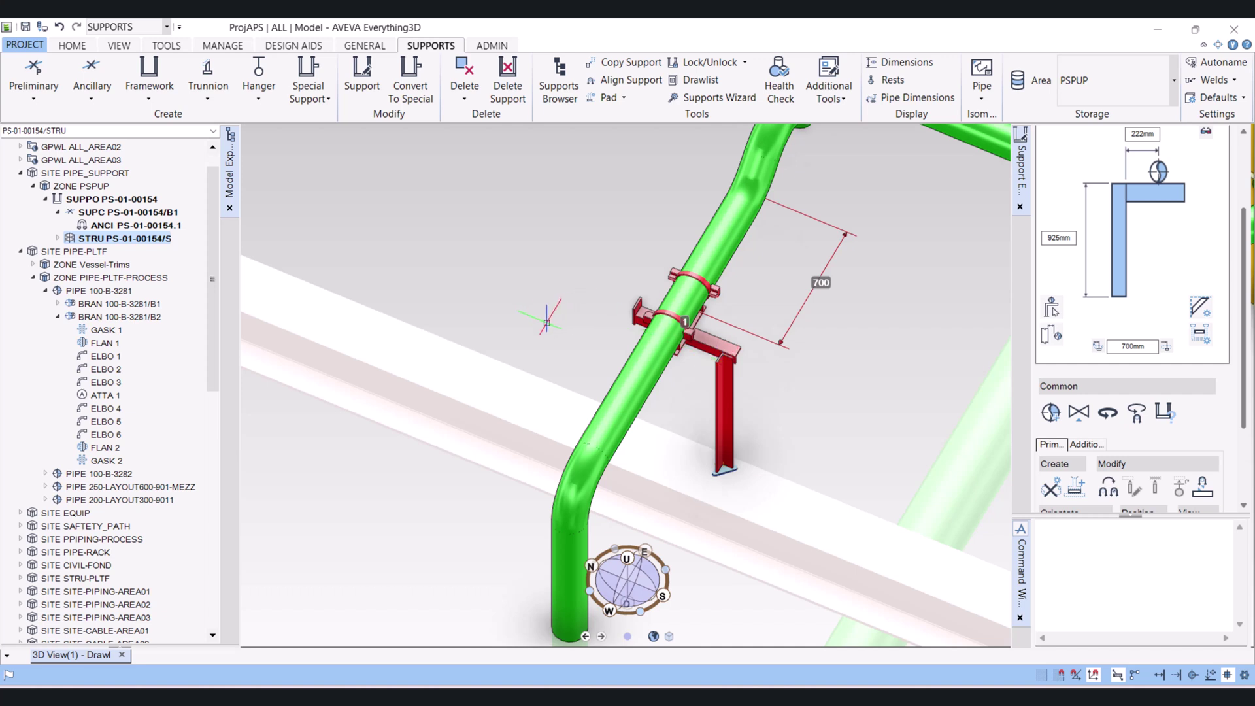
left_click(1105, 415)
middle_click_drag(861, 402, 873, 399)
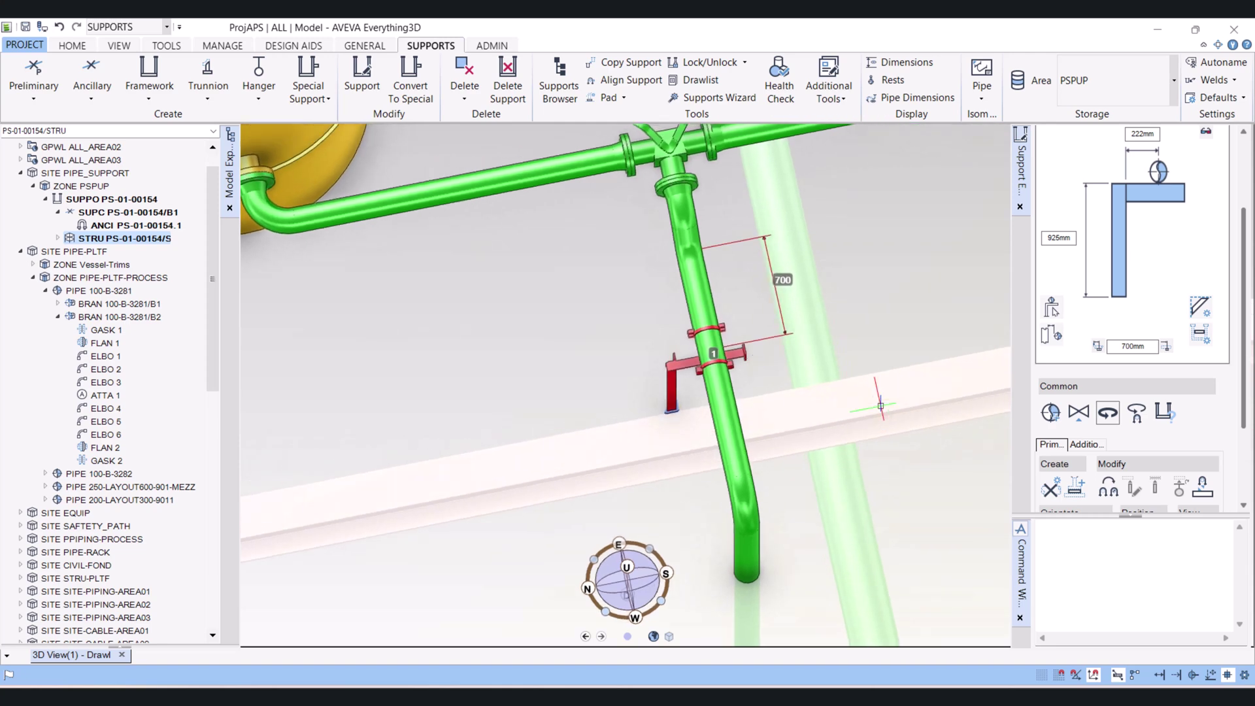
scroll(678, 368, "up", 4)
middle_click_drag(678, 367, 671, 431)
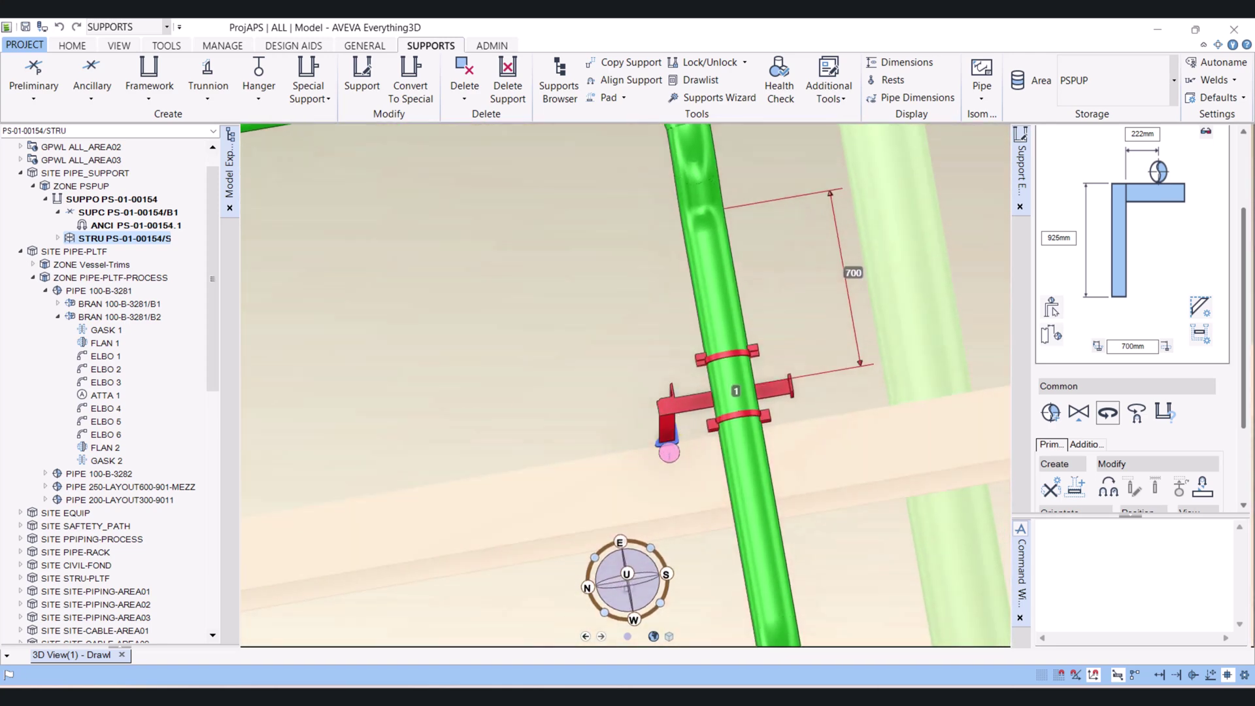
Increase the support's distance from the elbow near the valve to 800 mm and finally to 900 mm.
left_click(1122, 346)
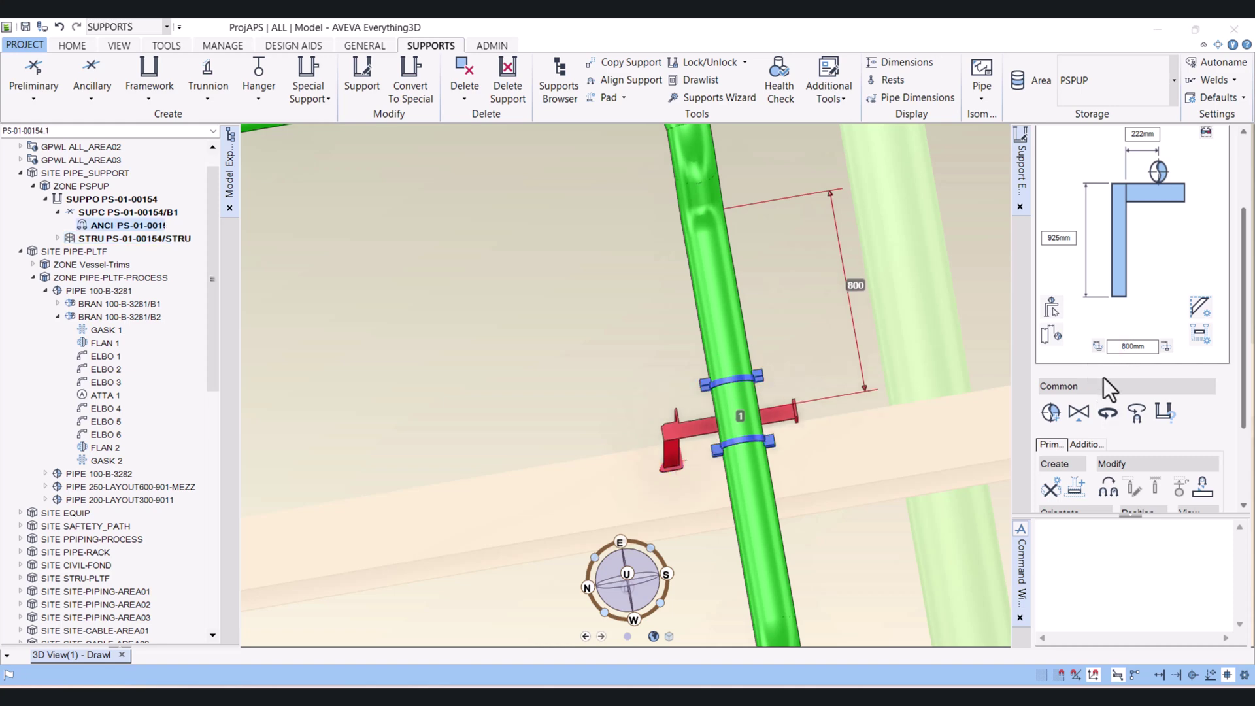
scroll(672, 419, "down", 3)
middle_click_drag(699, 423, 1000, 382)
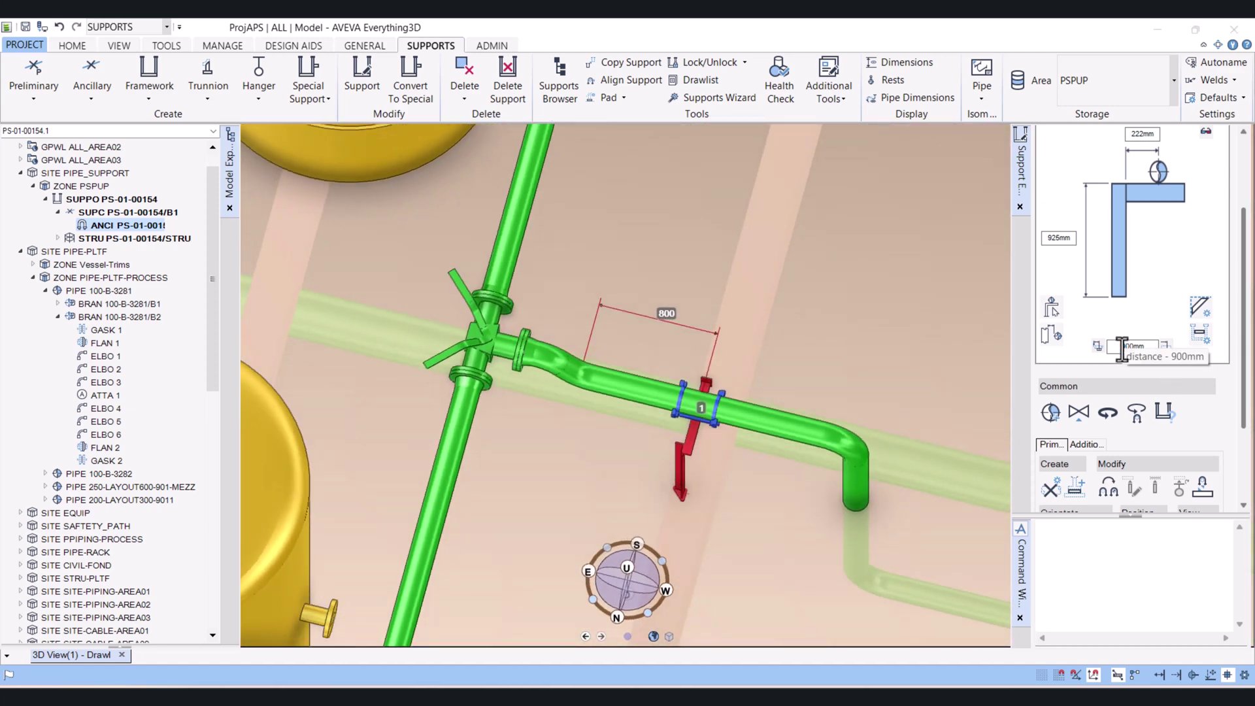
middle_click_drag(675, 422, 580, 363)
scroll(699, 349, "up", 7)
scroll(657, 352, "down", 2)
scroll(656, 351, "down", 2)
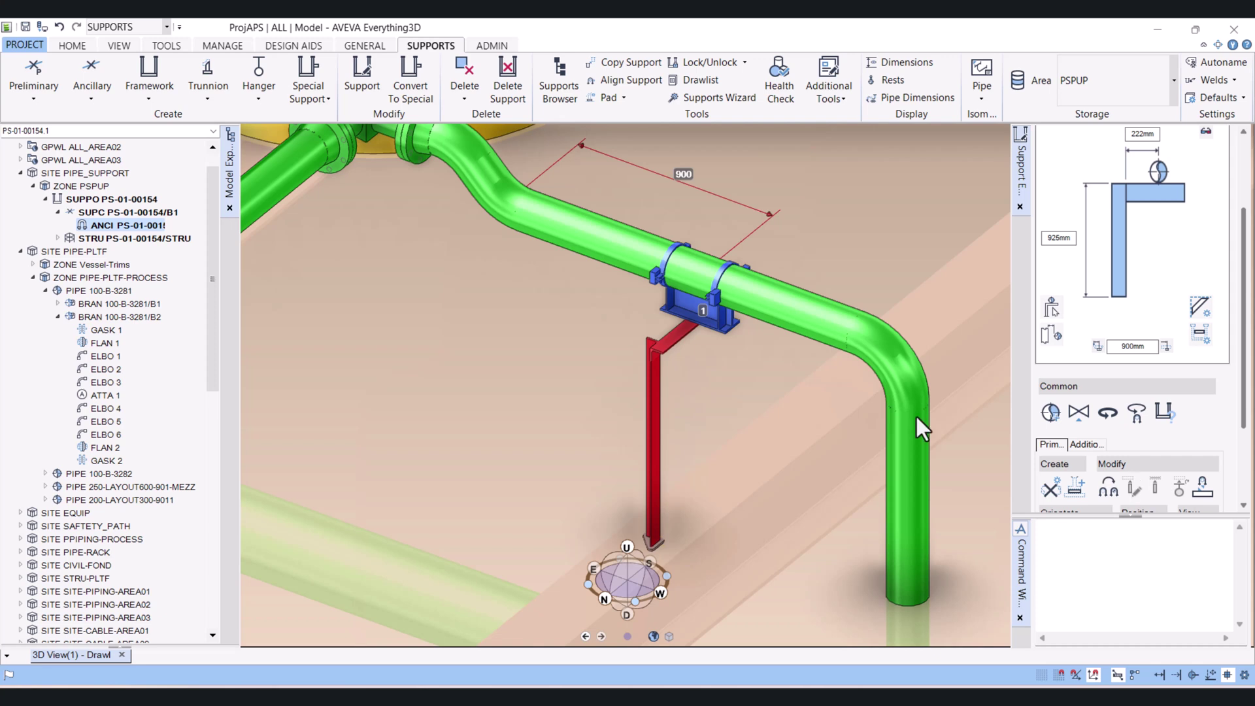
Change the framework's steelwork template to 125x65x15 Channel, Internally Welded.
left_click(1161, 412)
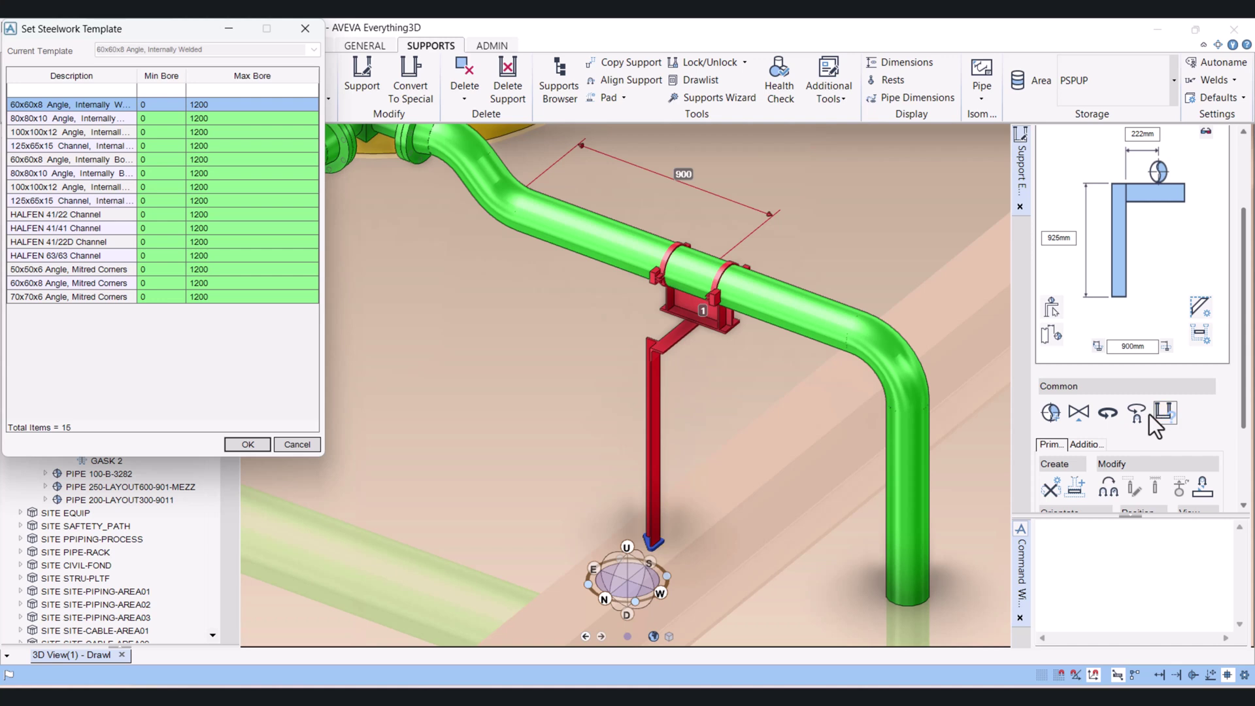
left_click_drag(39, 26, 280, 99)
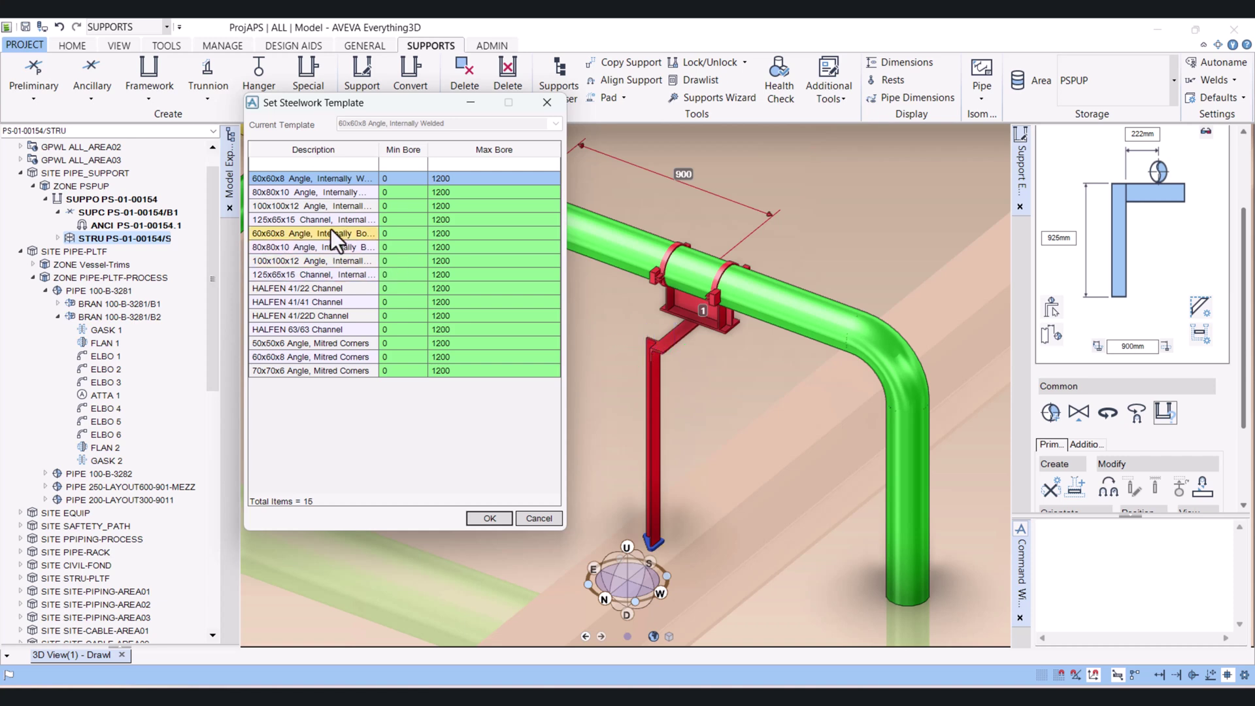
left_click(290, 221)
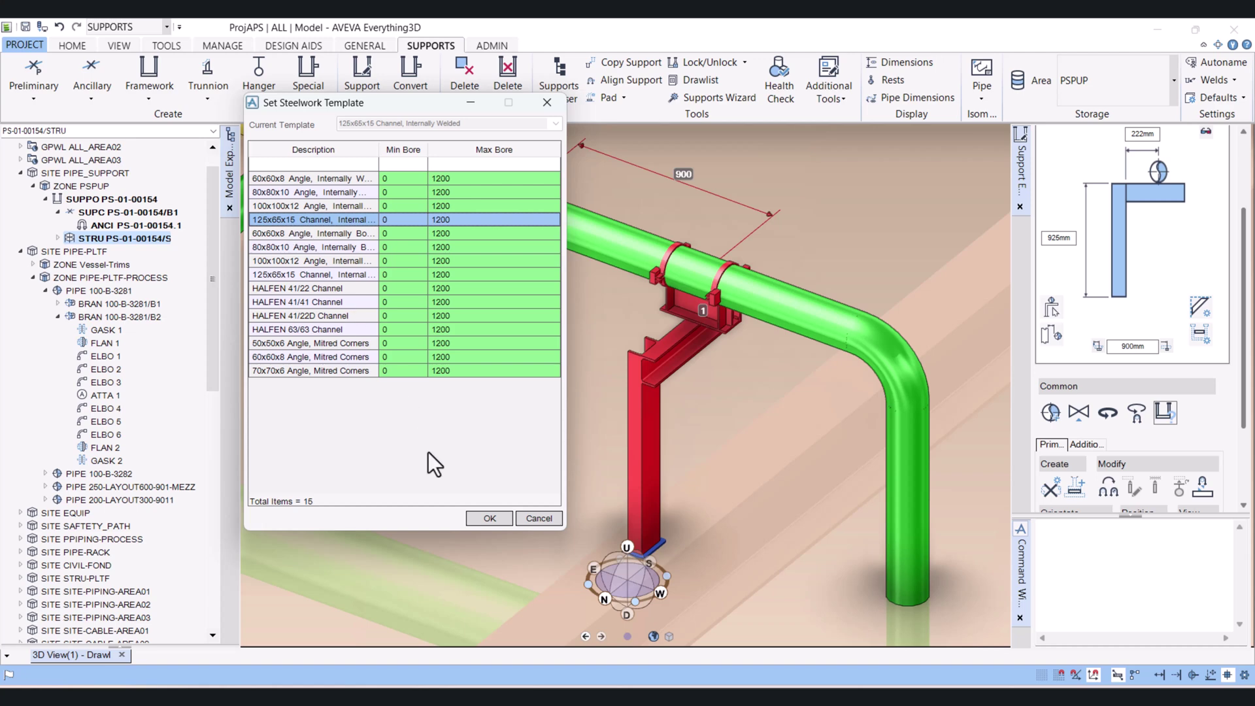
left_click(489, 518)
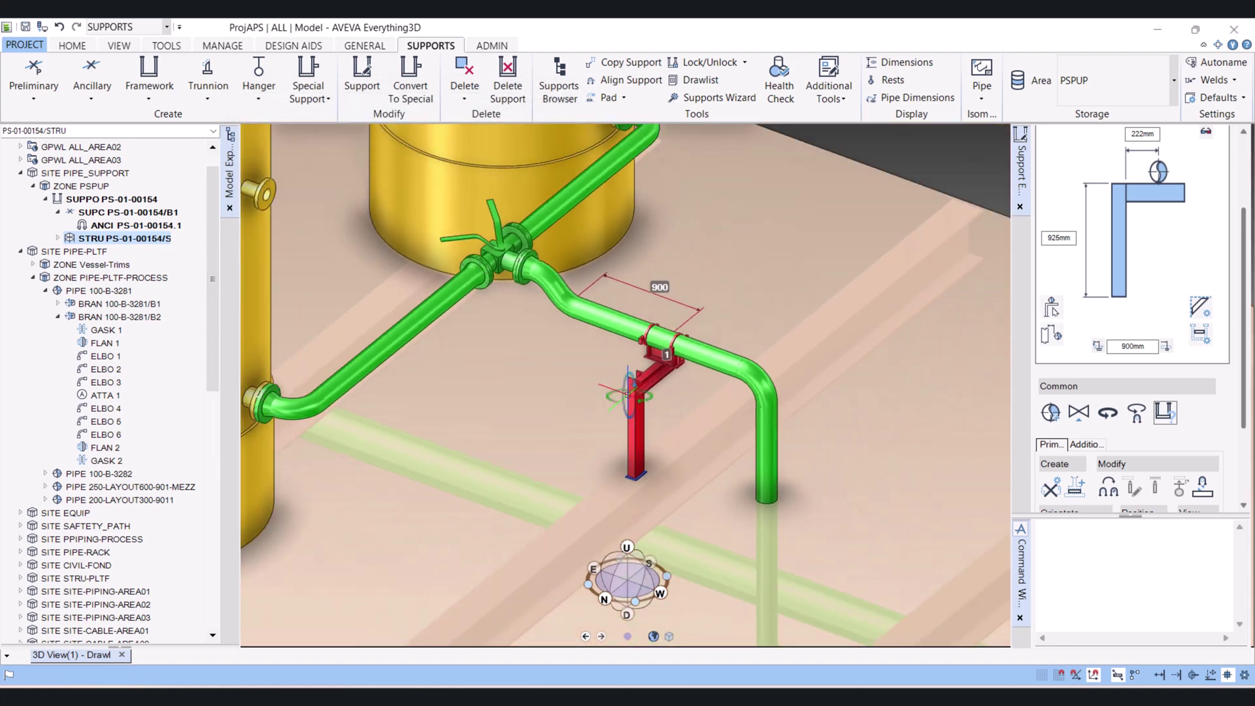
Check the channel framework in the model and apply the support definition.
middle_click_drag(690, 447, 641, 400)
scroll(639, 395, "down", 3)
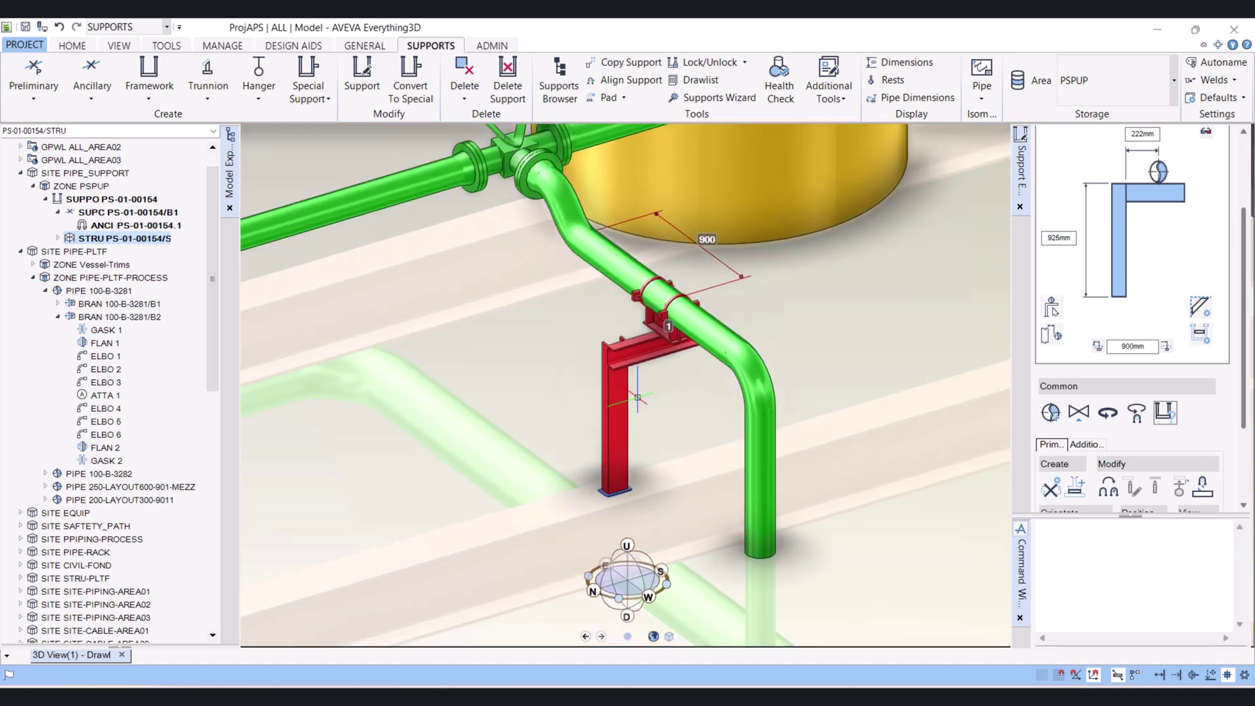
scroll(638, 386, "down", 2)
middle_click_drag(629, 384, 666, 400)
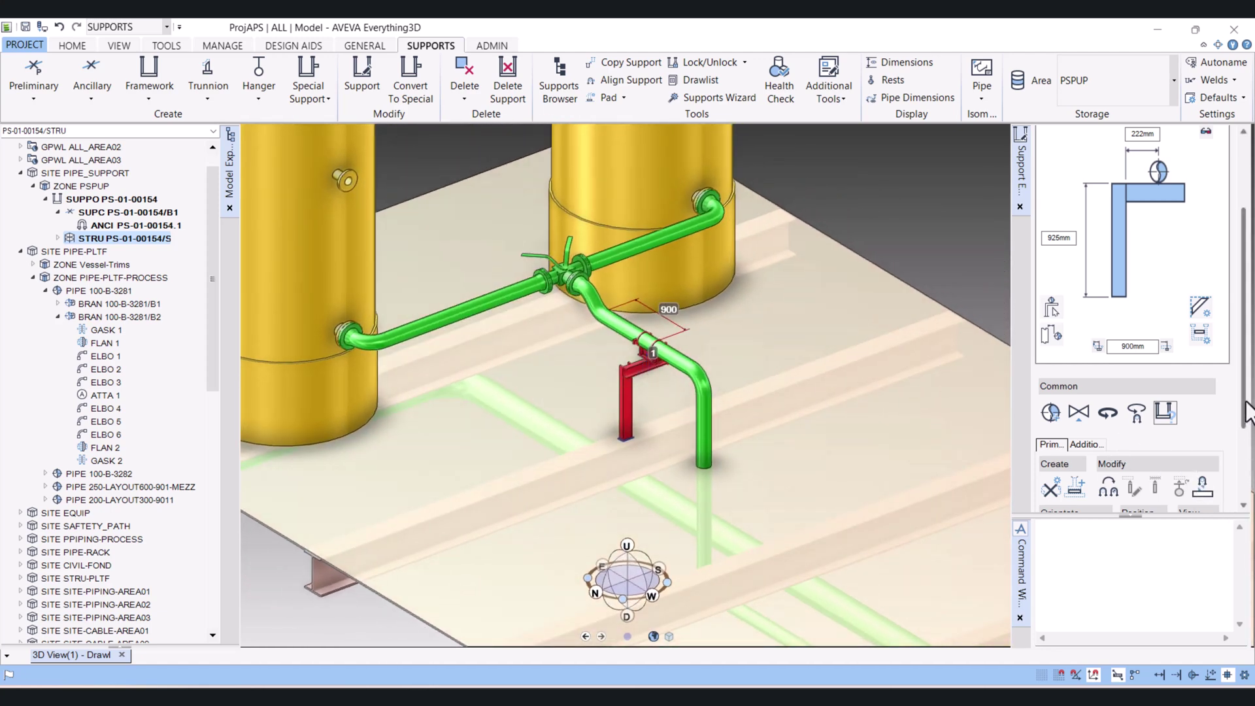
left_click_drag(1245, 407, 1247, 489)
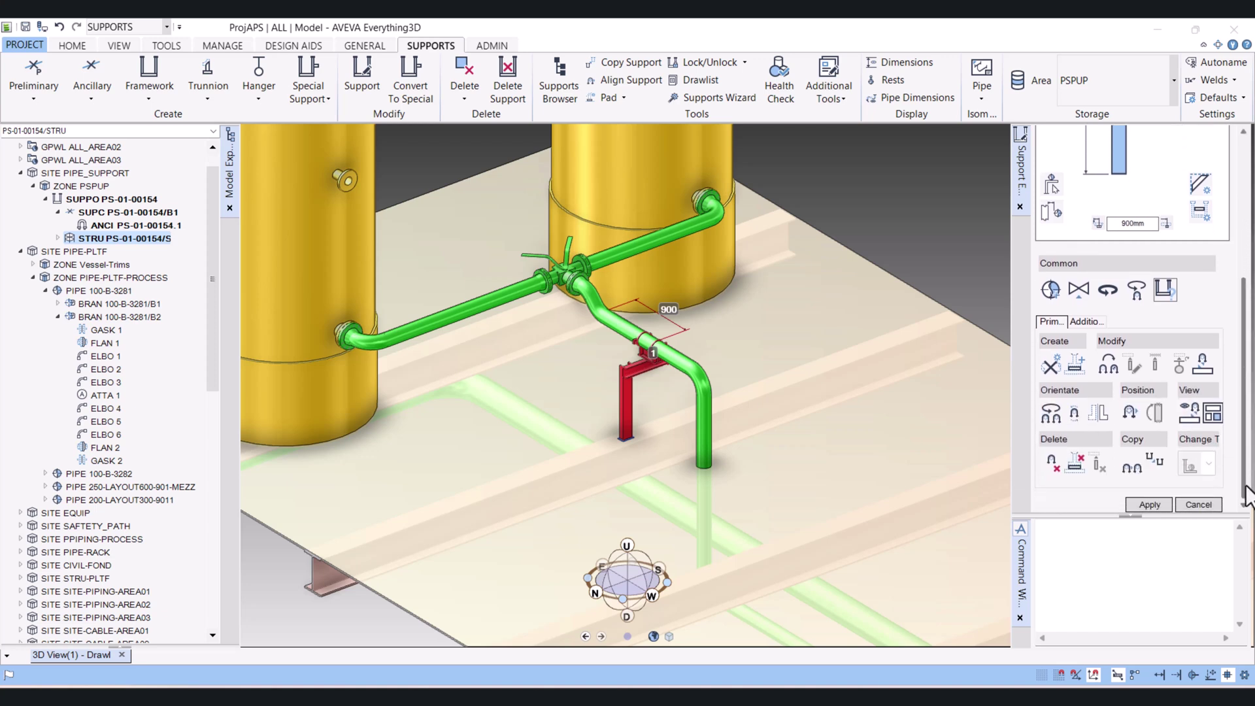
left_click(1148, 506)
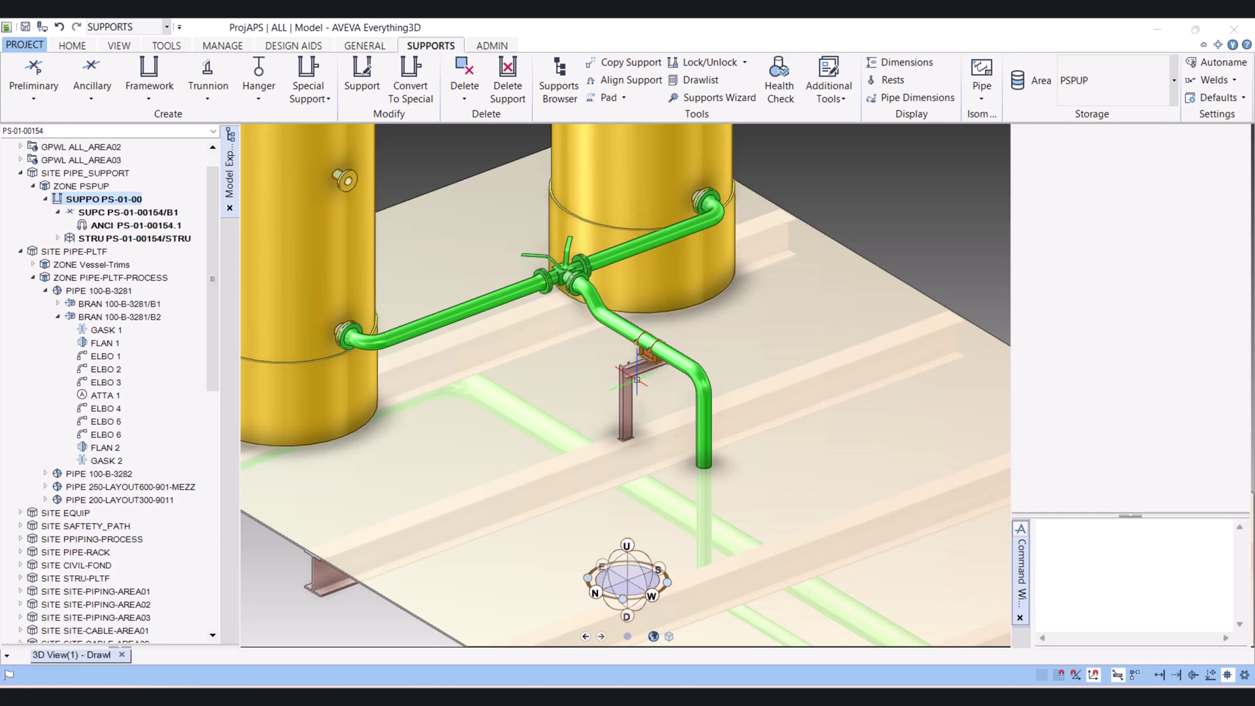
Examine the finished support from above, in isometric view and close up where the shoe rests on the channel.
middle_click_drag(637, 379, 806, 471)
scroll(629, 431, "down", 5)
scroll(657, 431, "up", 5)
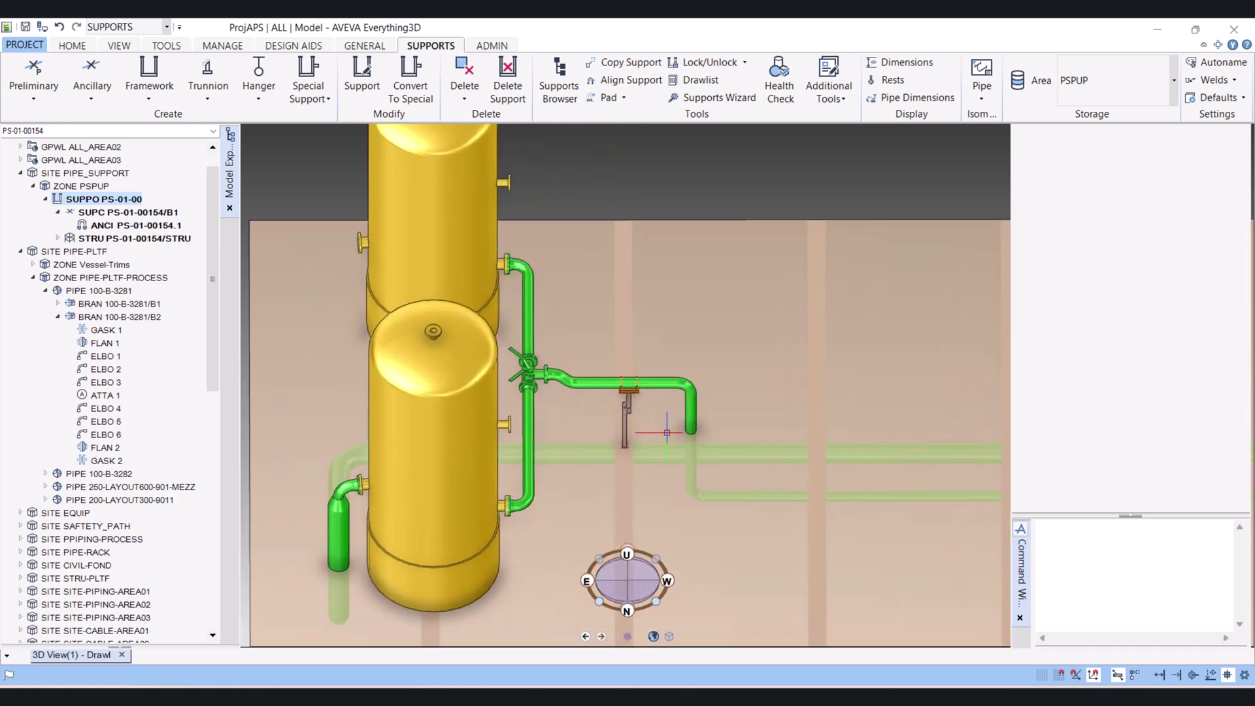
middle_click_drag(656, 437, 632, 425)
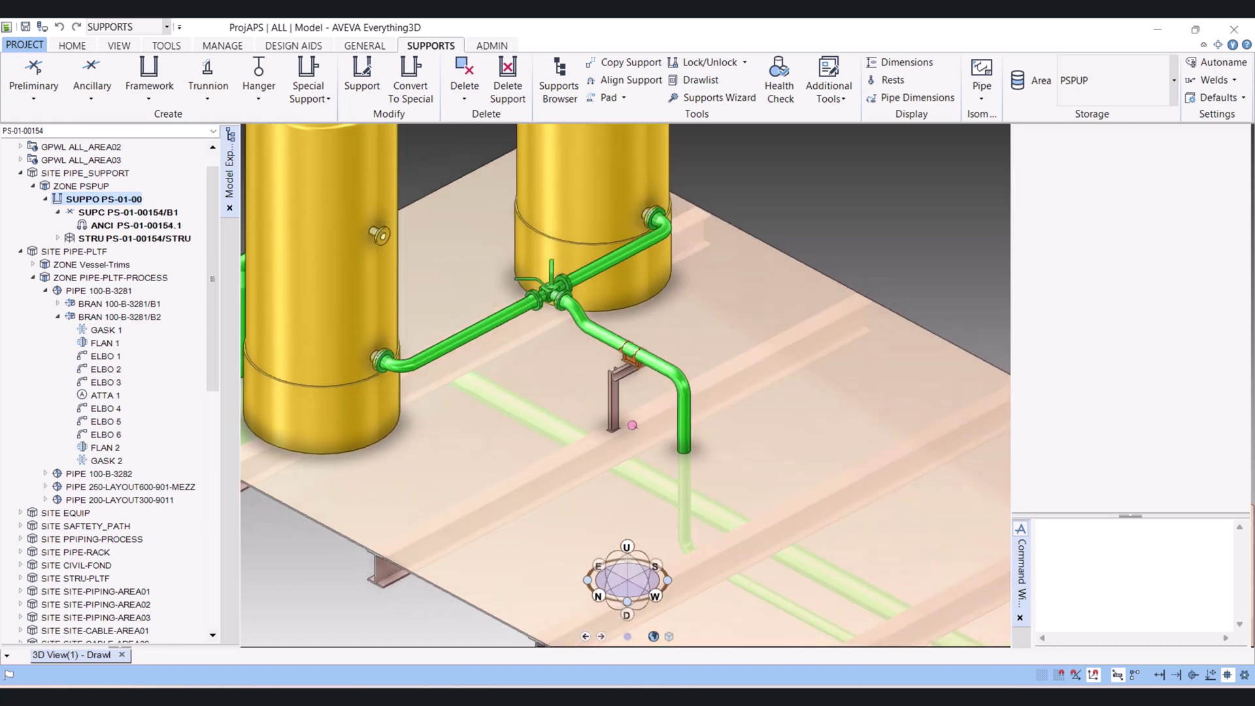
scroll(551, 401, "up", 3)
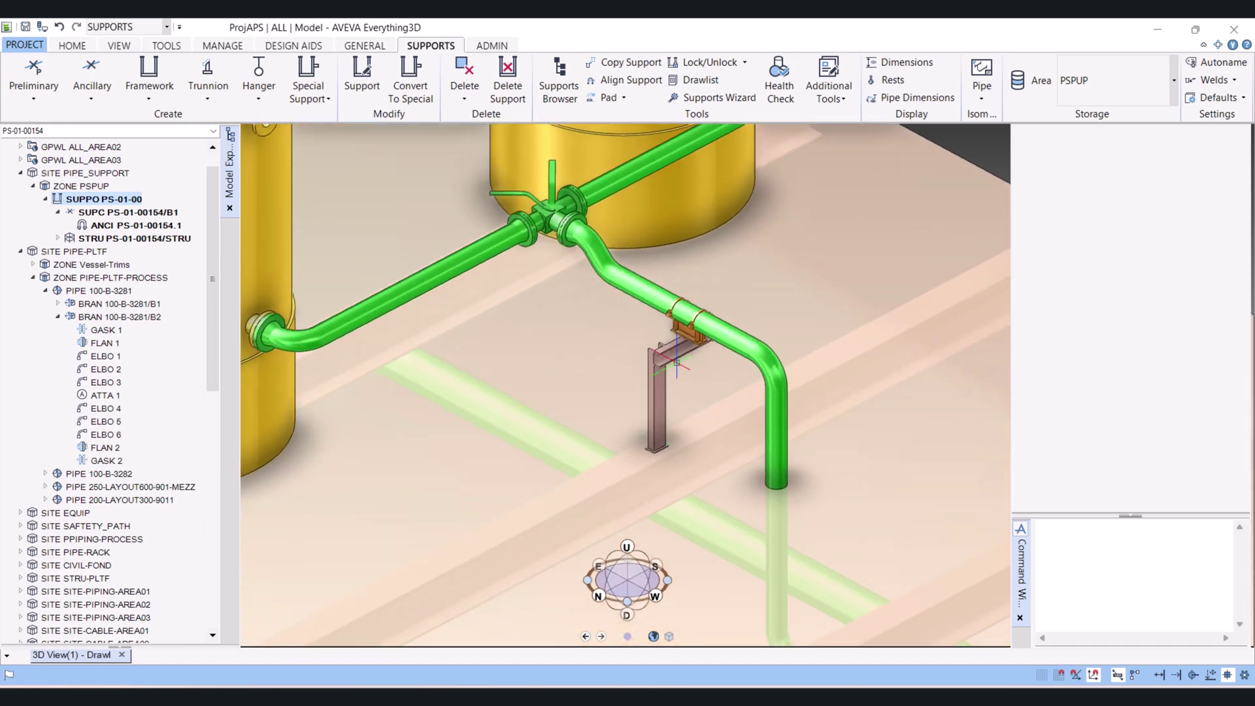
scroll(681, 348, "up", 6)
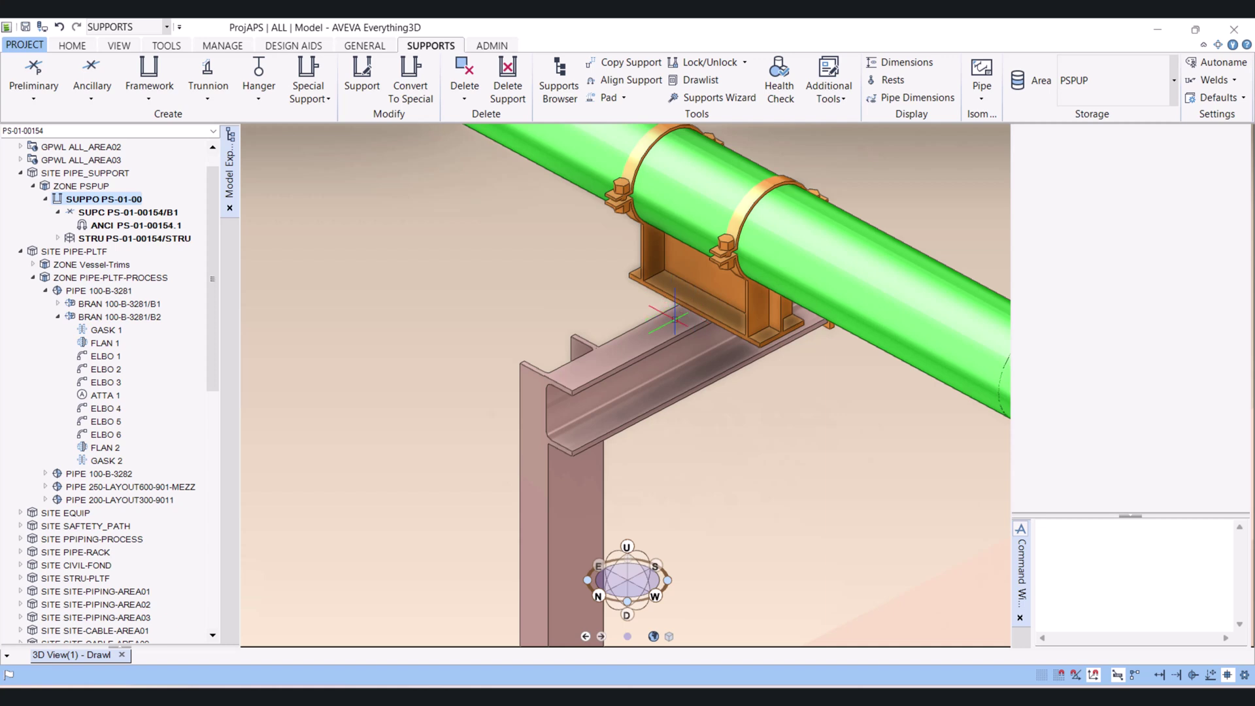
scroll(675, 318, "down", 6)
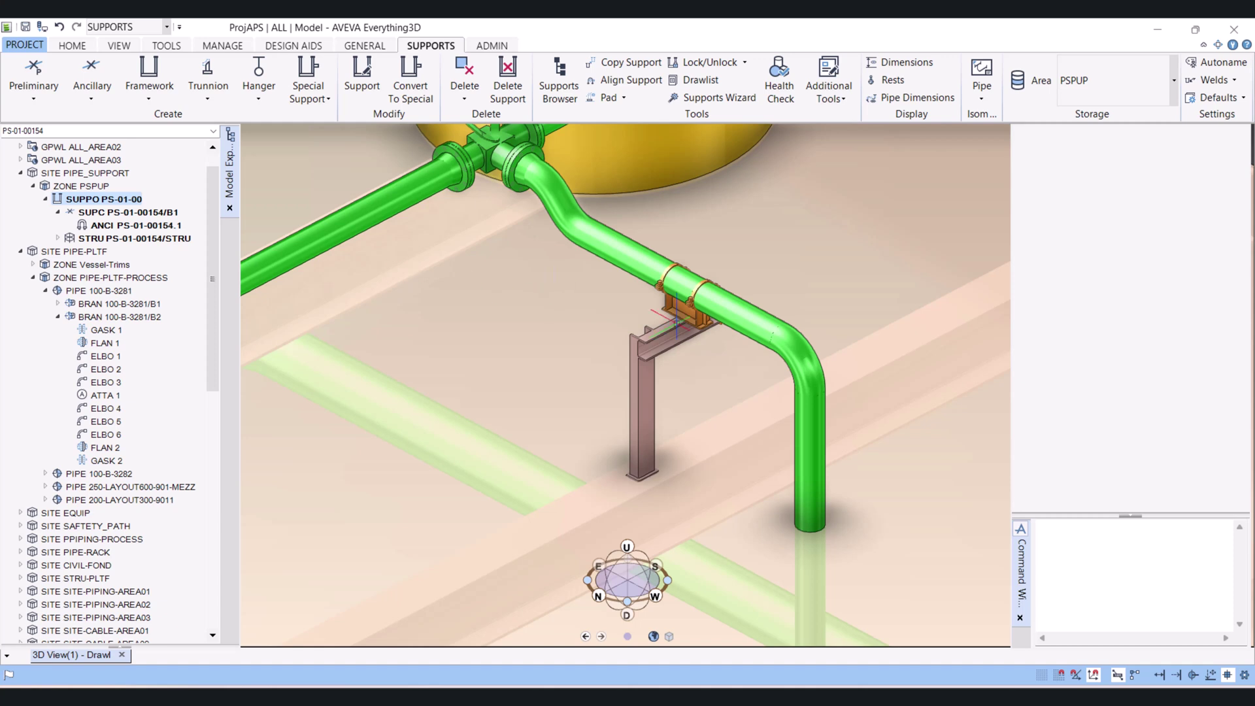
Reopen the channel pipe support for modification and display the settings of its clamped shoe.
left_click(664, 334)
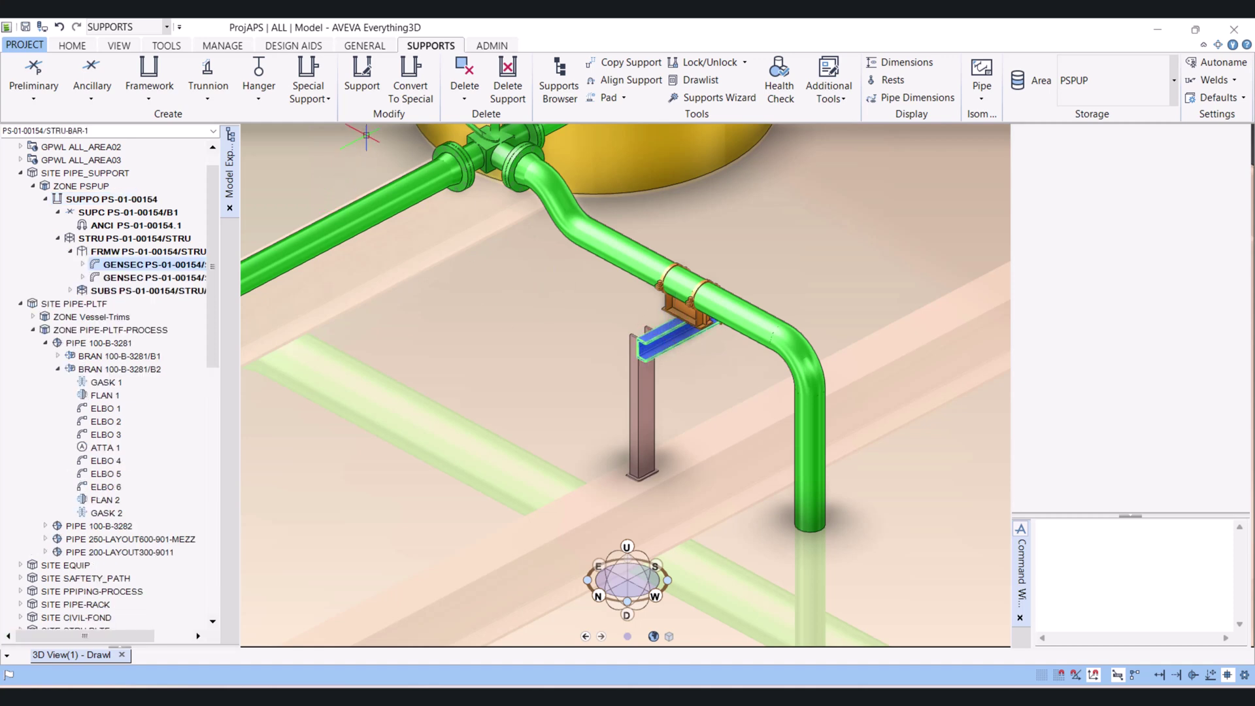
left_click(361, 68)
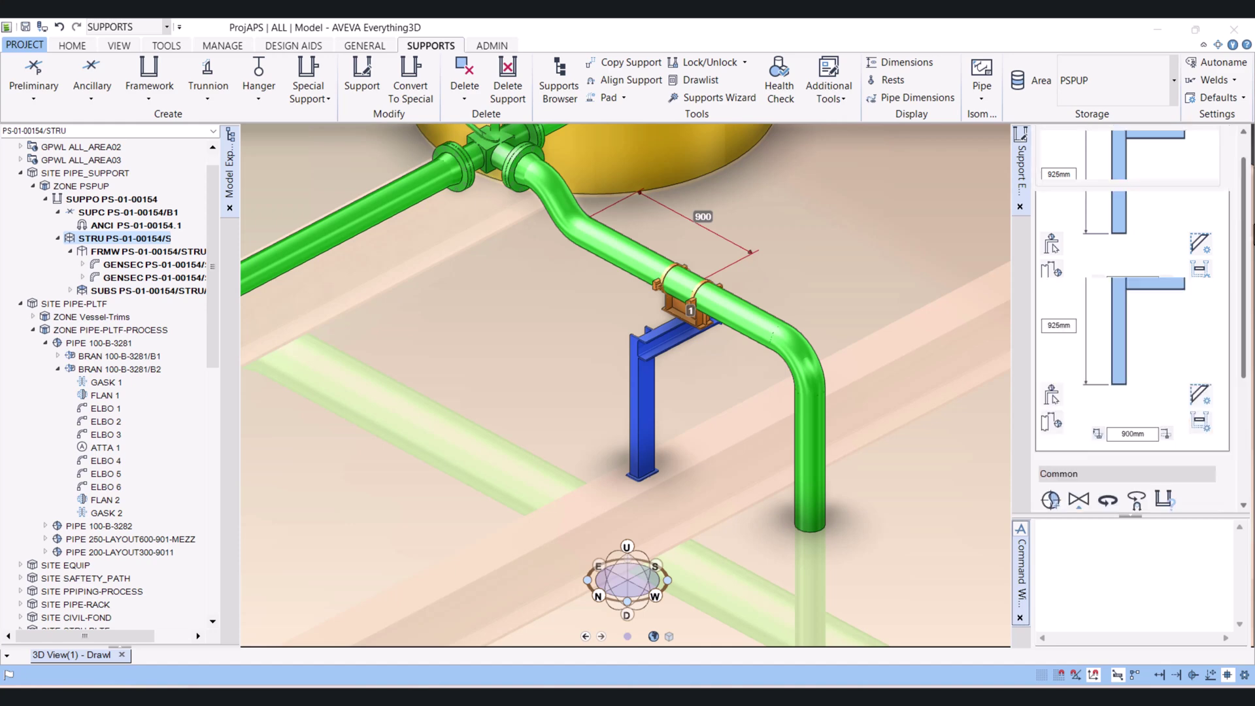
scroll(1131, 314, "up", 3)
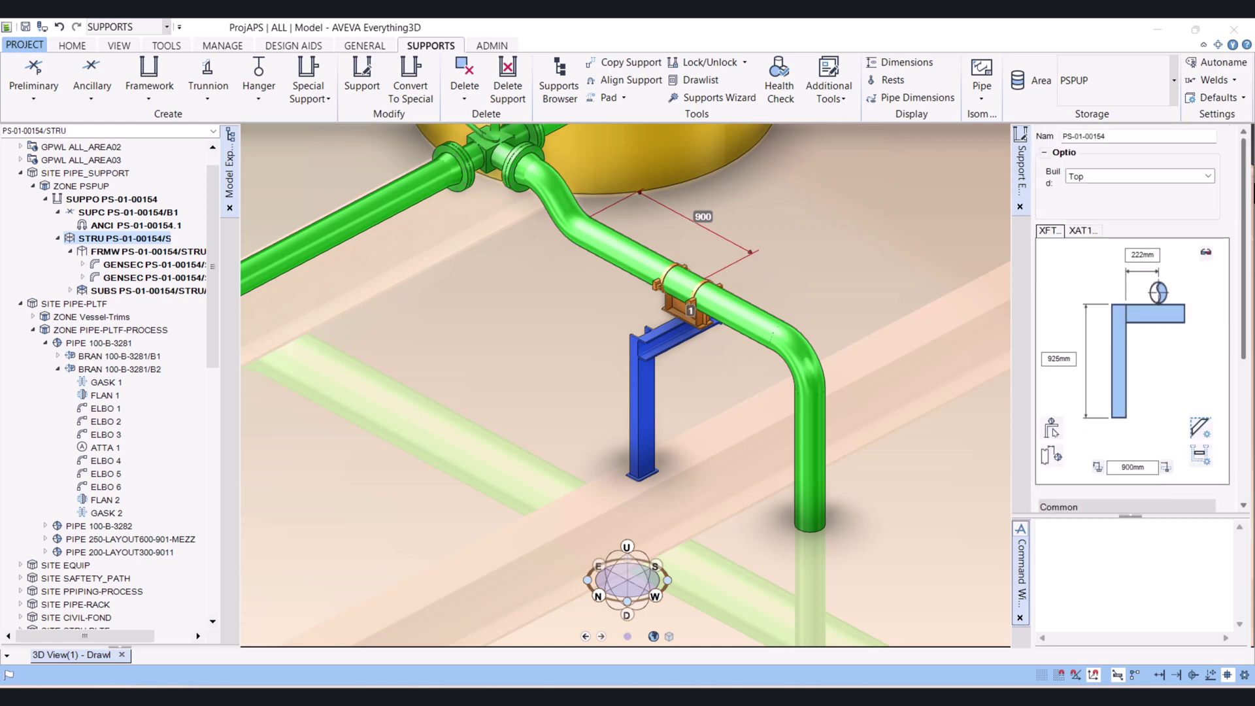
middle_click_drag(824, 375, 843, 378)
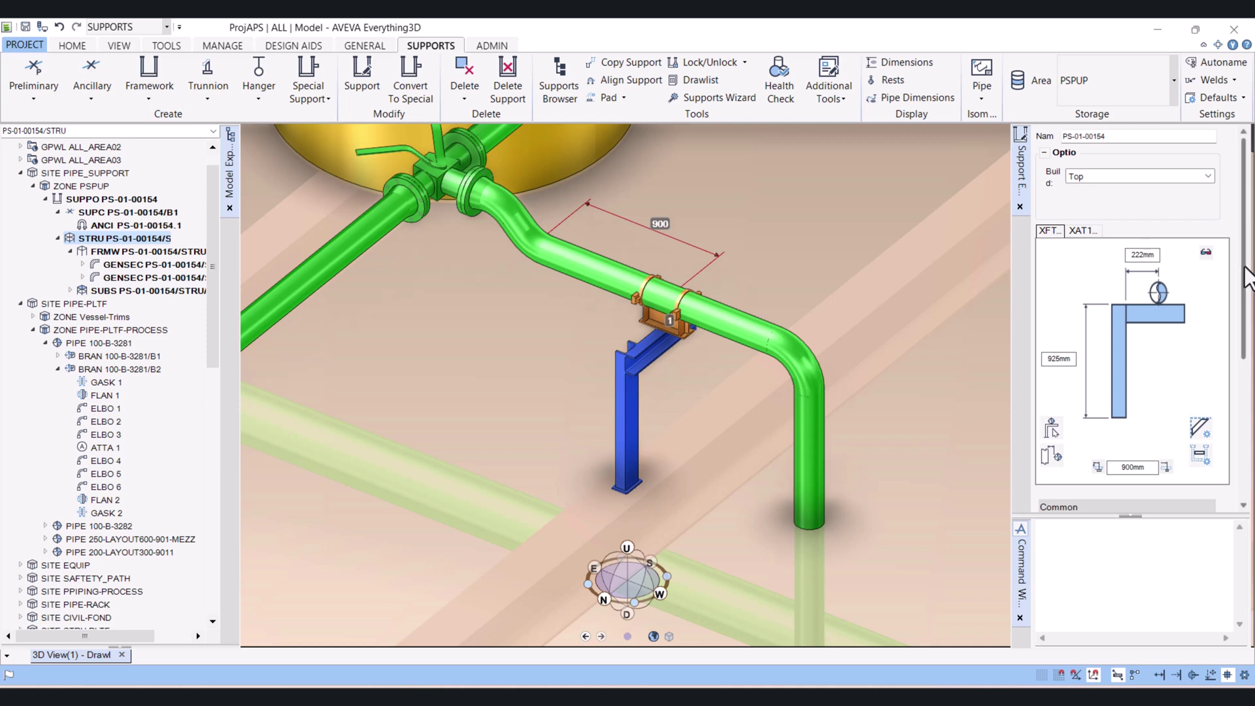
left_click(1082, 231)
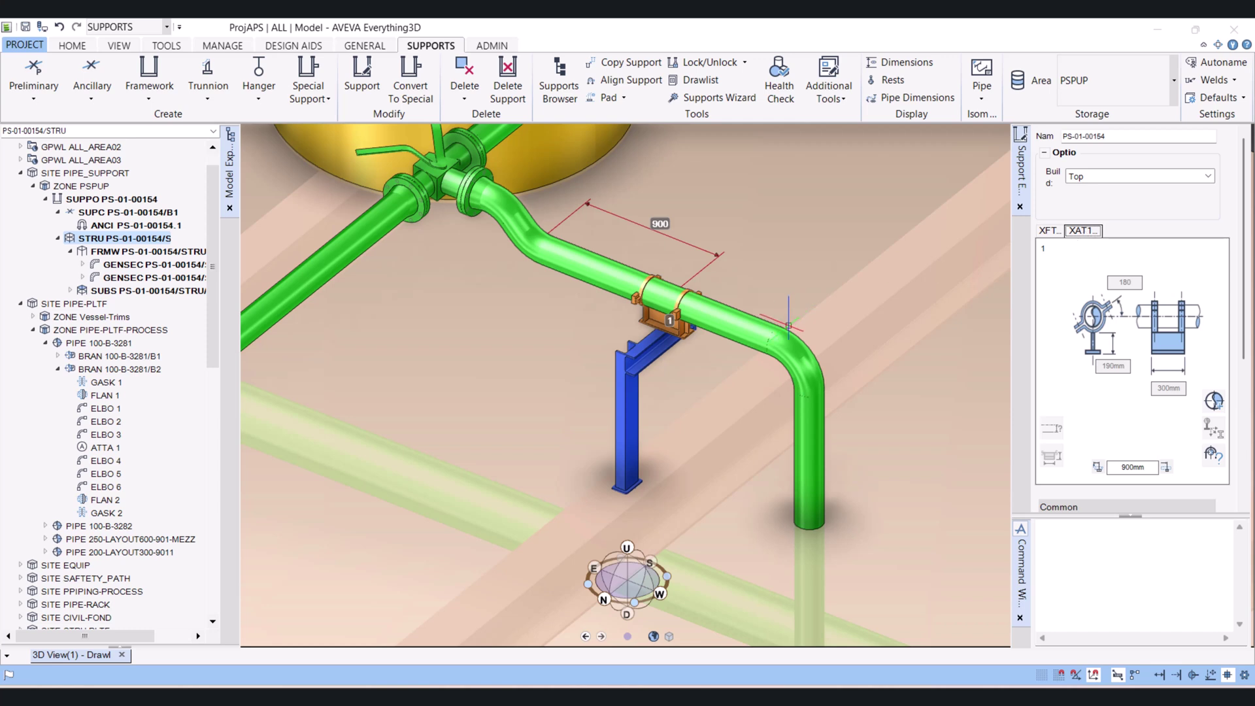
scroll(656, 307, "up", 5)
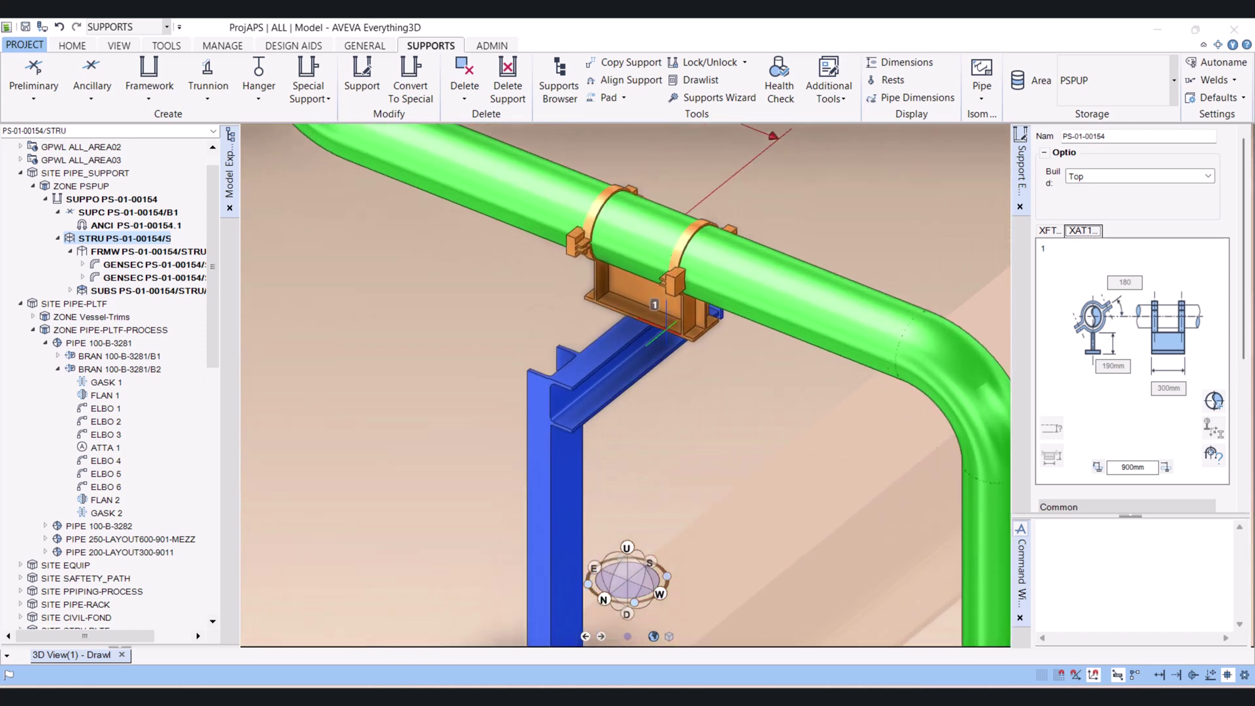
scroll(653, 304, "up", 1)
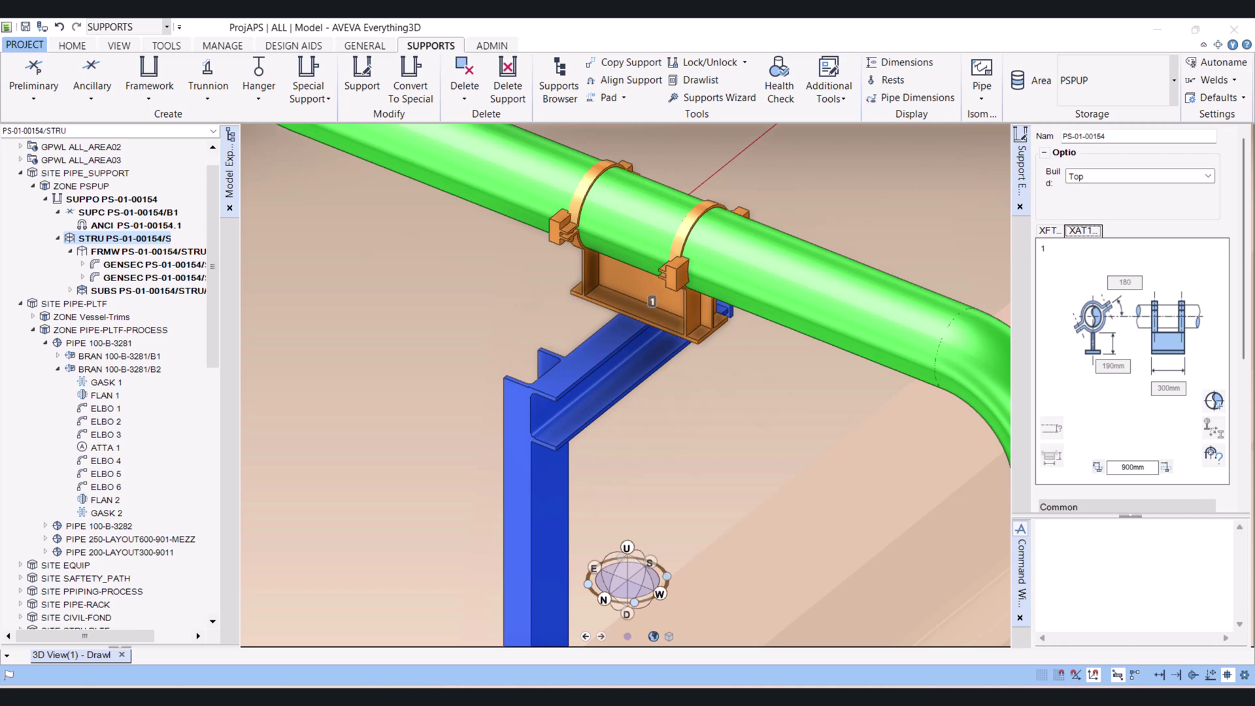
Try to add the associated ancillary XGT06, Guide for support shoe (Welded to support Beam) NPS 1-36, to the clamped shoe.
left_click(1213, 402)
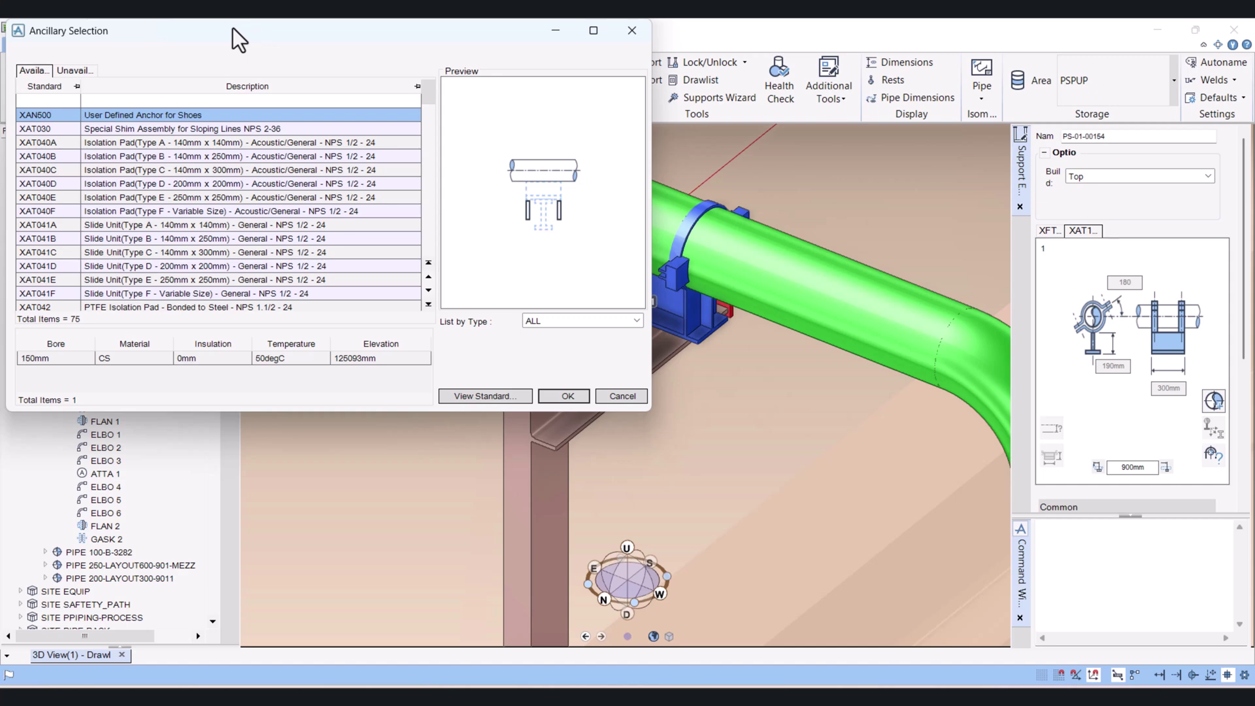
left_click_drag(229, 29, 492, 108)
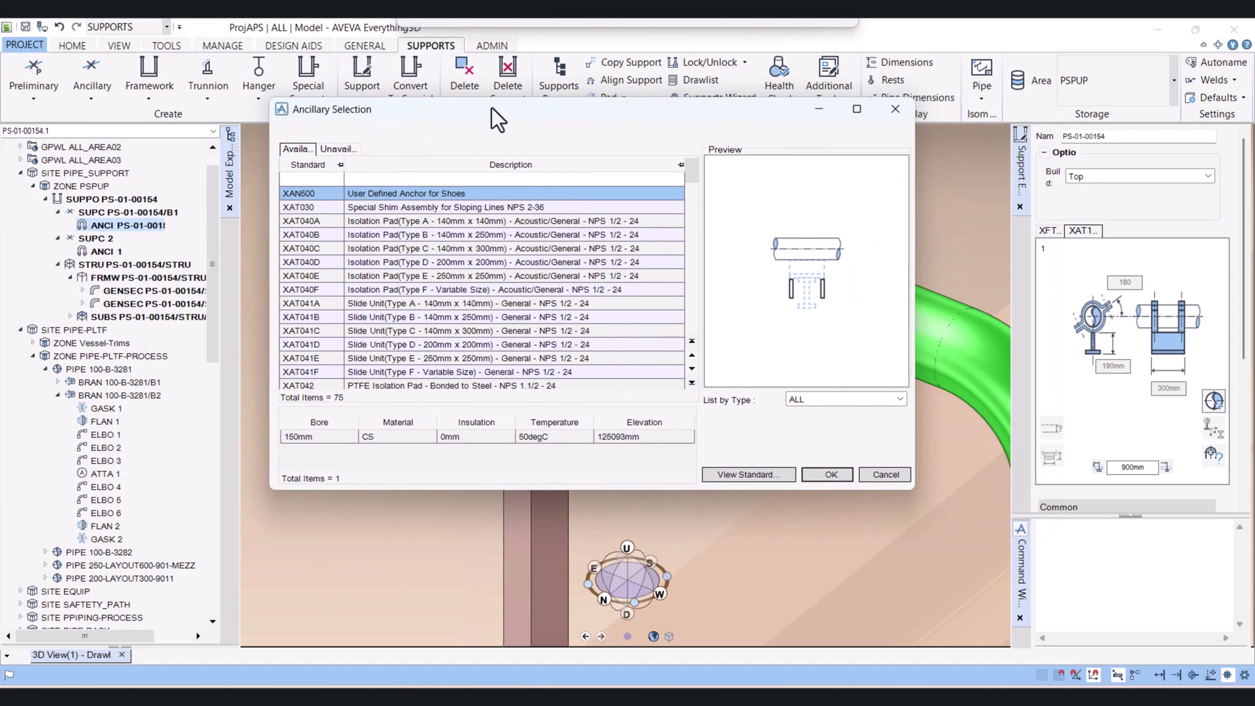
scroll(412, 314, "down", 3)
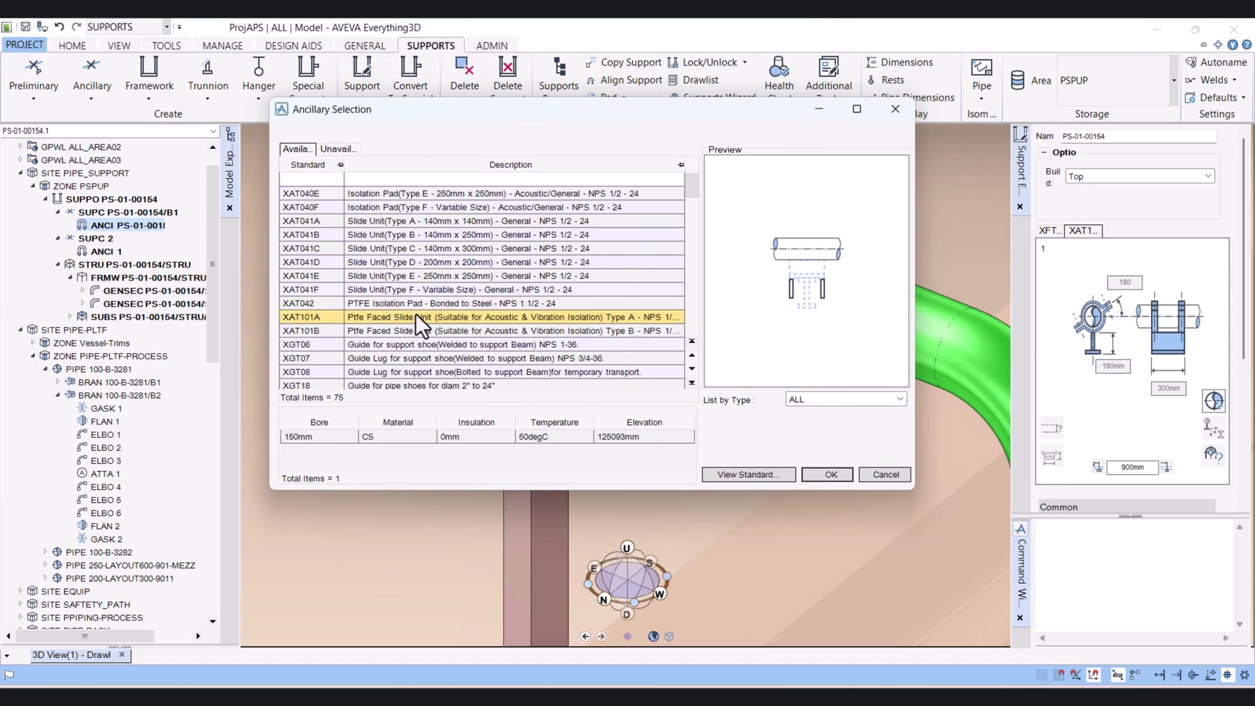
scroll(410, 346, "down", 2)
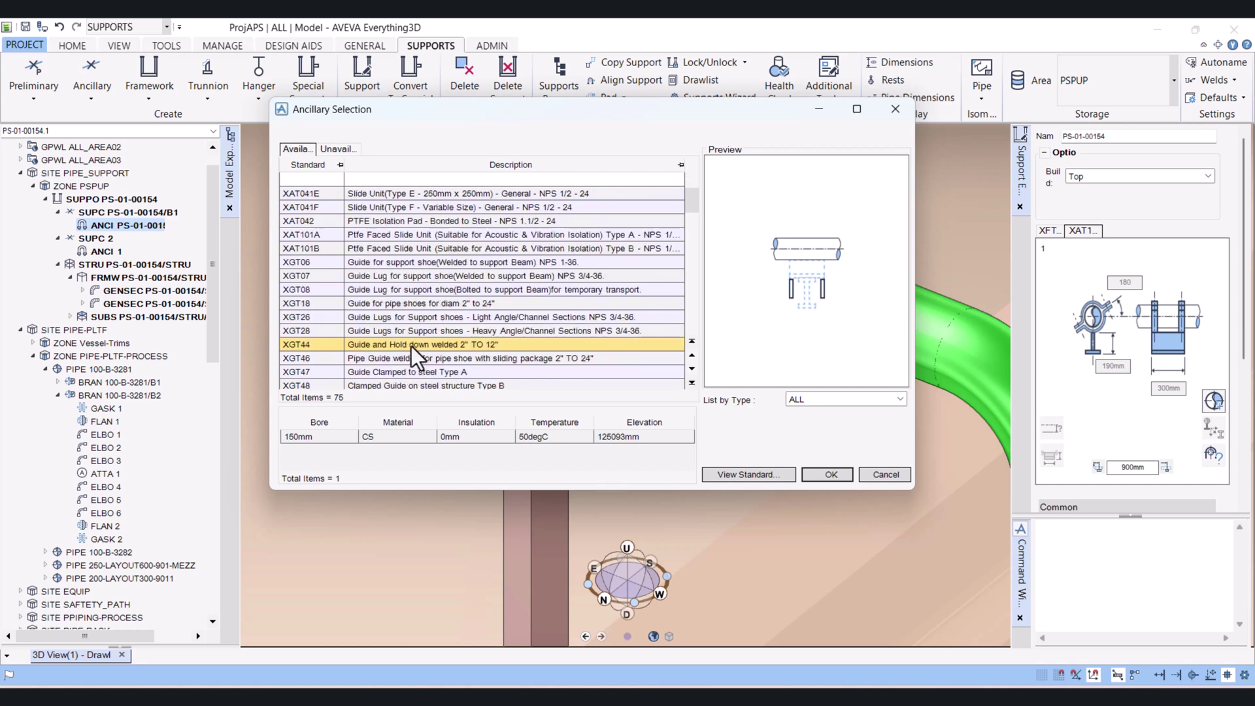
scroll(411, 346, "down", 5)
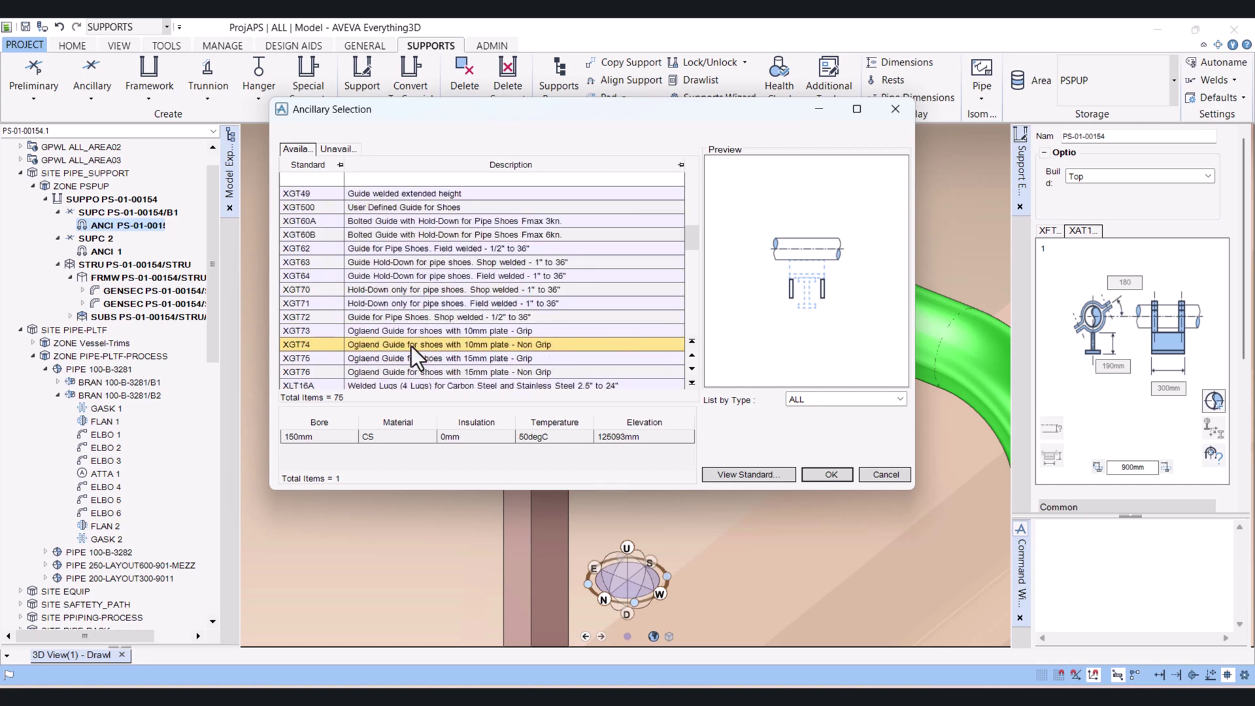
scroll(410, 347, "down", 5)
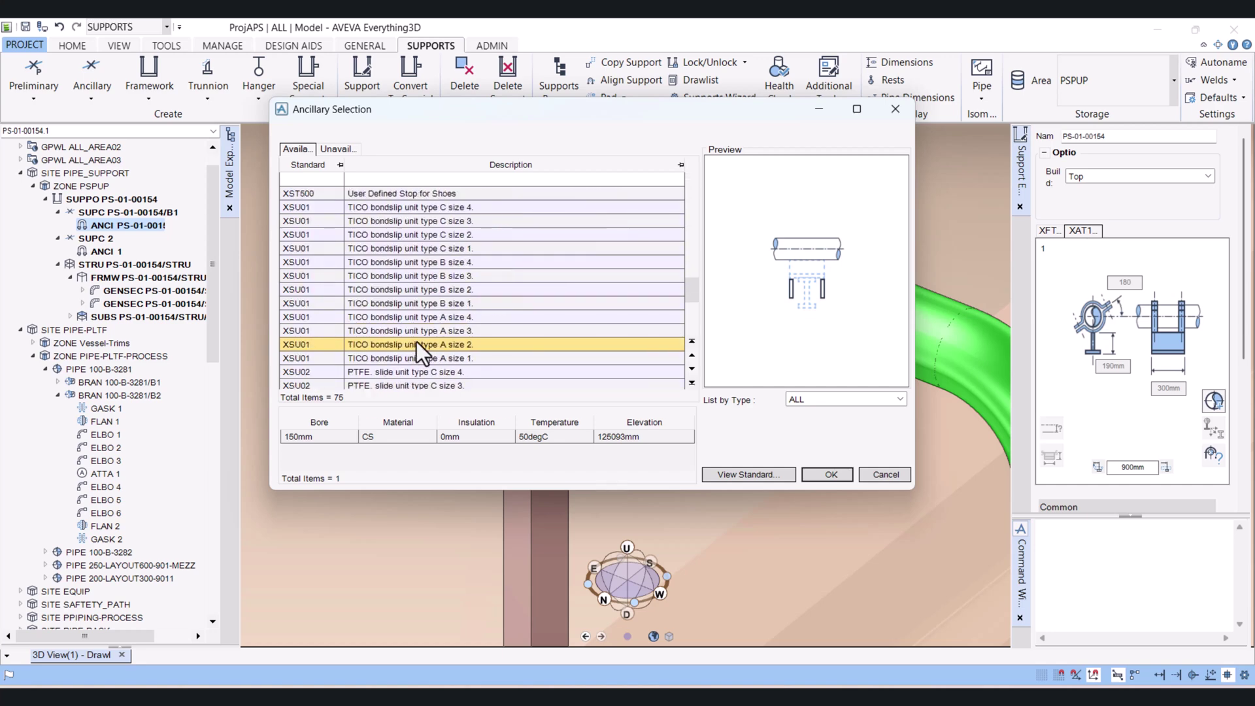
scroll(417, 340, "down", 4)
scroll(418, 340, "up", 10)
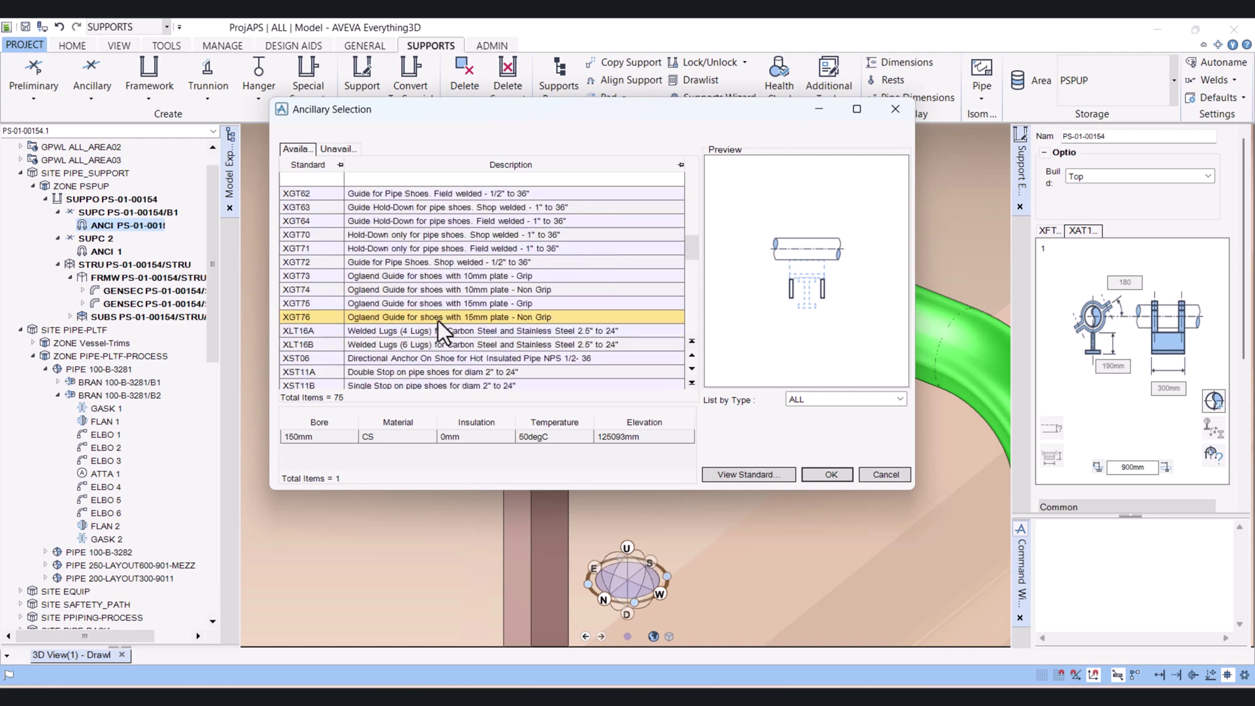
scroll(438, 320, "up", 6)
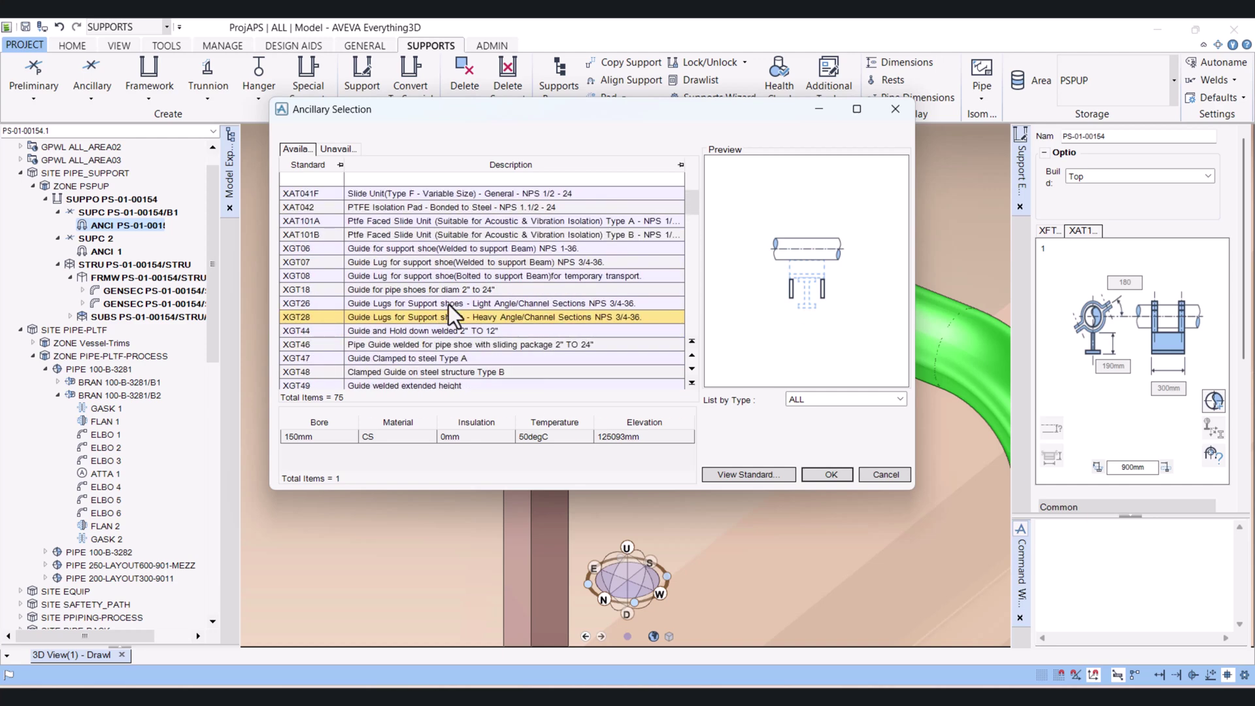
left_click(446, 249)
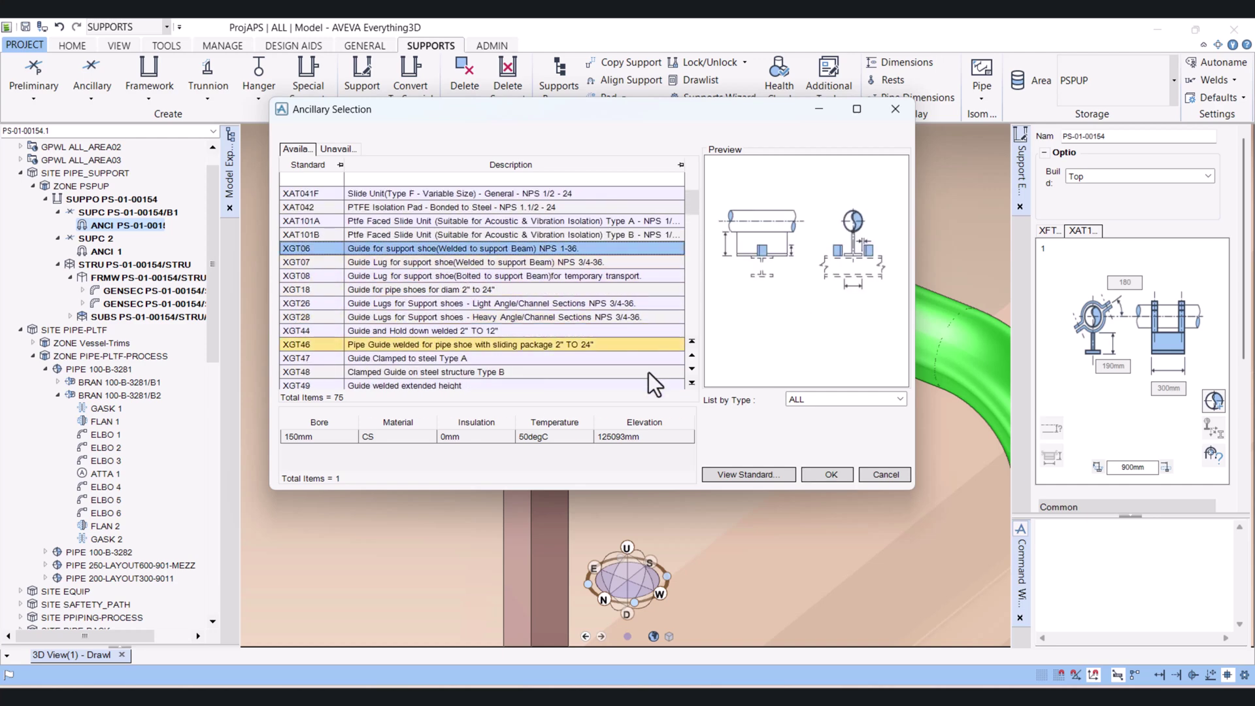
left_click(831, 475)
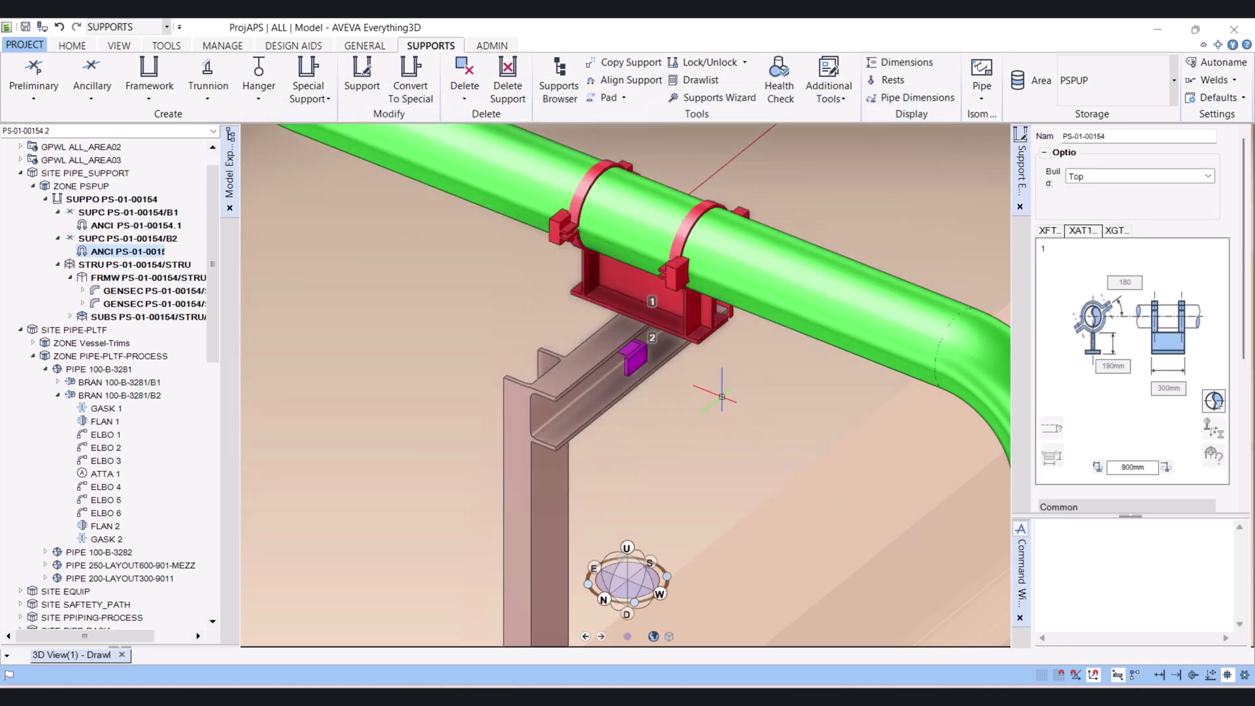
scroll(694, 361, "up", 2)
middle_click_drag(691, 361, 680, 307)
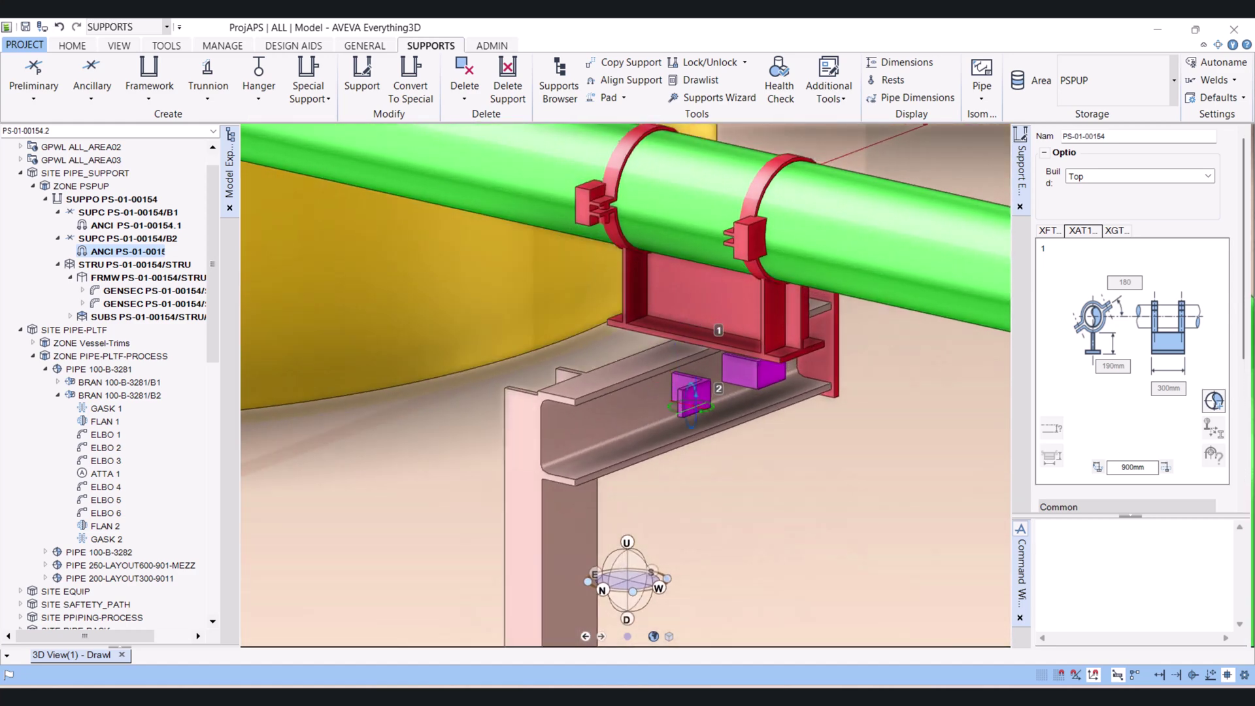
mouse_move(692, 404)
middle_mouse_down()
mouse_move(693, 360)
mouse_move(694, 399)
middle_mouse_up()
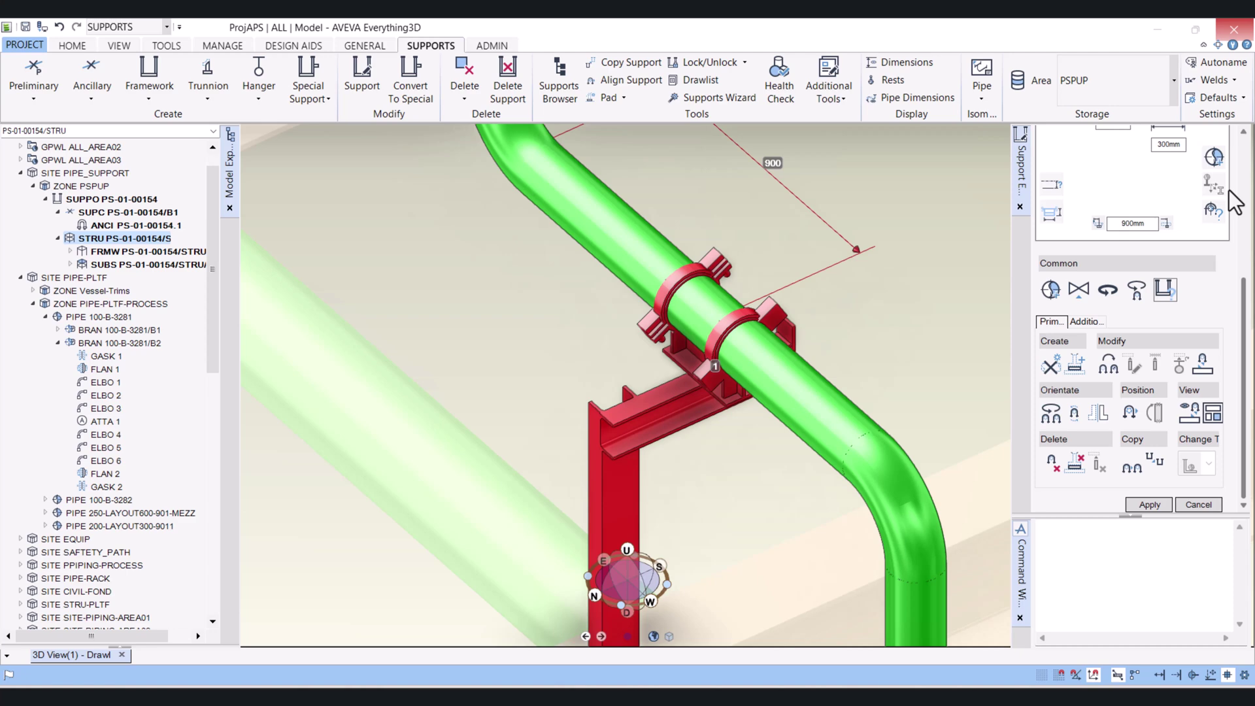
Add the associated ancillary XGT06, Guide for support shoe (Welded to support Beam) NPS 1-36, to the clamped shoe.
scroll(1123, 279, "up", 3)
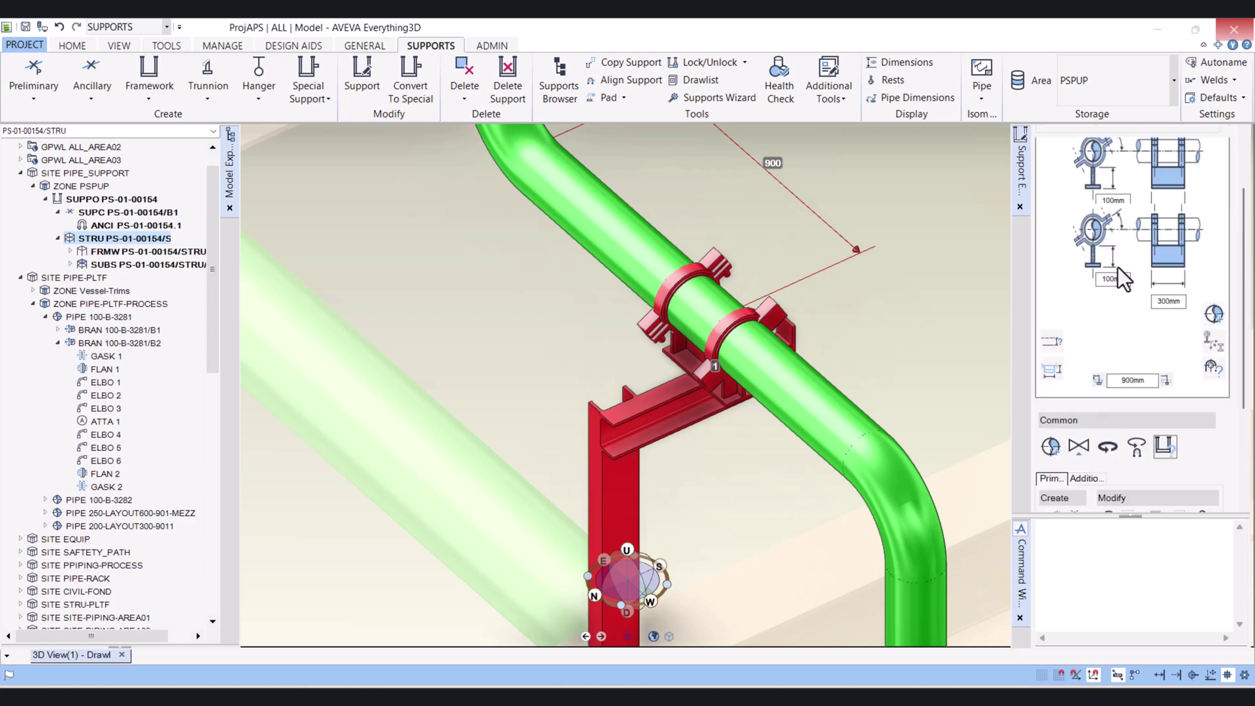
left_click(1123, 280)
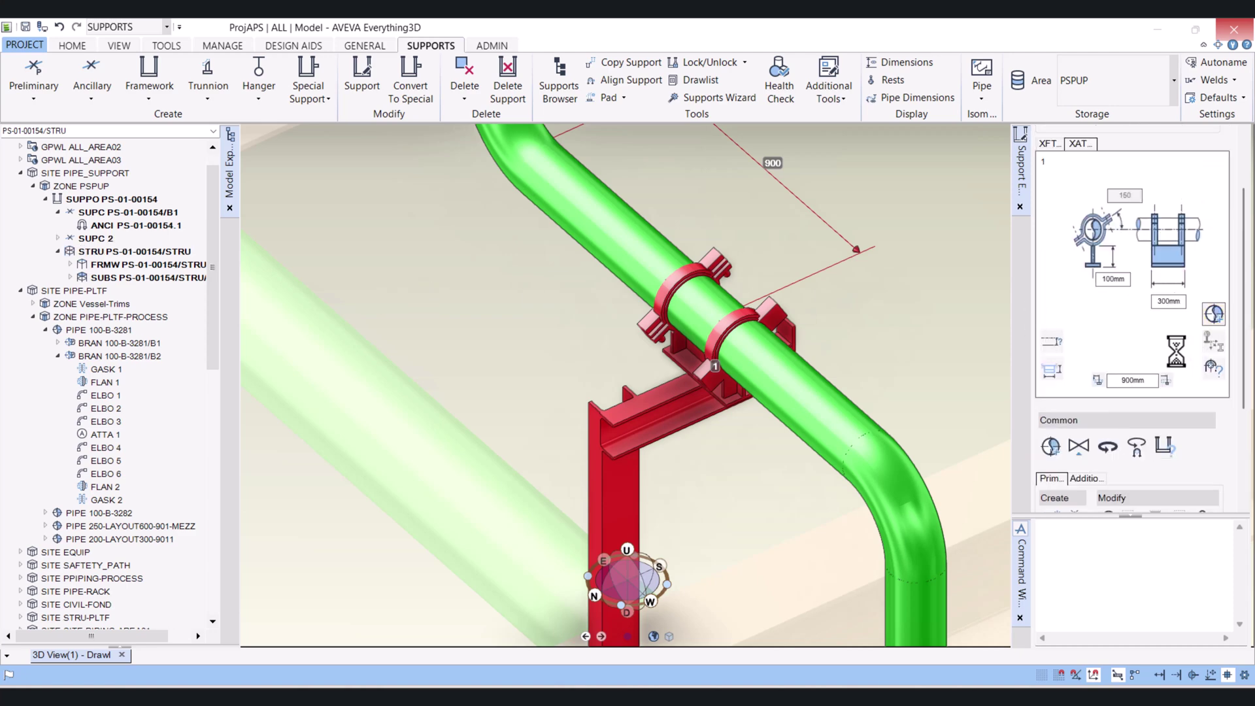
left_click(1217, 320)
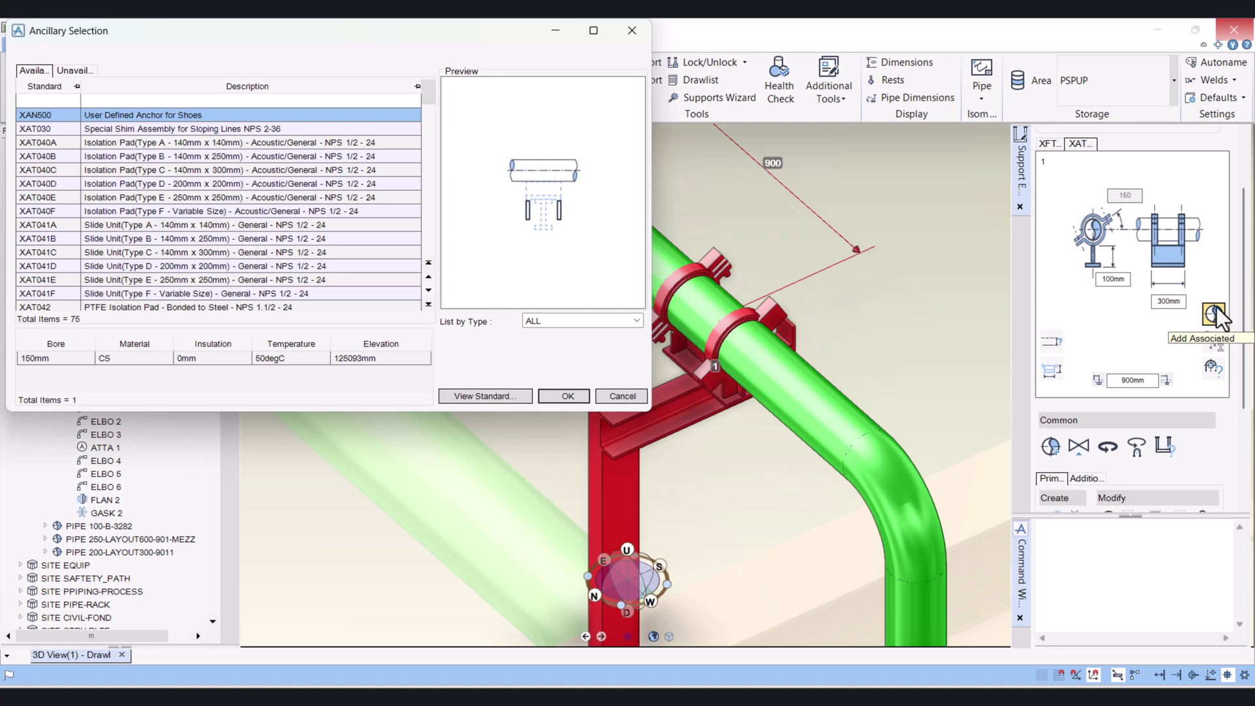
scroll(217, 187, "down", 3)
scroll(218, 190, "down", 1)
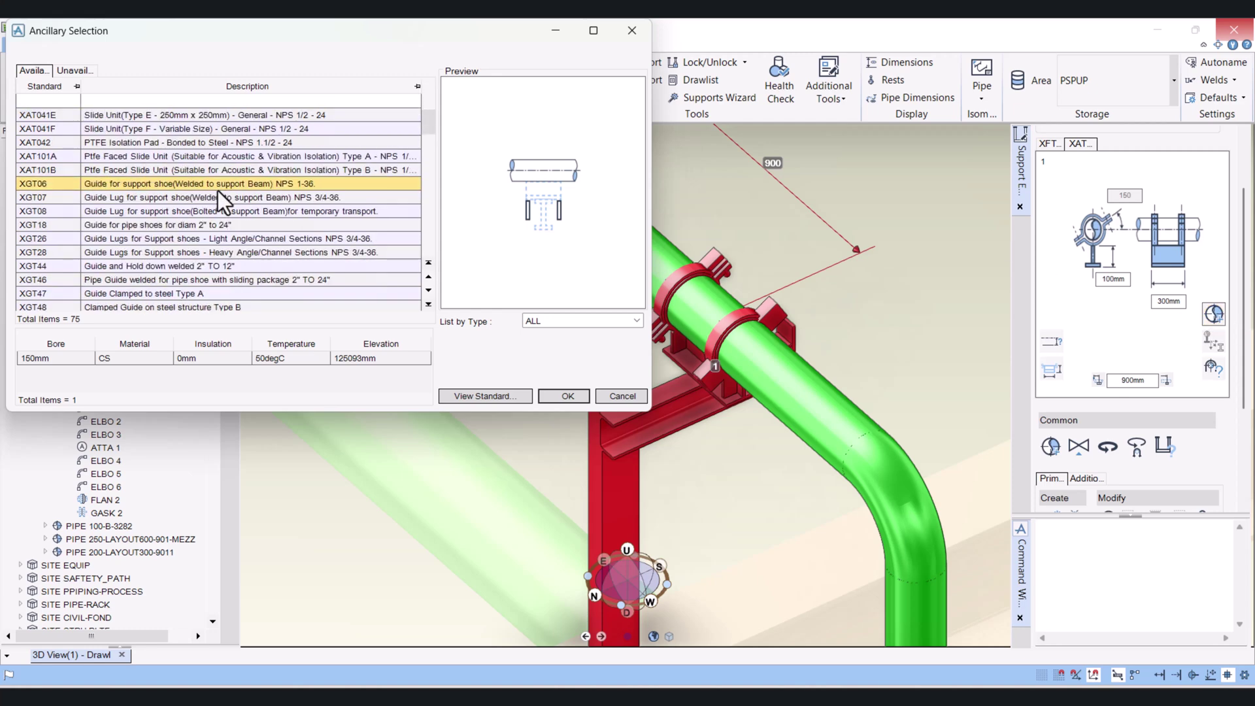
scroll(218, 191, "down", 7)
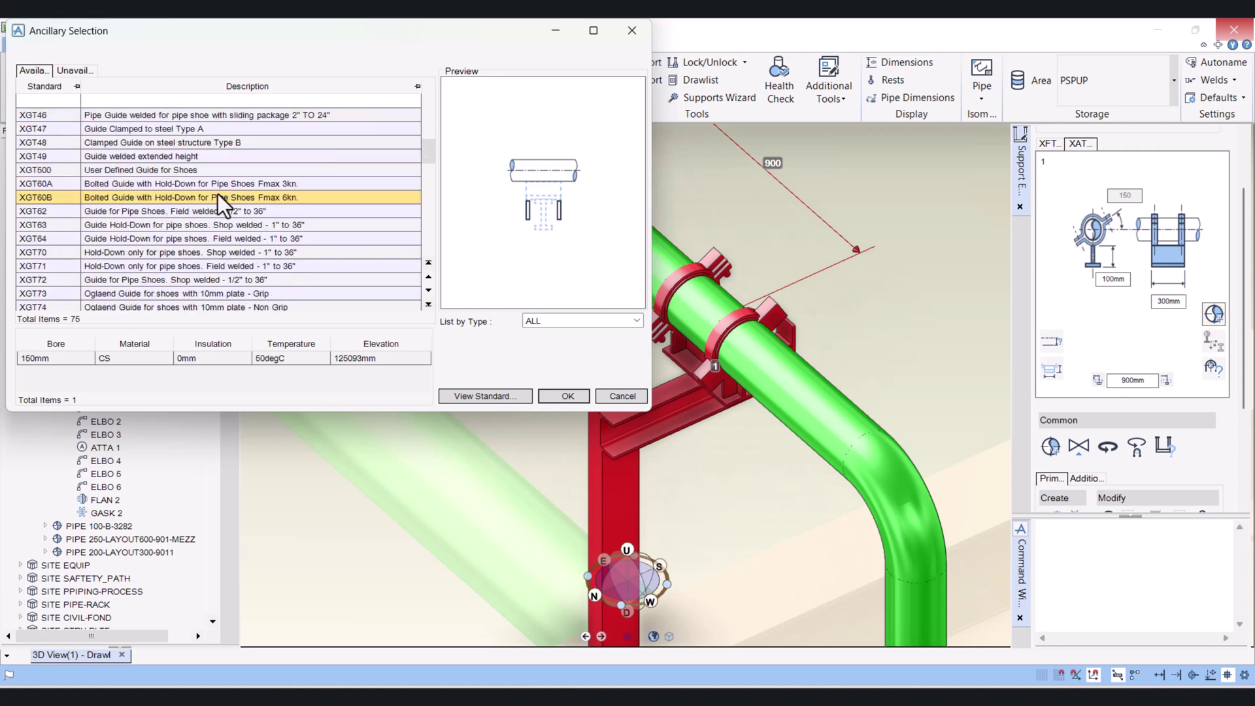
scroll(217, 193, "down", 3)
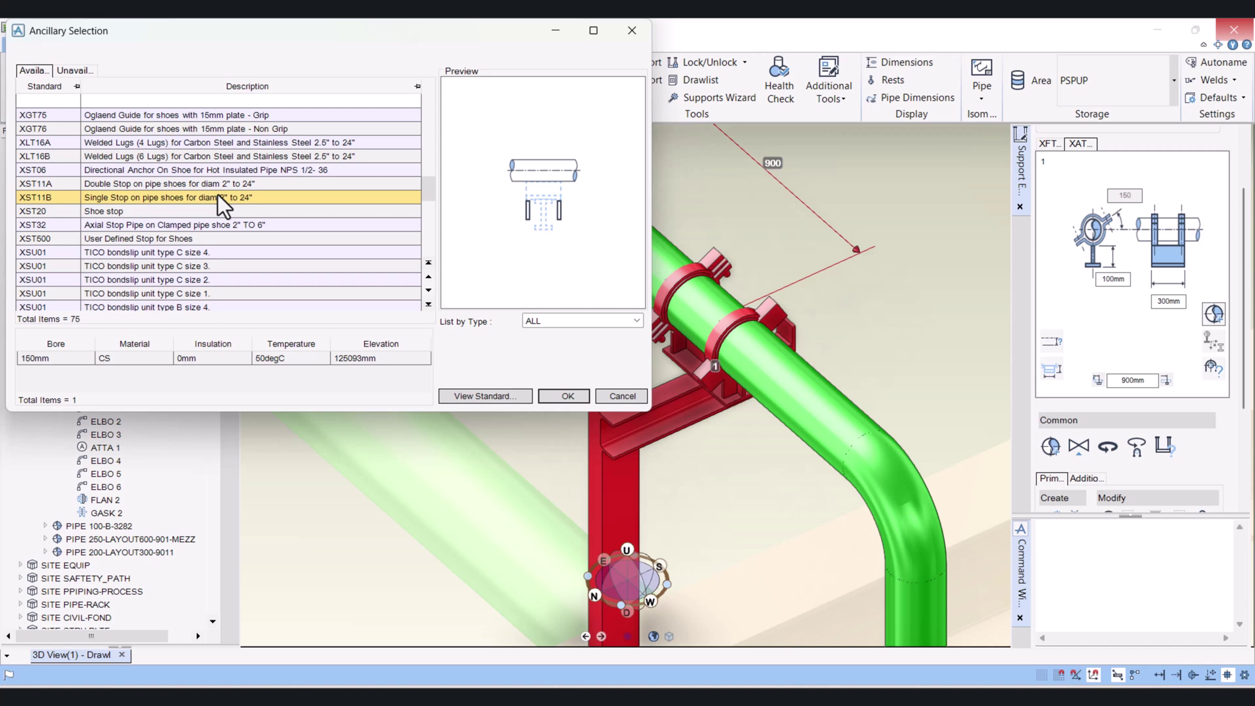
scroll(217, 194, "down", 3)
scroll(217, 196, "up", 8)
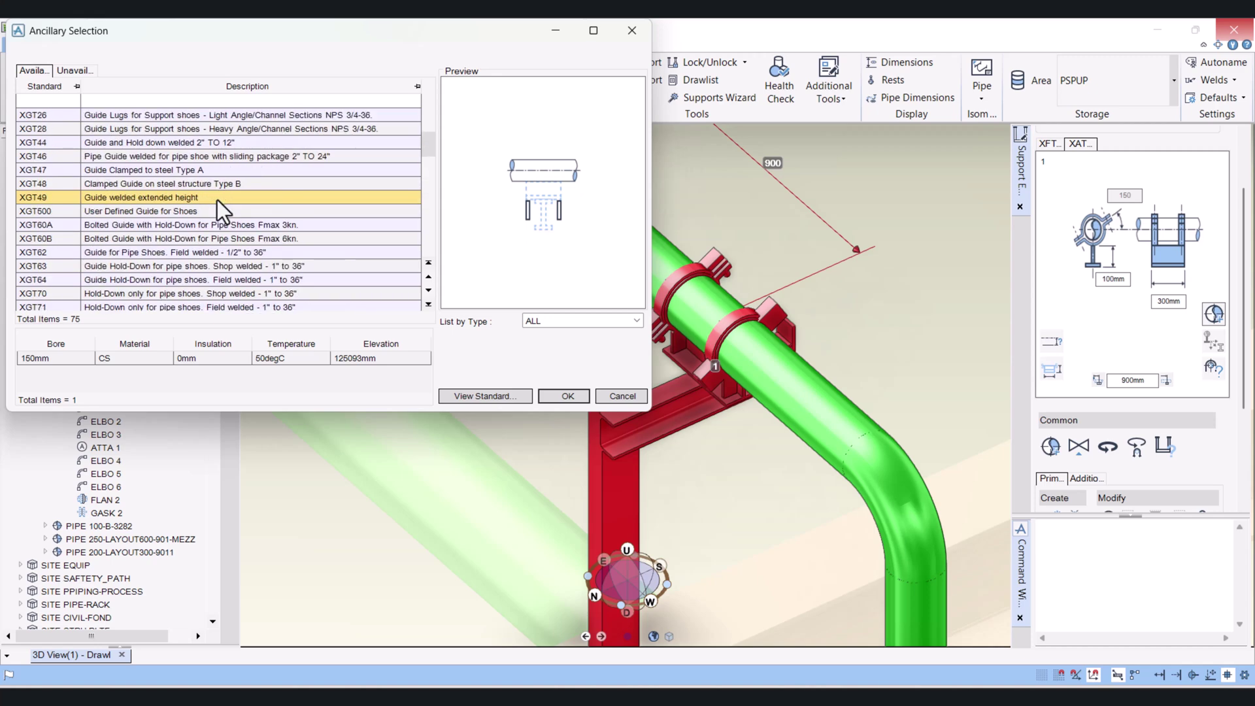
scroll(217, 198, "up", 3)
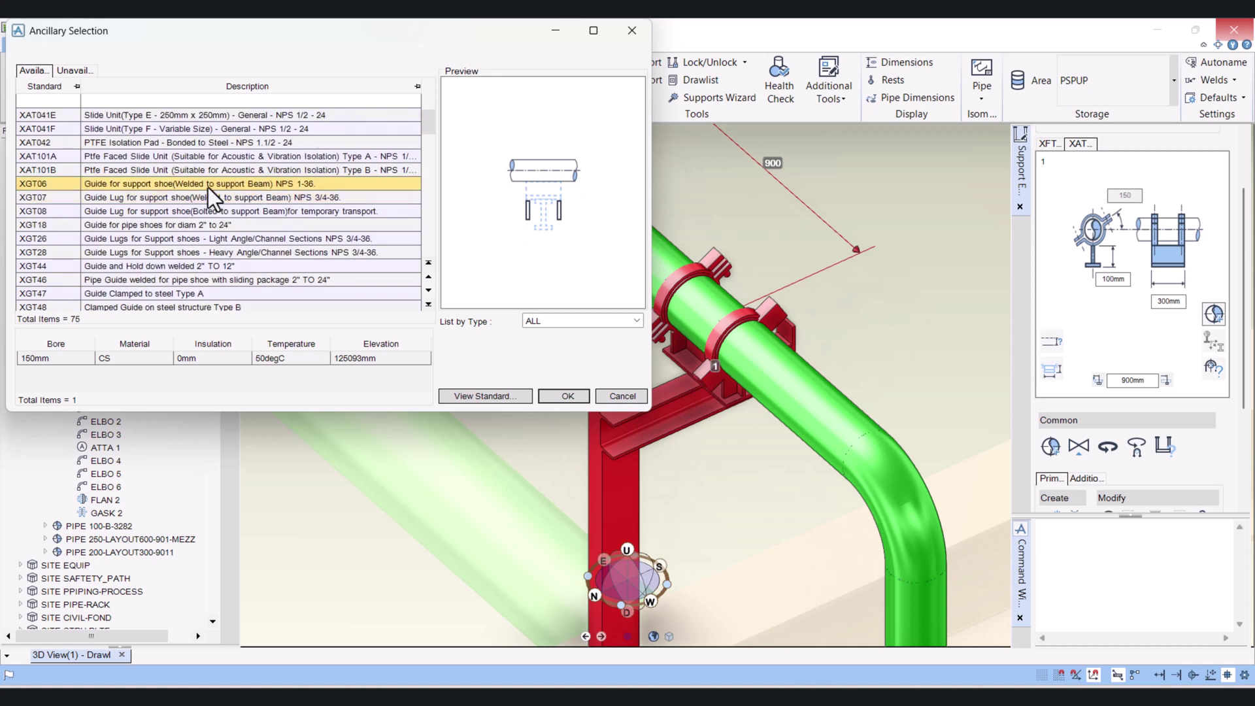
left_click(208, 186)
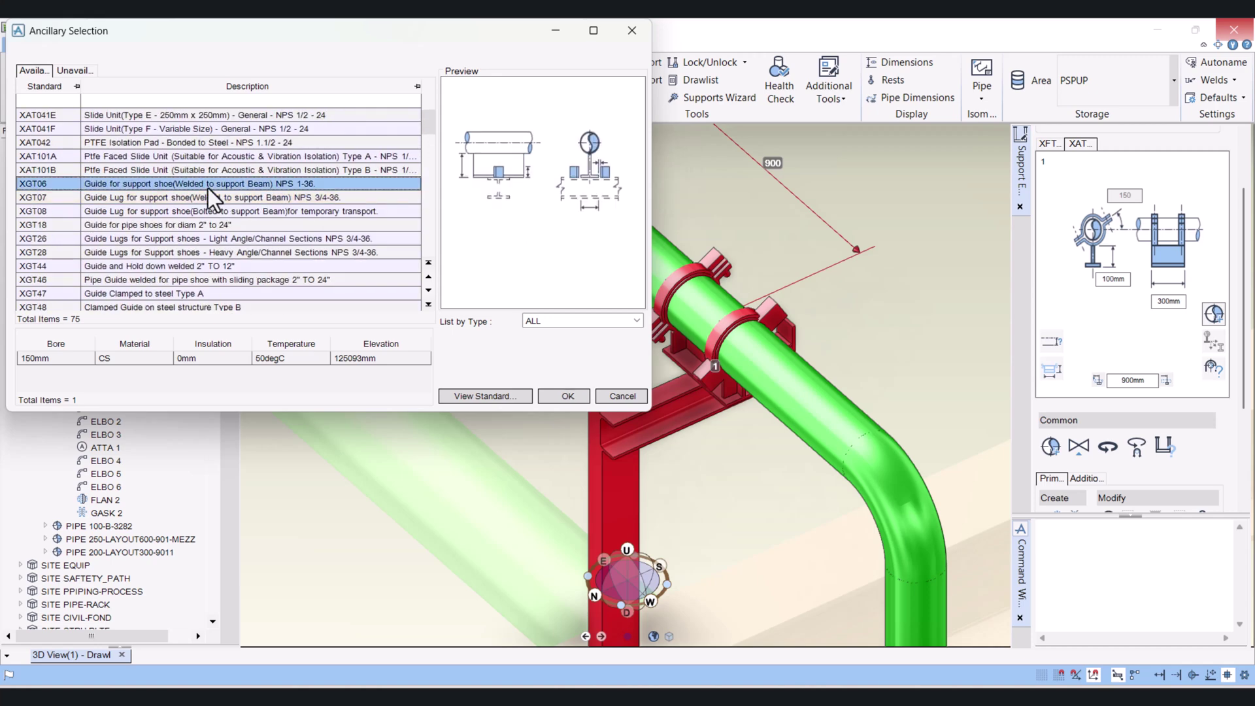
left_click(555, 391)
Examine the welded guide from several sides and close up where it meets the shoe and the channel beam.
scroll(555, 391, "up", 5)
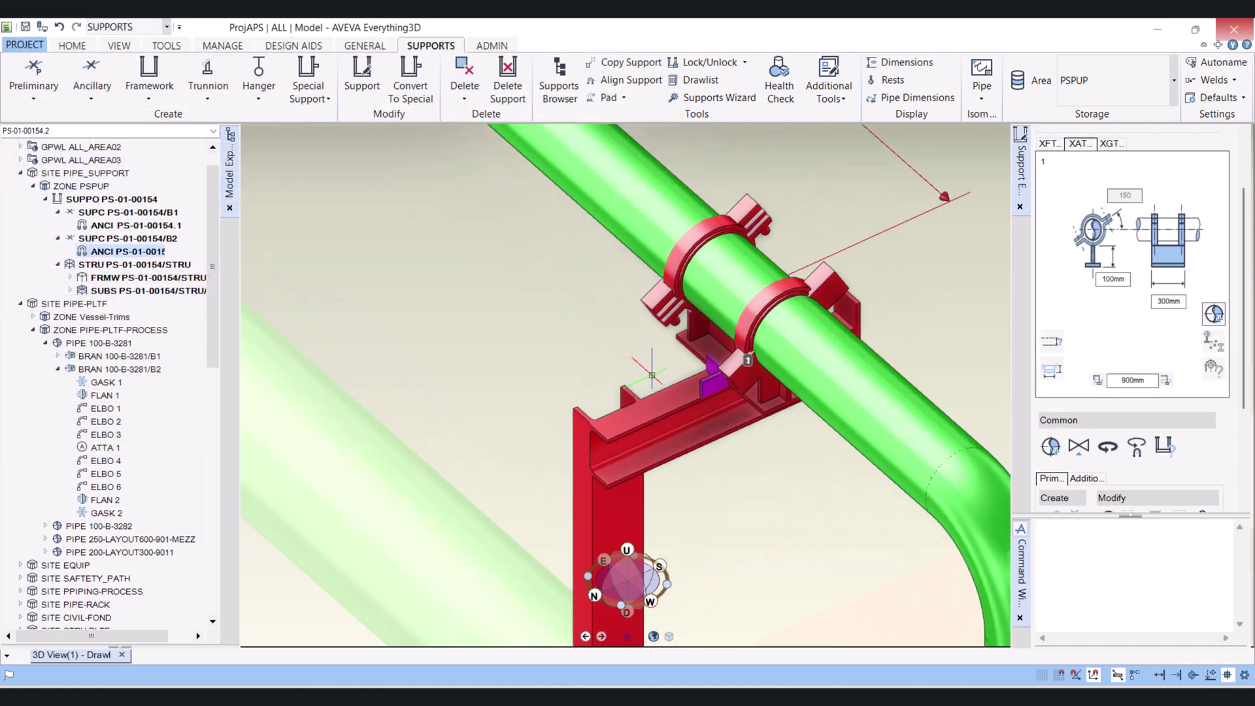
scroll(877, 406, "down", 5)
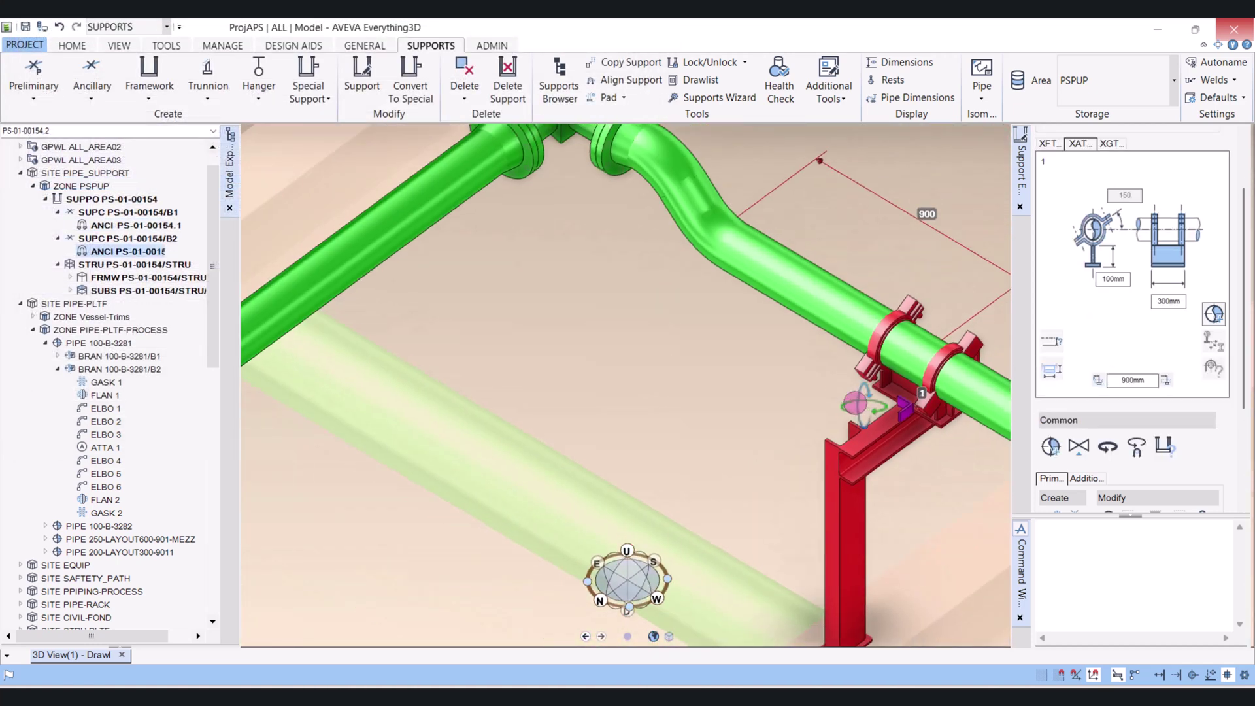
middle_click_drag(863, 403, 724, 369)
scroll(934, 416, "up", 3)
scroll(937, 408, "up", 3)
scroll(724, 369, "down", 5)
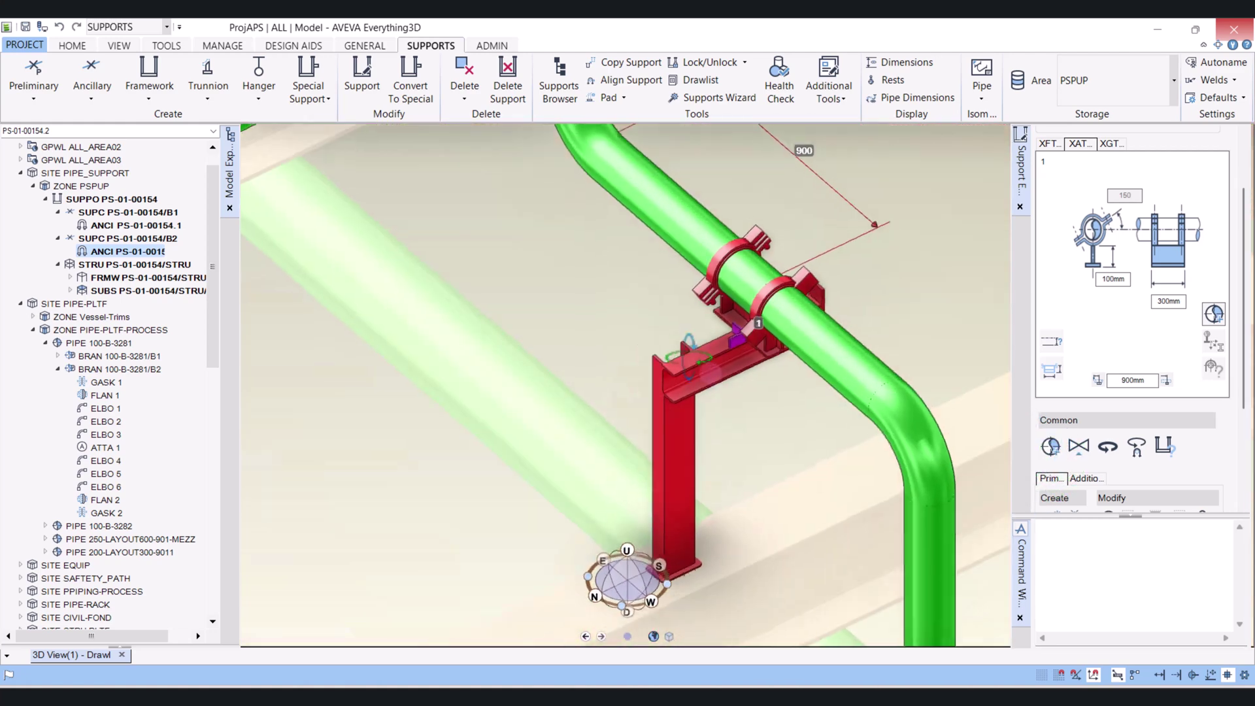
scroll(728, 362, "down", 3)
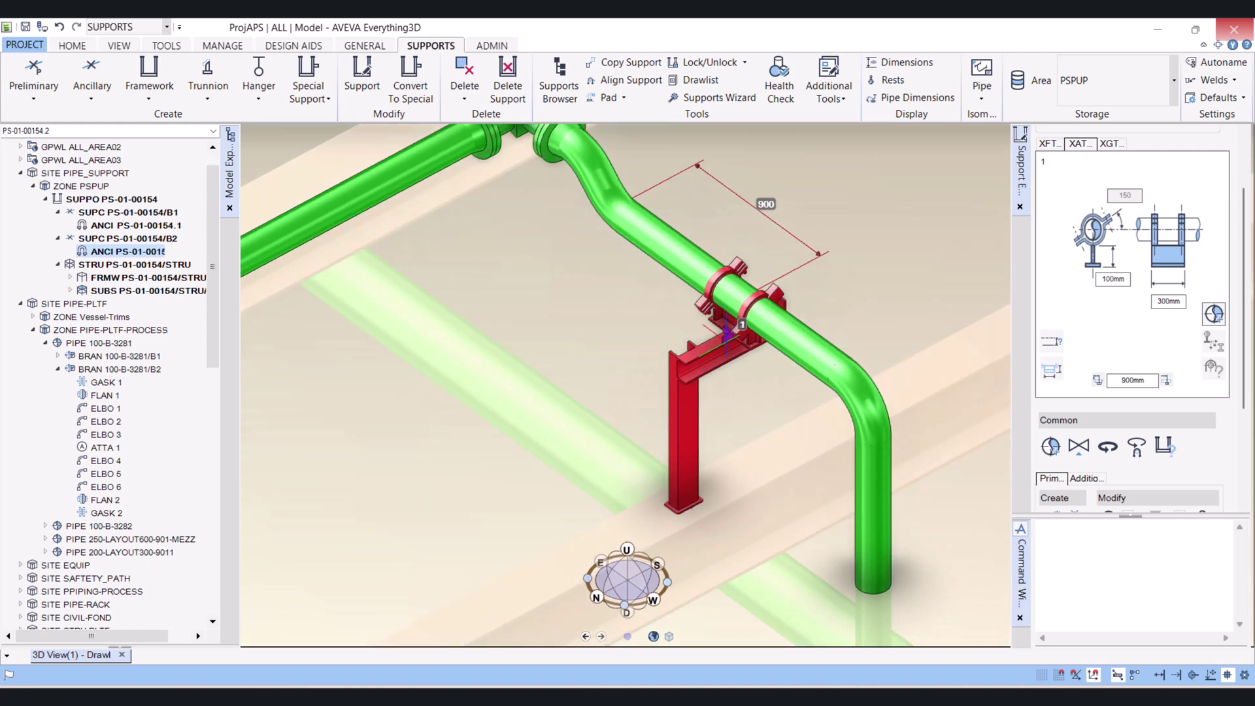
middle_click_drag(726, 337, 911, 364)
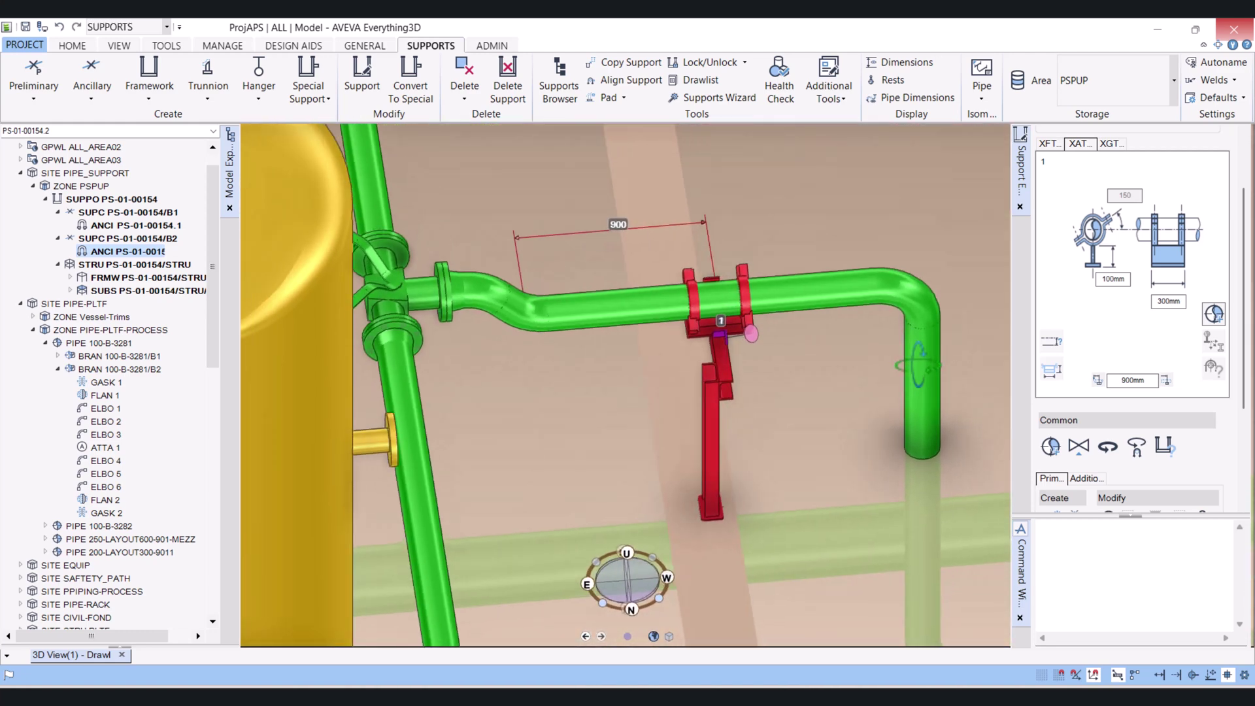
middle_click_drag(738, 331, 823, 329)
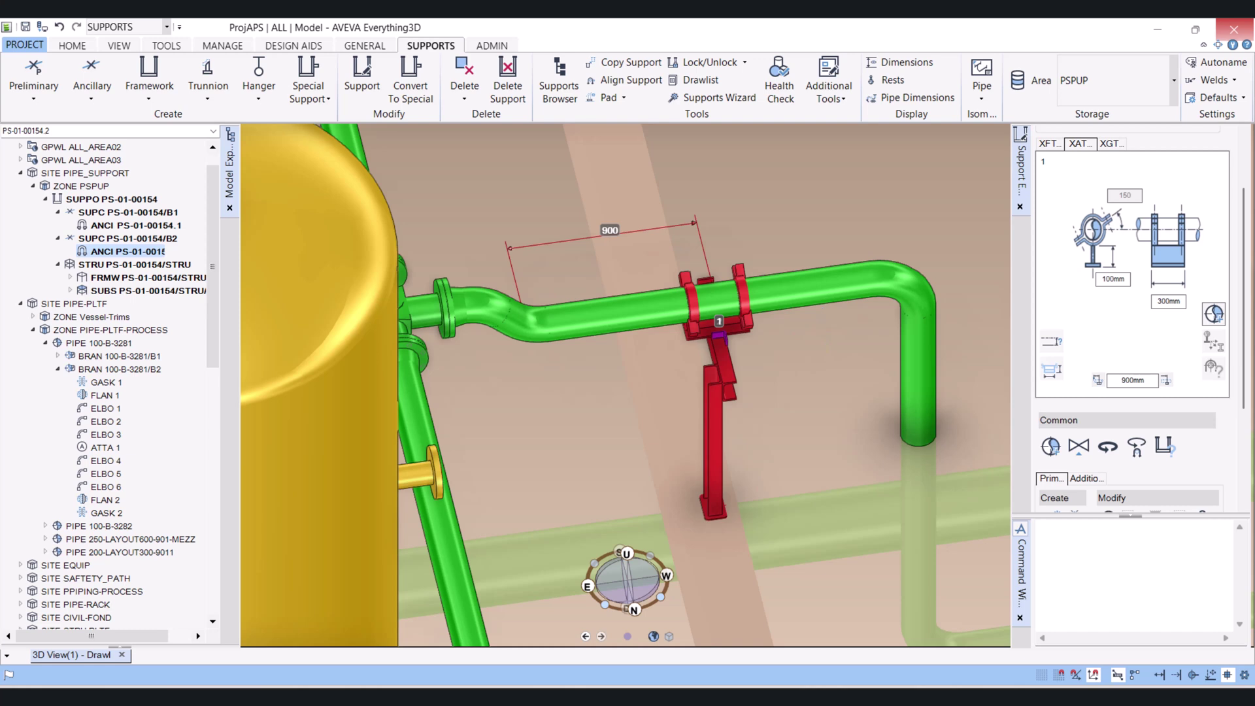
mouse_move(1246, 395)
left_mouse_down()
mouse_move(1252, 497)
mouse_move(1253, 403)
left_mouse_up()
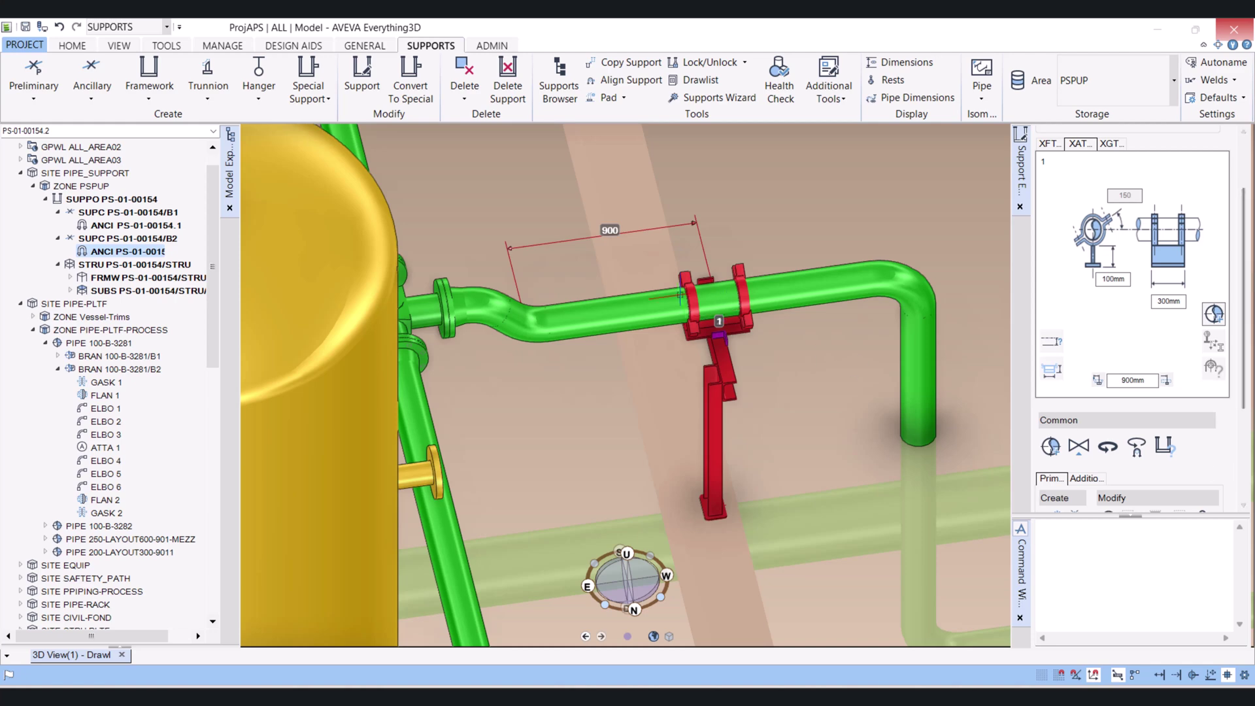
scroll(728, 340, "up", 5)
scroll(715, 353, "up", 3)
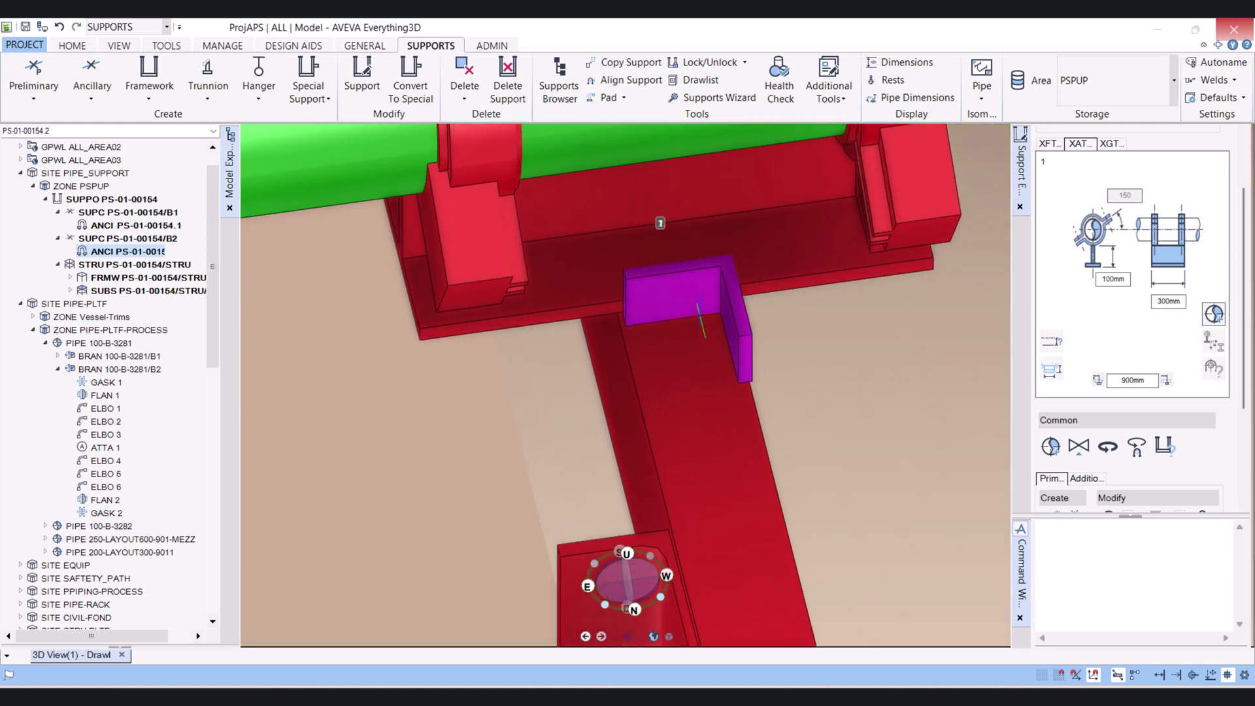
Delete the welded shoe guide ancillary from the support and inspect the clamped shoe on the channel beam.
scroll(1153, 400, "down", 3)
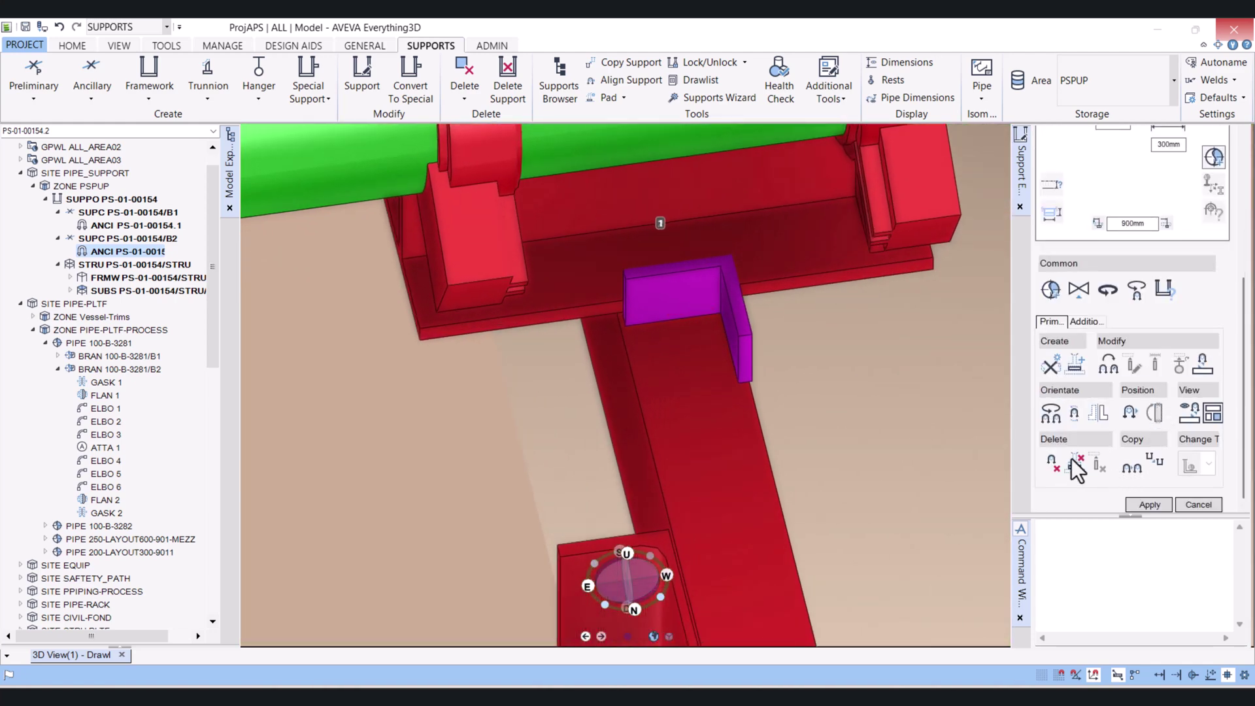
left_click(1053, 469)
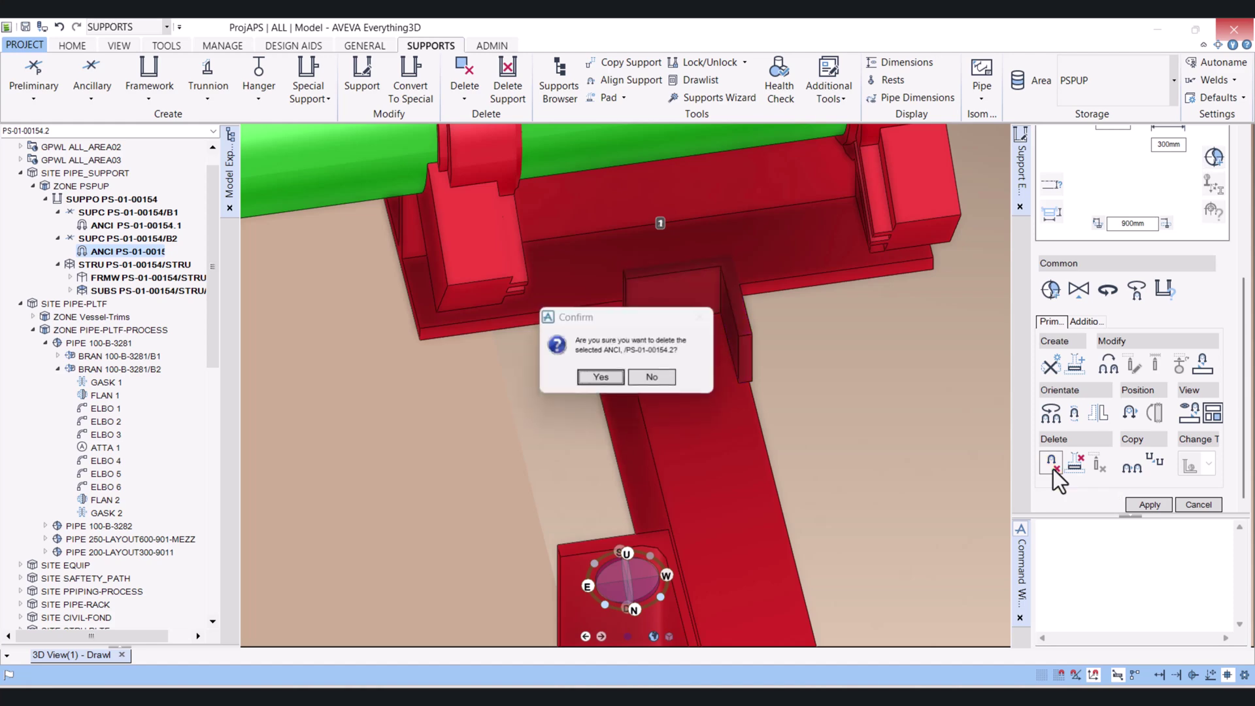
left_click(600, 378)
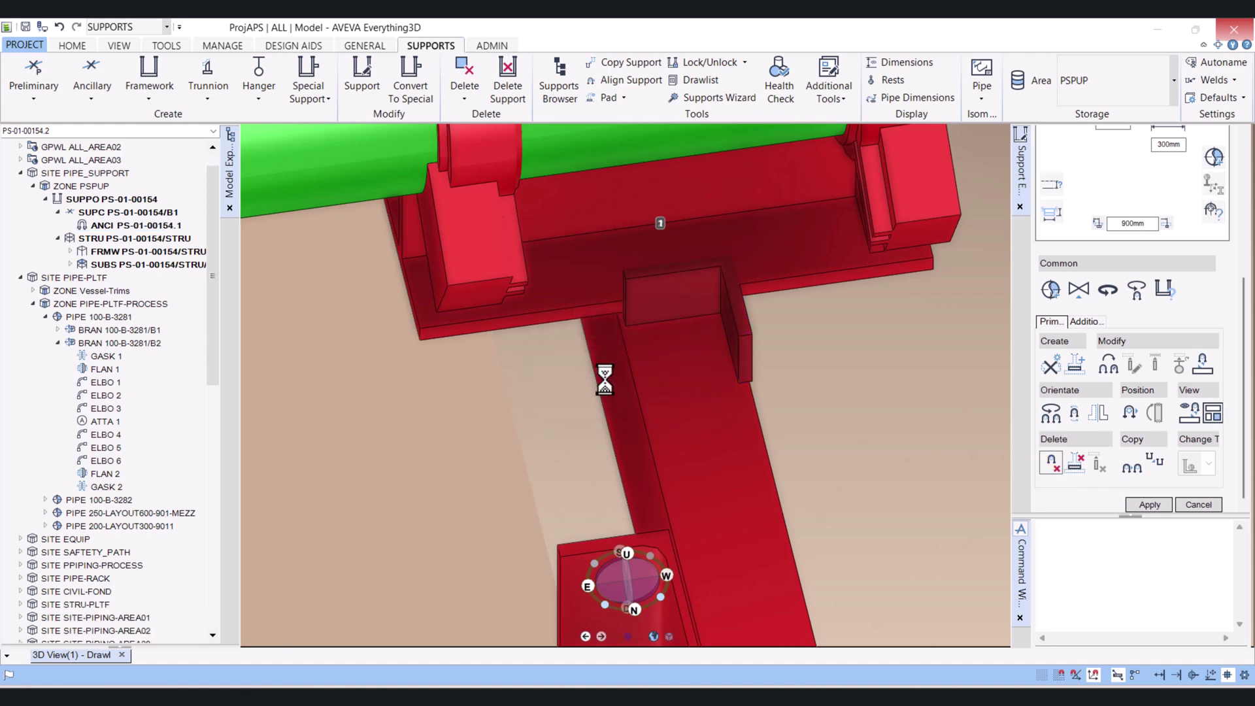
scroll(611, 359, "down", 5)
middle_click_drag(665, 320, 599, 310)
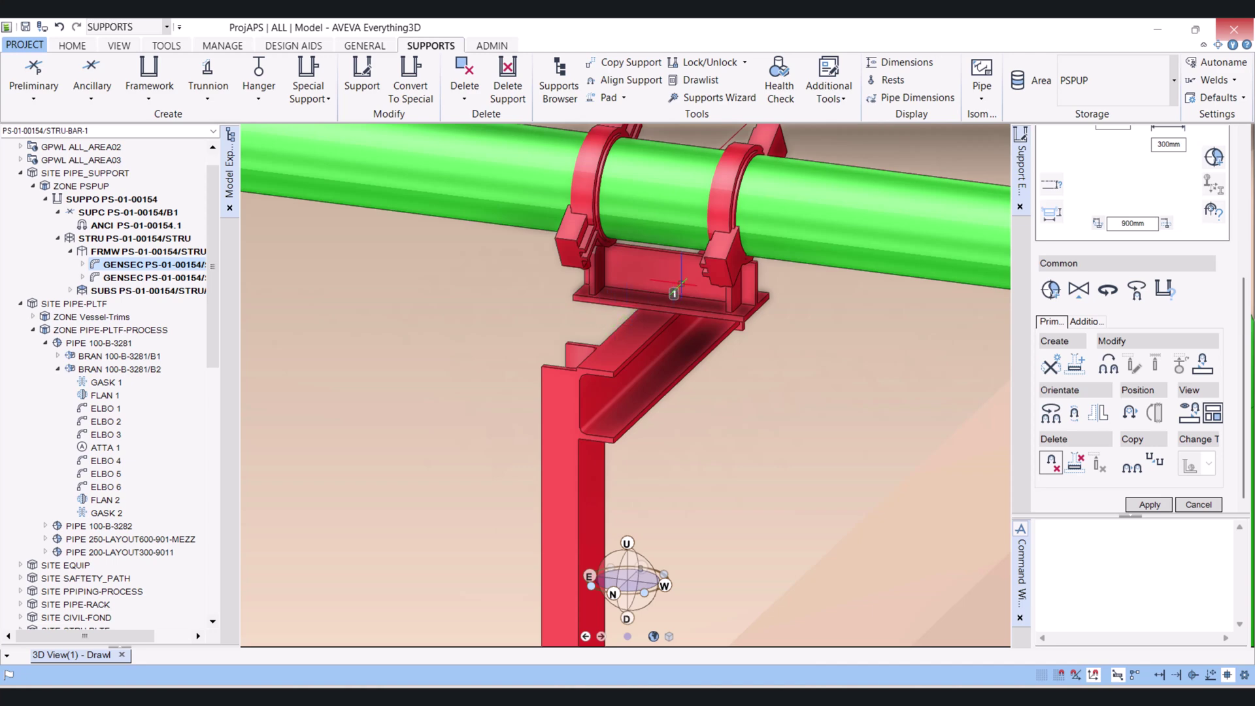
scroll(680, 284, "up", 5)
middle_click_drag(770, 275, 767, 272)
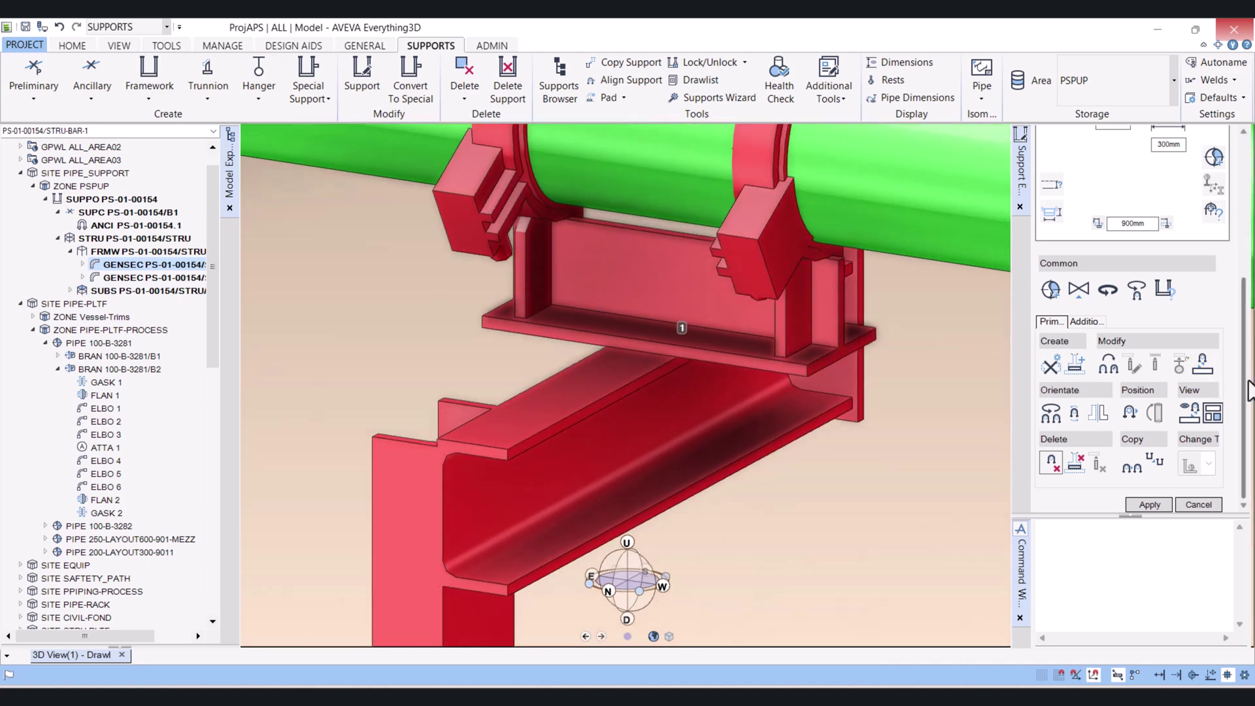
Replace the clamped shoe with the ancillary XAT001, Pipe shoe for N.B. 3/4" to 20".
scroll(1251, 278, "up", 3)
scroll(1250, 277, "up", 2)
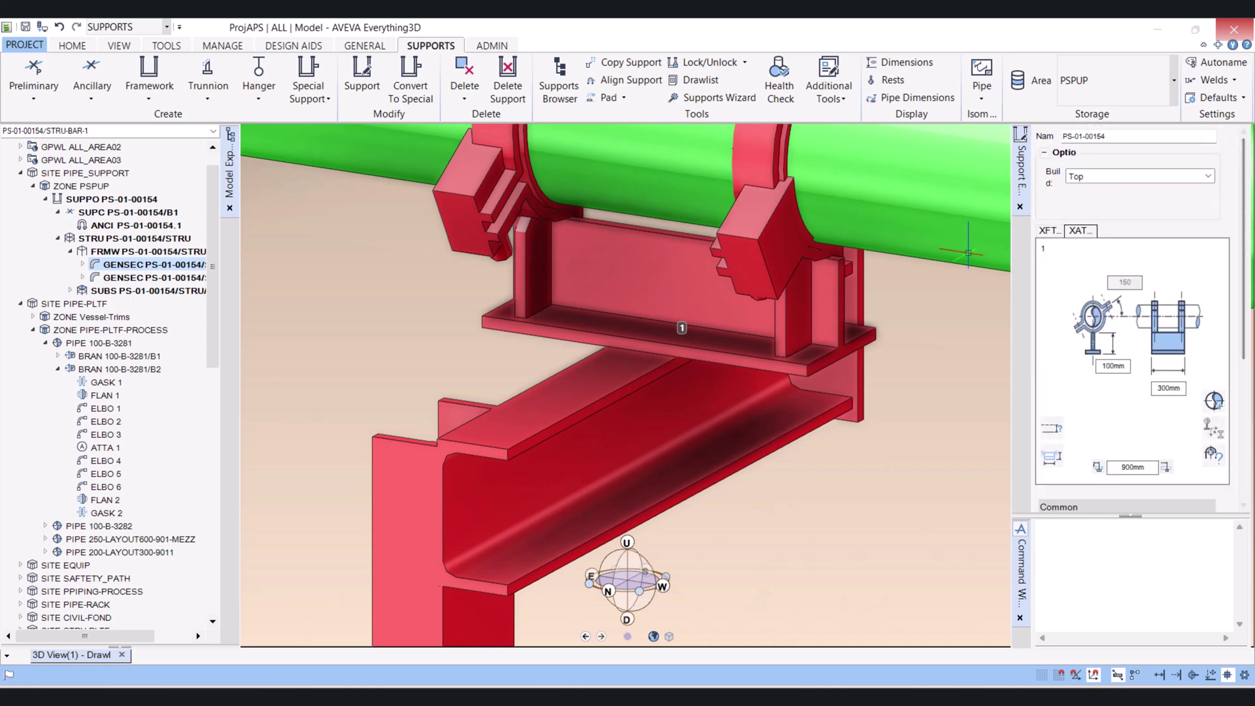
left_click(1209, 454)
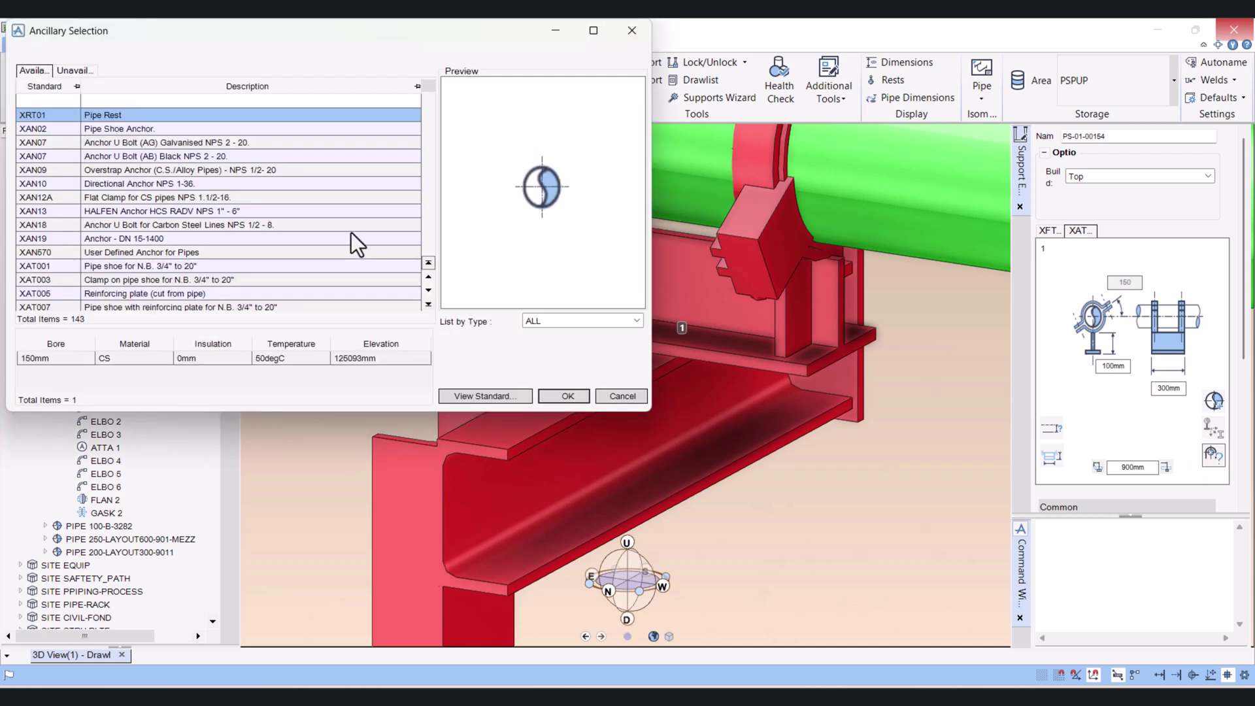
left_click(119, 128)
left_click(114, 144)
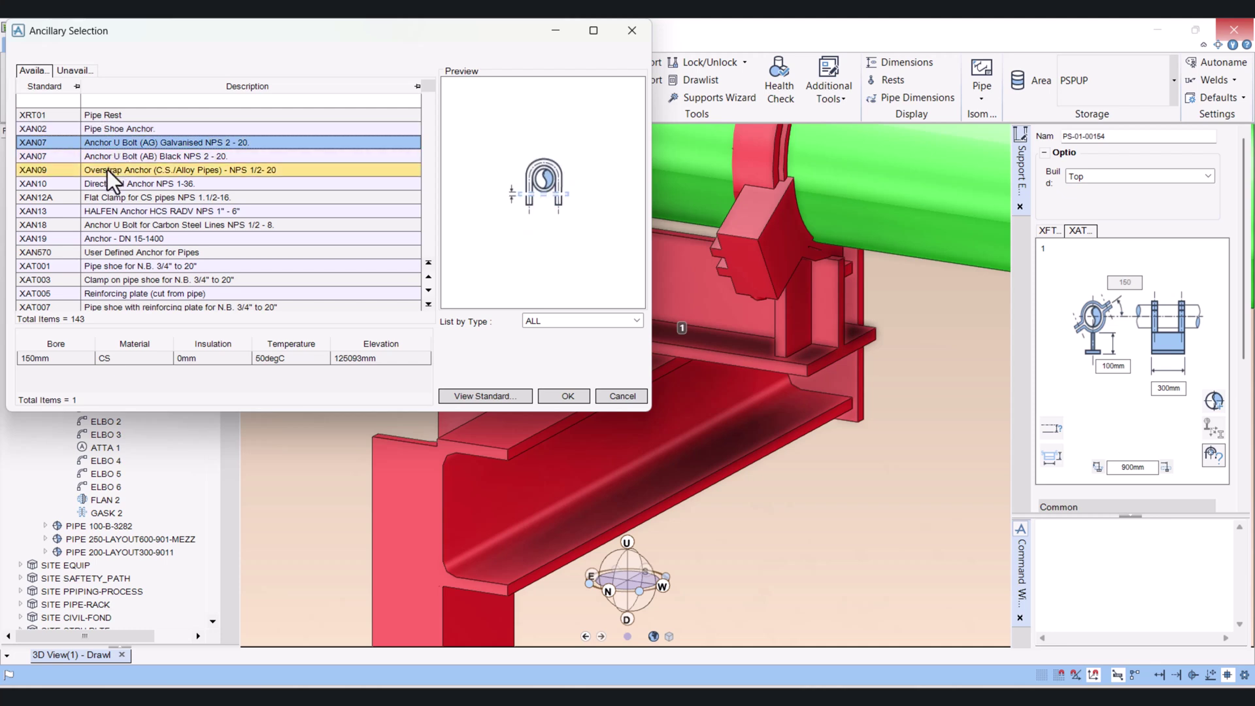
scroll(127, 241, "down", 2)
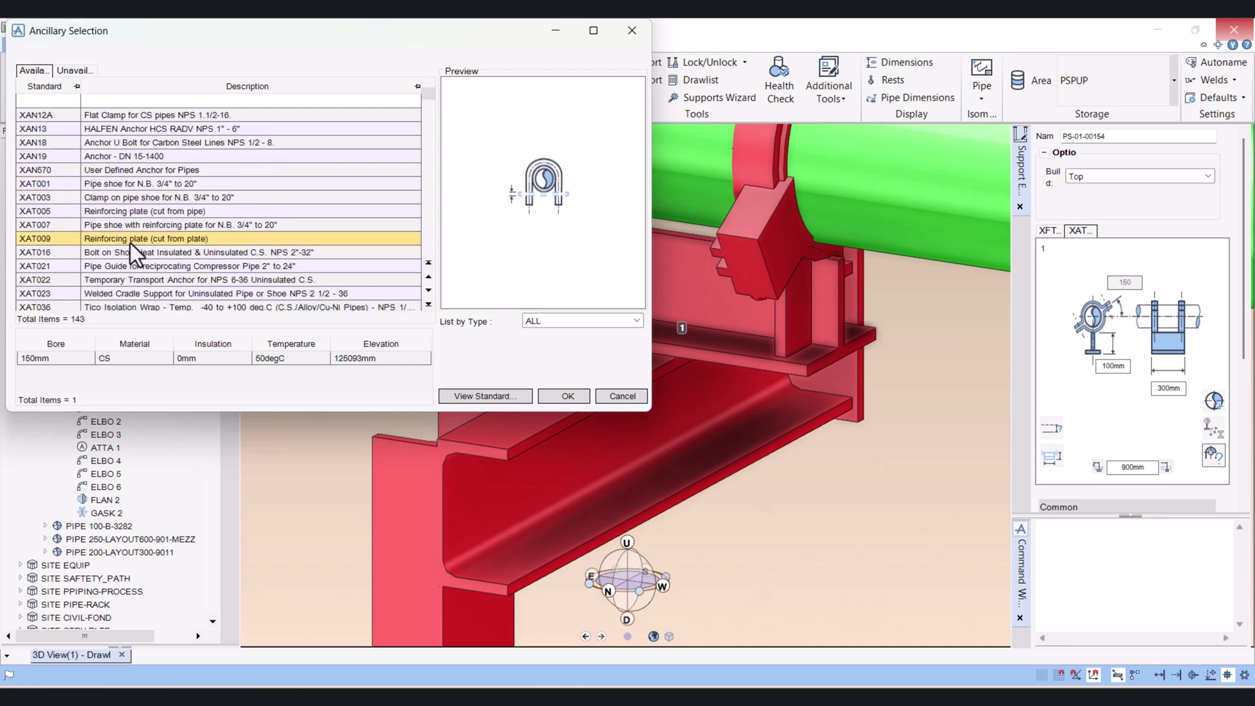
left_click(132, 188)
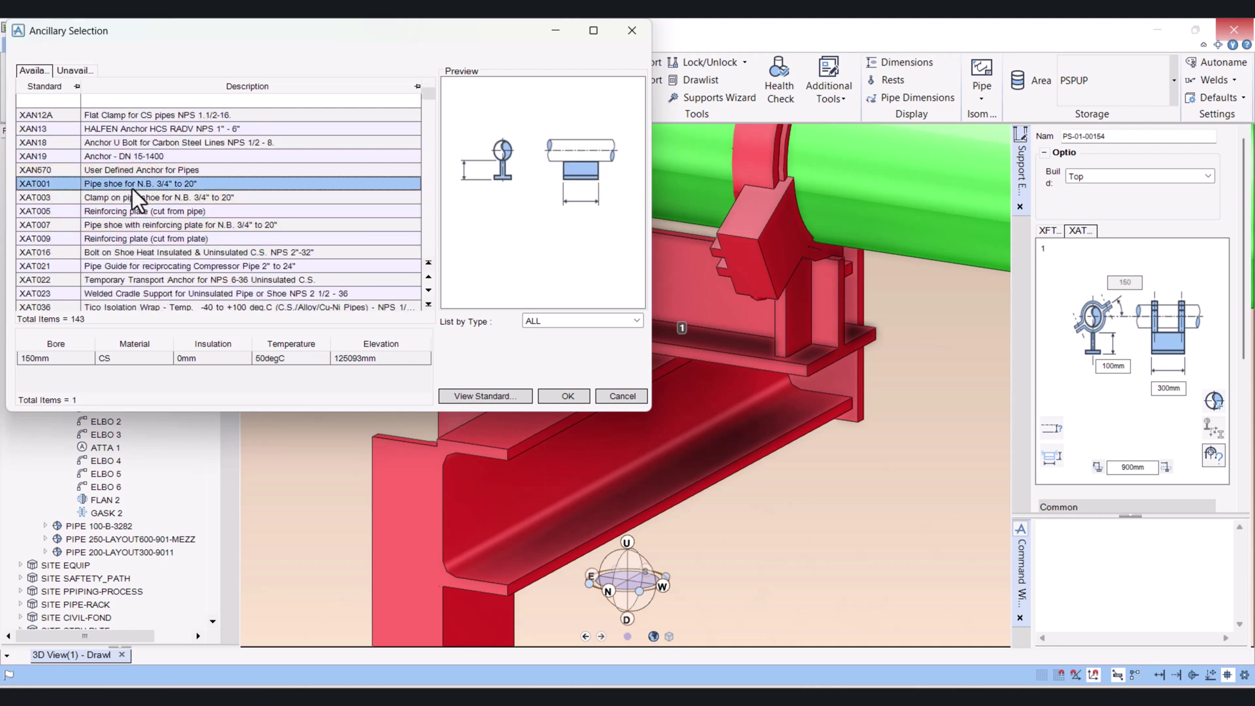
left_click(567, 395)
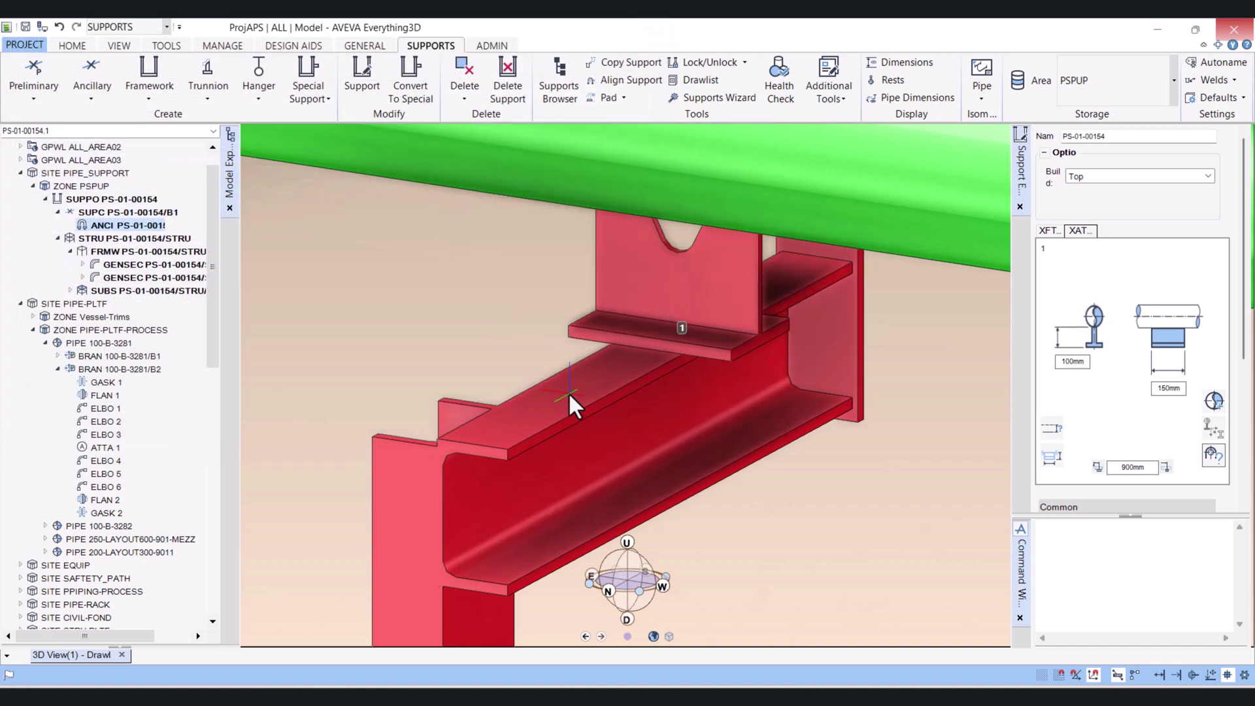
Apply the modified support definition with the new pipe shoe and view the finished support along the pipe from above.
scroll(709, 305, "down", 5)
middle_click_drag(710, 307, 575, 328)
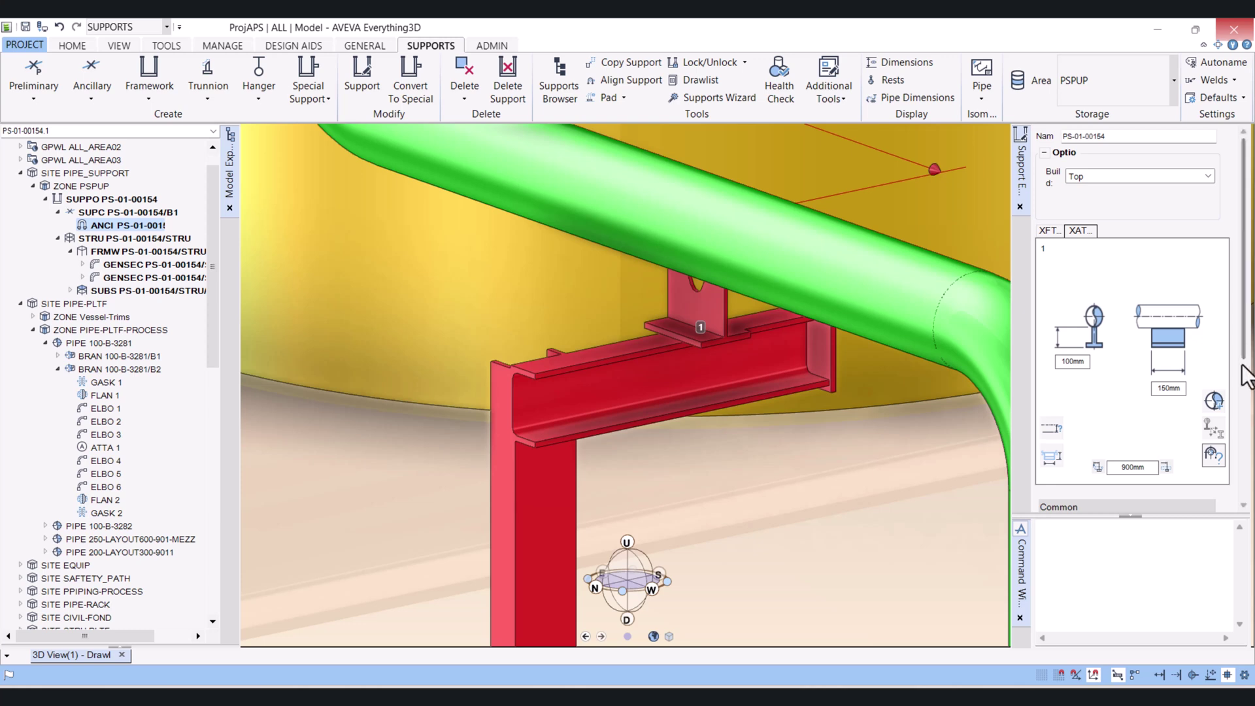
scroll(1245, 366, "down", 5)
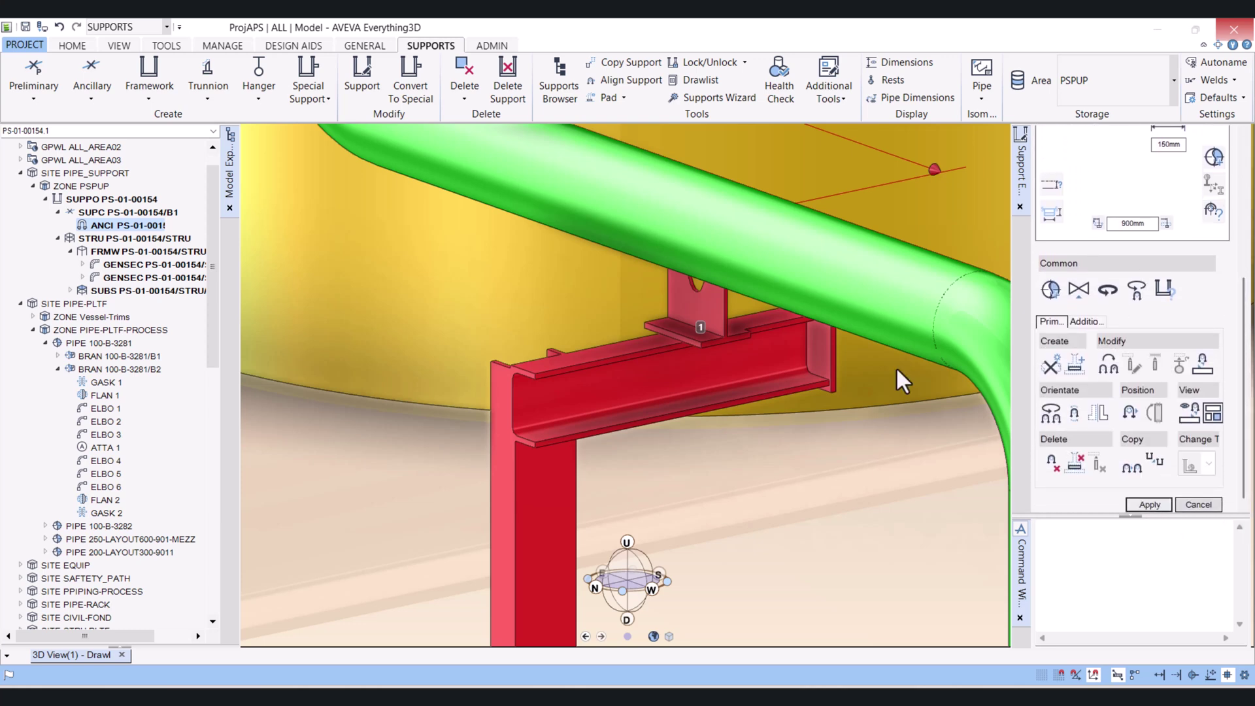
key("Escape")
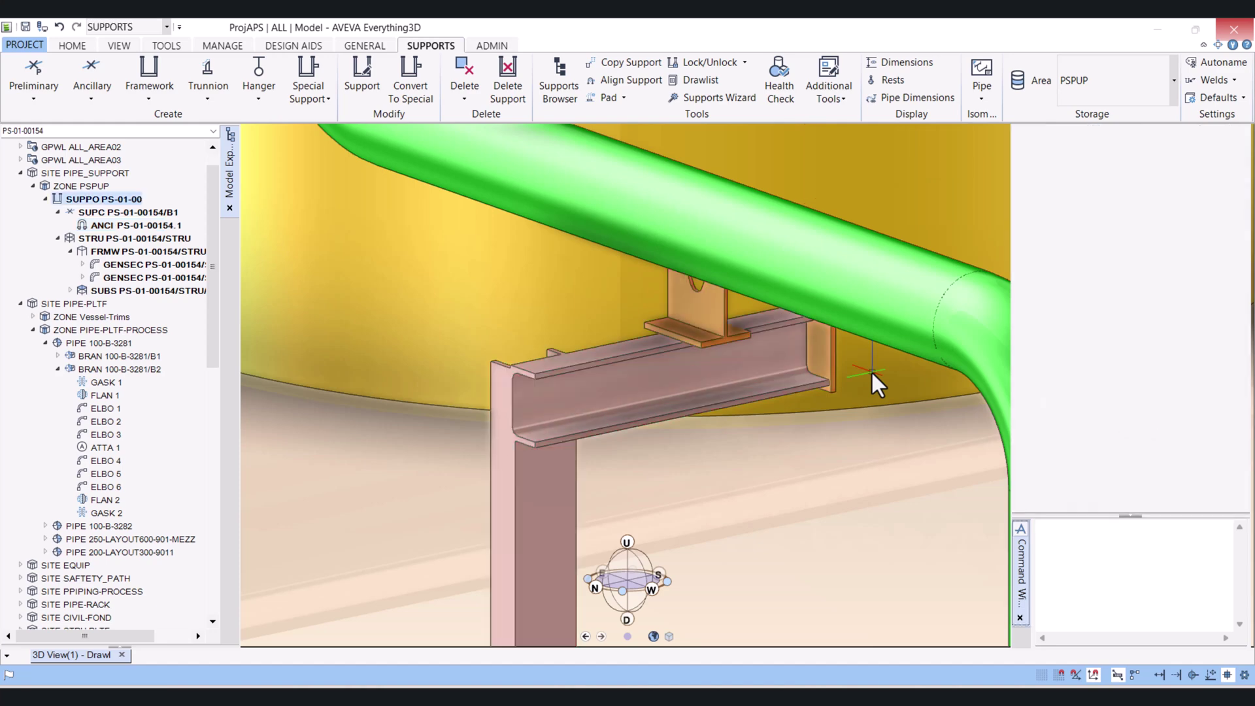
scroll(782, 330, "down", 3)
scroll(782, 330, "down", 4)
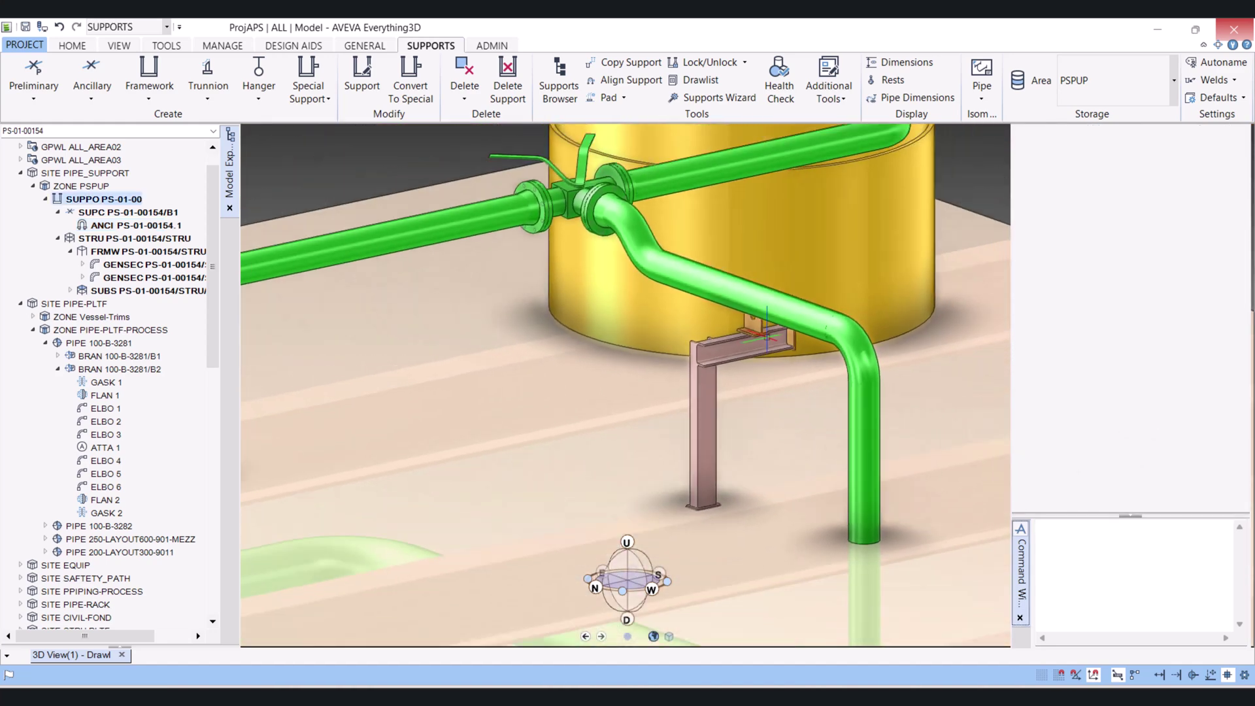
middle_click_drag(783, 331, 763, 433)
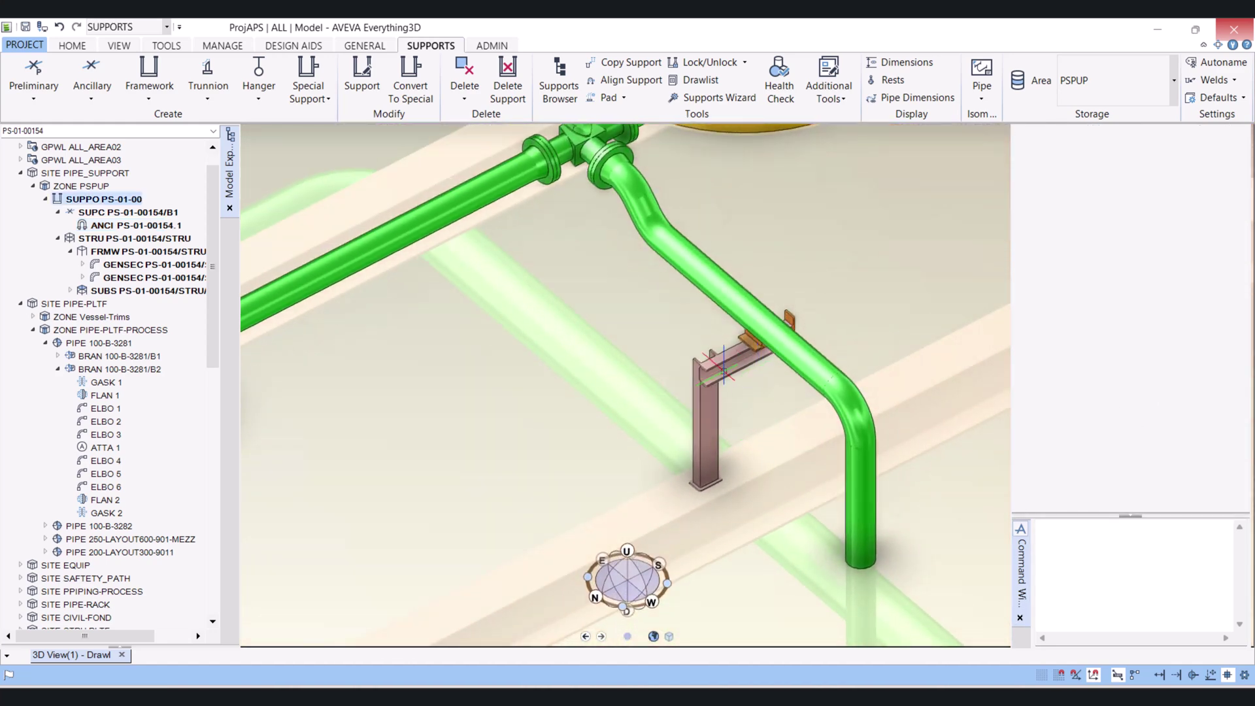
scroll(752, 339, "down", 2)
middle_click_drag(727, 381, 654, 348)
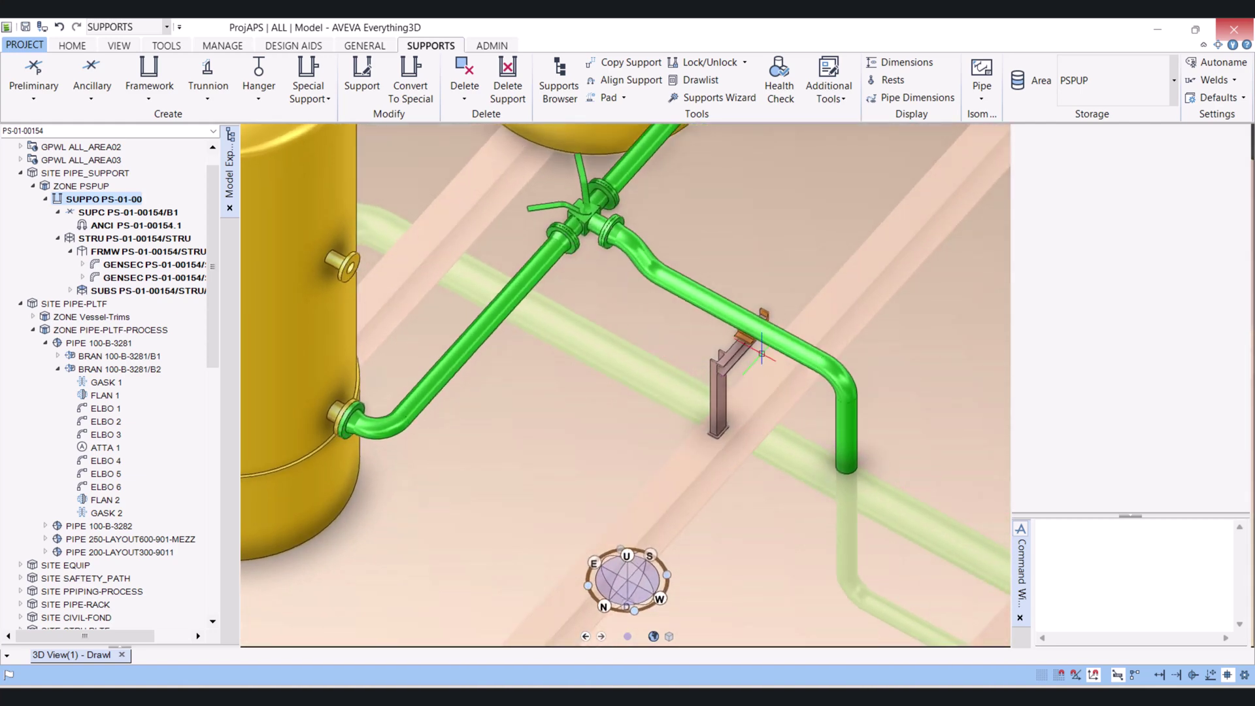